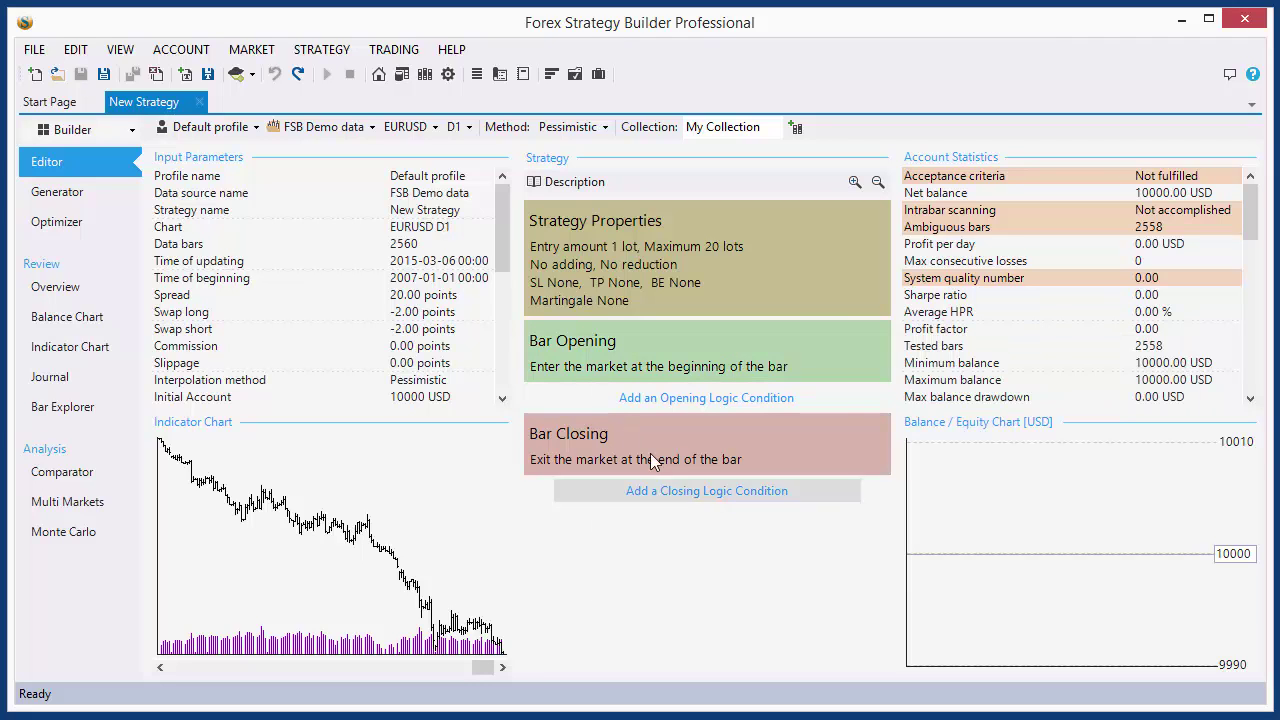
Step: Add Alligator with The Lips rises and ATR MA Oscillator with ATR MA Oscillator rises as opening logic conditions
{"action": "left_click", "coordinate": [675, 400]}
{"action": "left_click", "coordinate": [189, 258]}
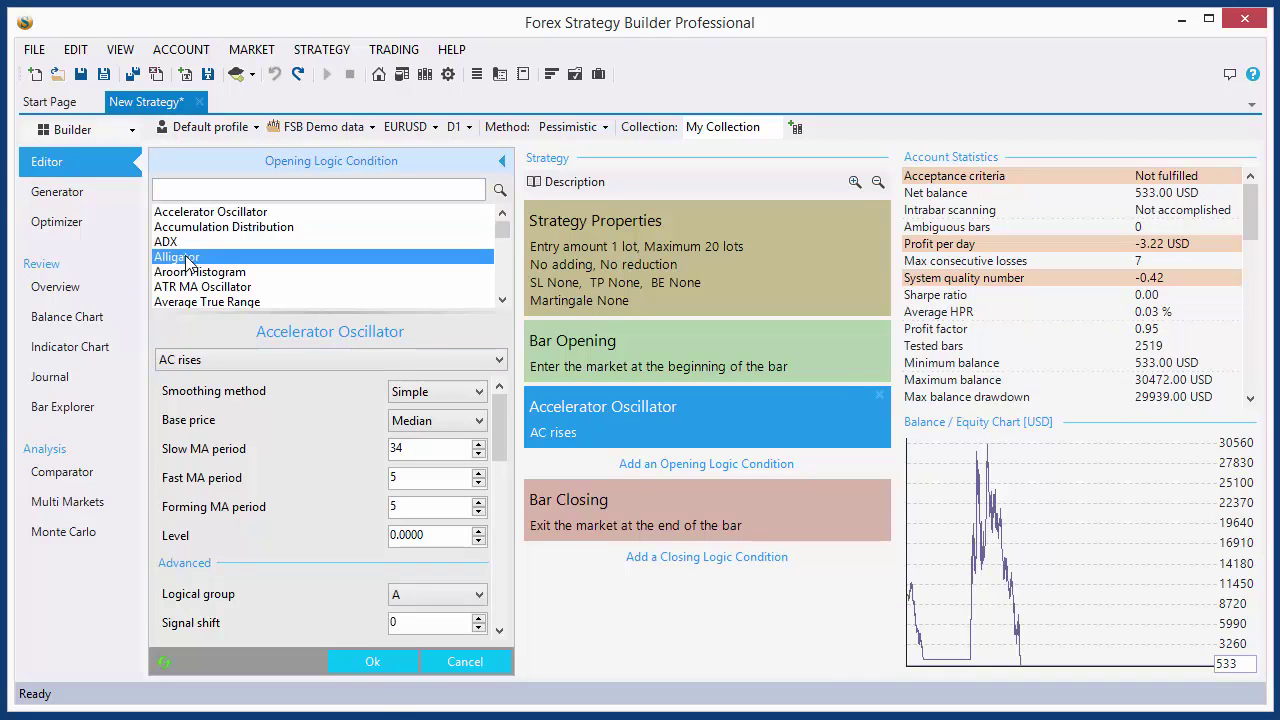
{"action": "left_click", "coordinate": [370, 668]}
{"action": "left_click", "coordinate": [706, 463]}
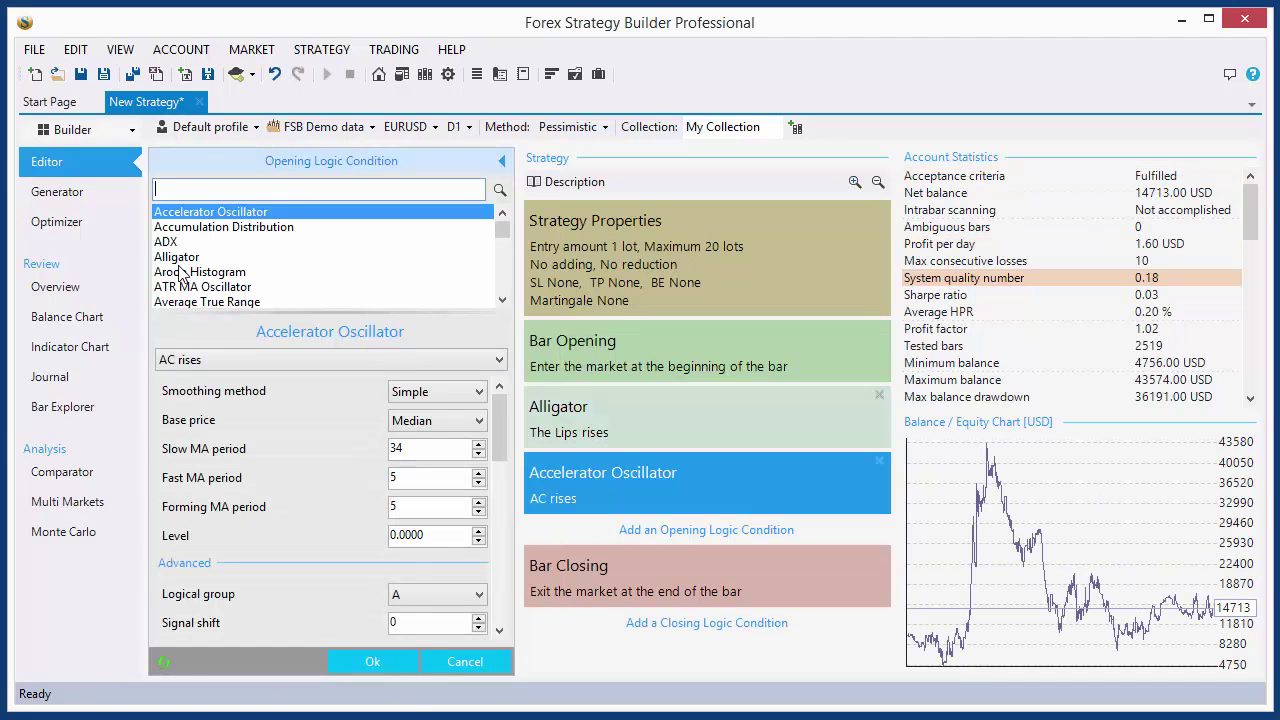
{"action": "left_click", "coordinate": [183, 288]}
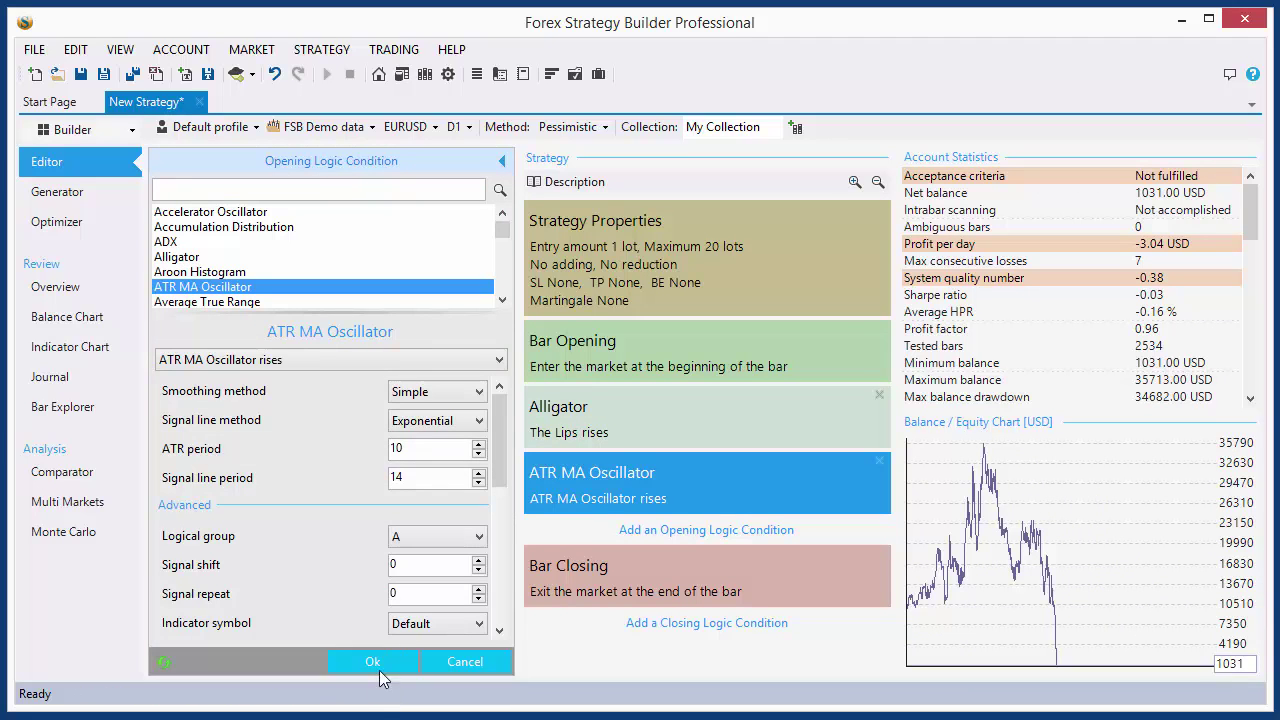
{"action": "left_click", "coordinate": [372, 664]}
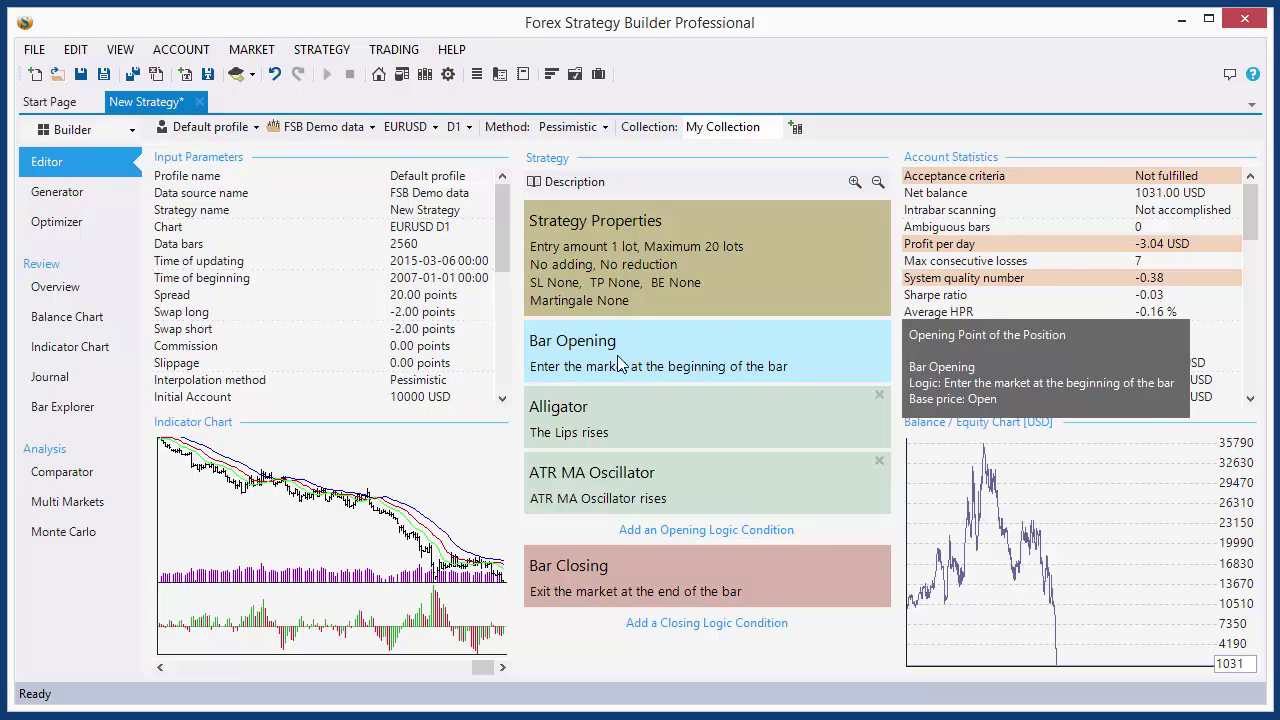
Step: View the Bar Opening entry point settings and remove the Alligator and ATR MA Oscillator opening conditions
{"action": "left_click", "coordinate": [705, 350]}
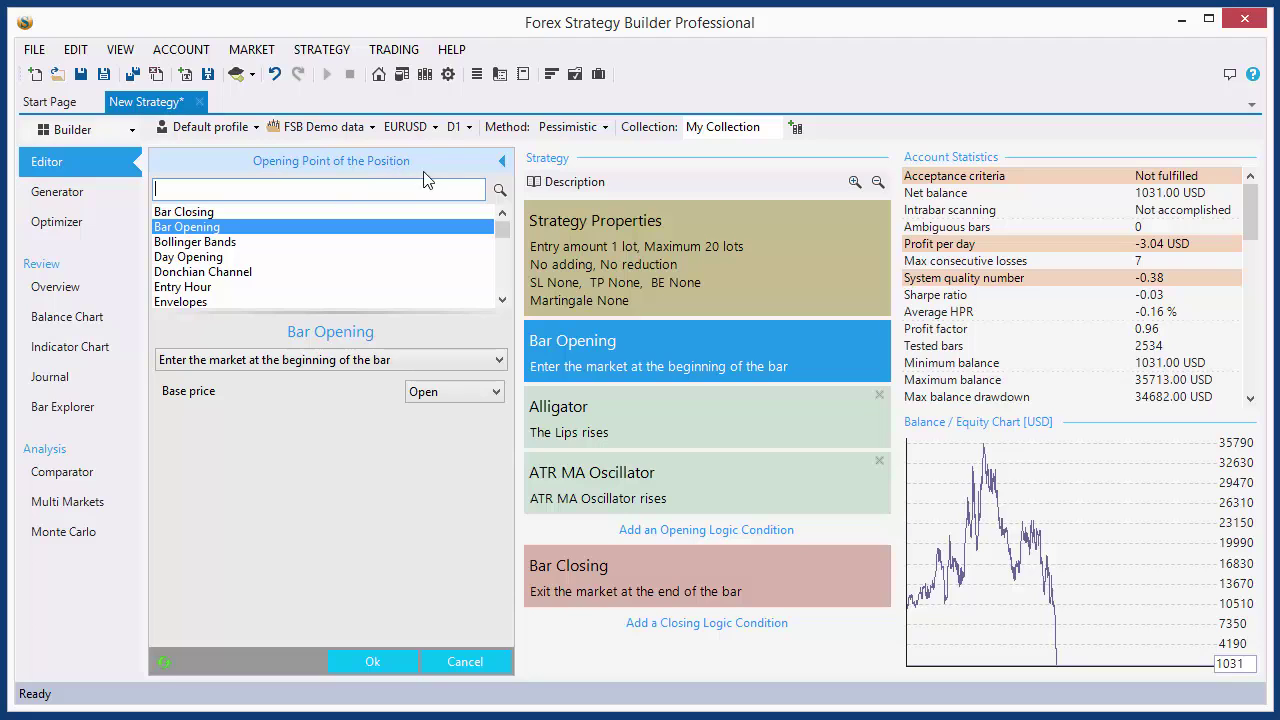
{"action": "left_click", "coordinate": [503, 164]}
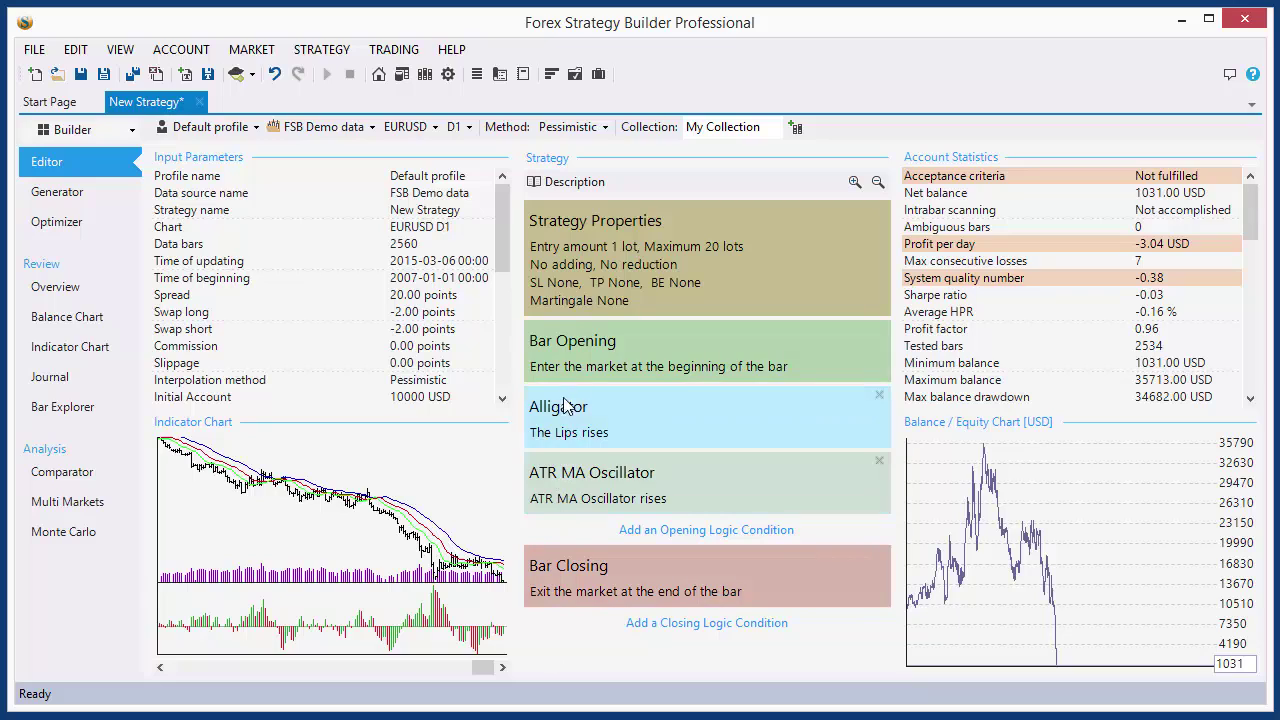
{"action": "mouse_move", "coordinate": [618, 365]}
{"action": "left_click", "coordinate": [878, 396]}
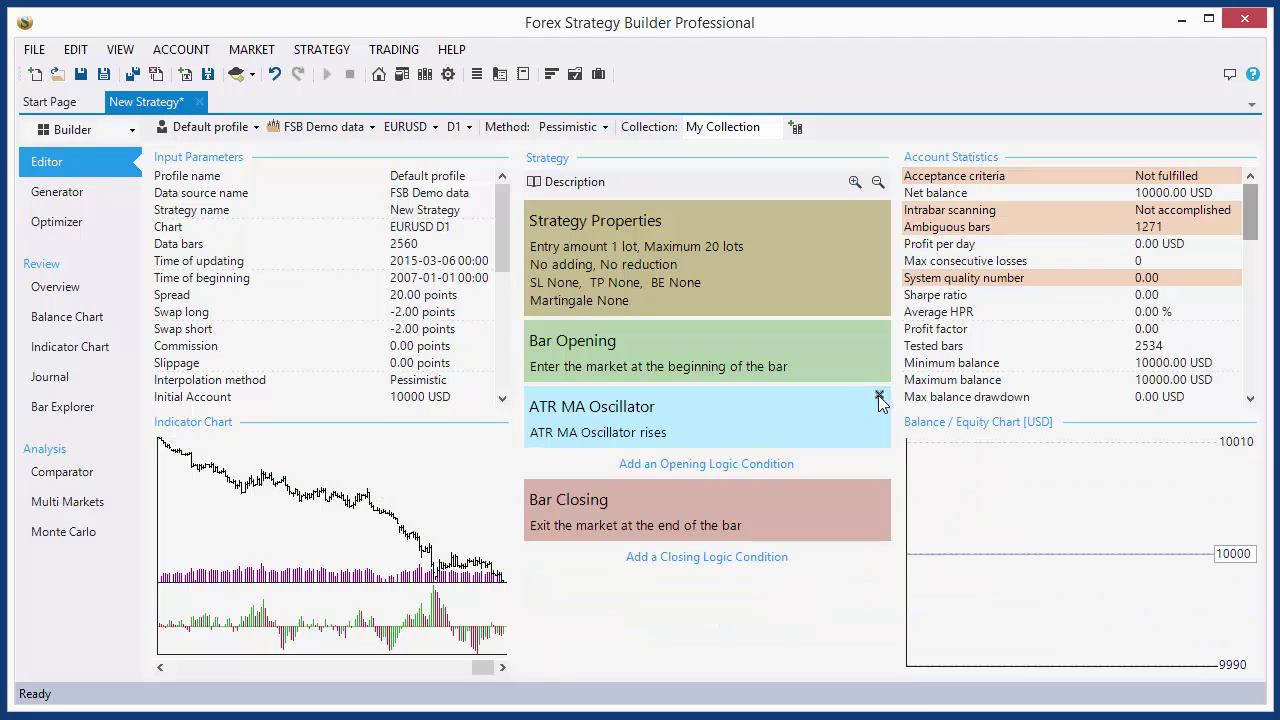
{"action": "left_click", "coordinate": [878, 396]}
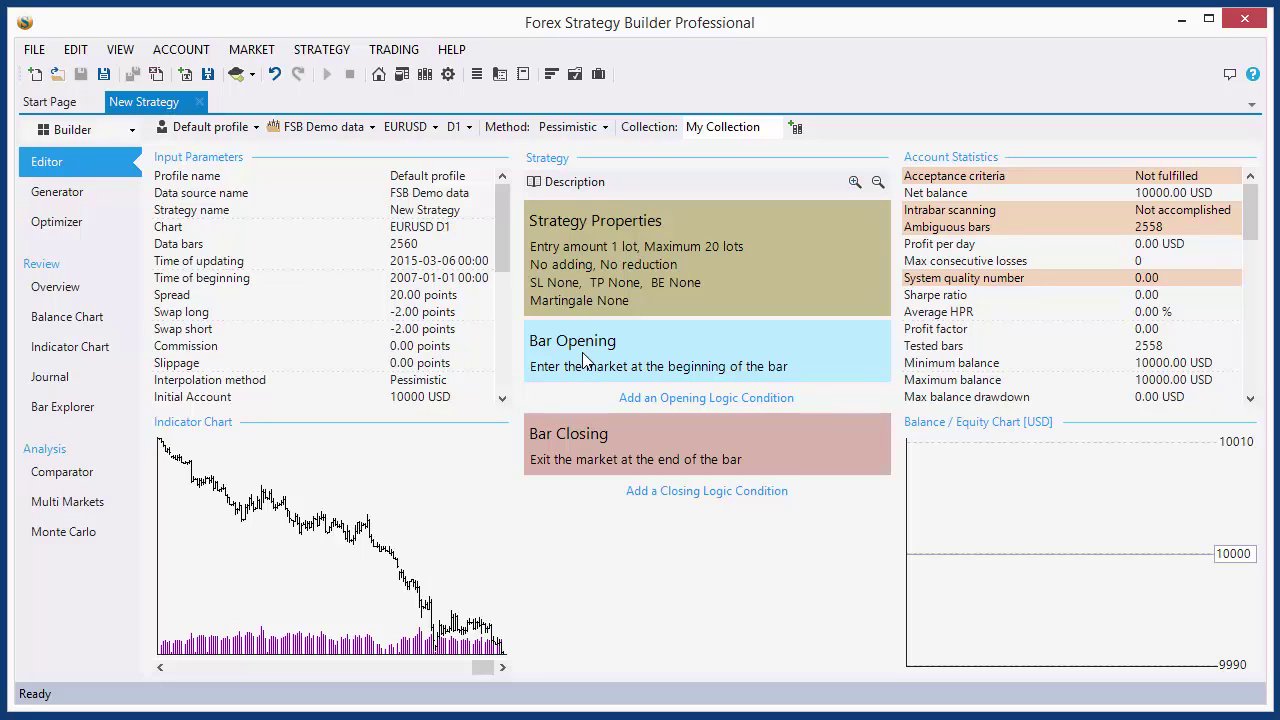
Step: Review the entry rule and base price of the Bar Opening entry point, keeping its settings
{"action": "left_click", "coordinate": [595, 367]}
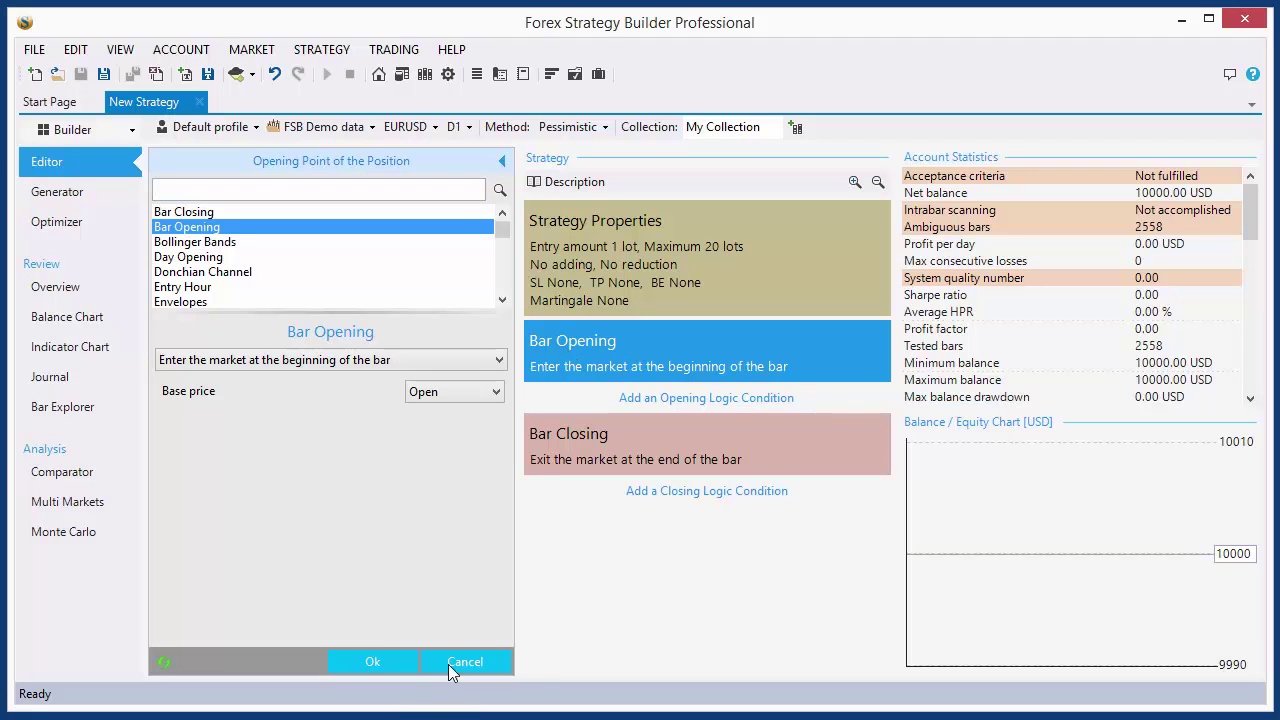
{"action": "left_click", "coordinate": [376, 662]}
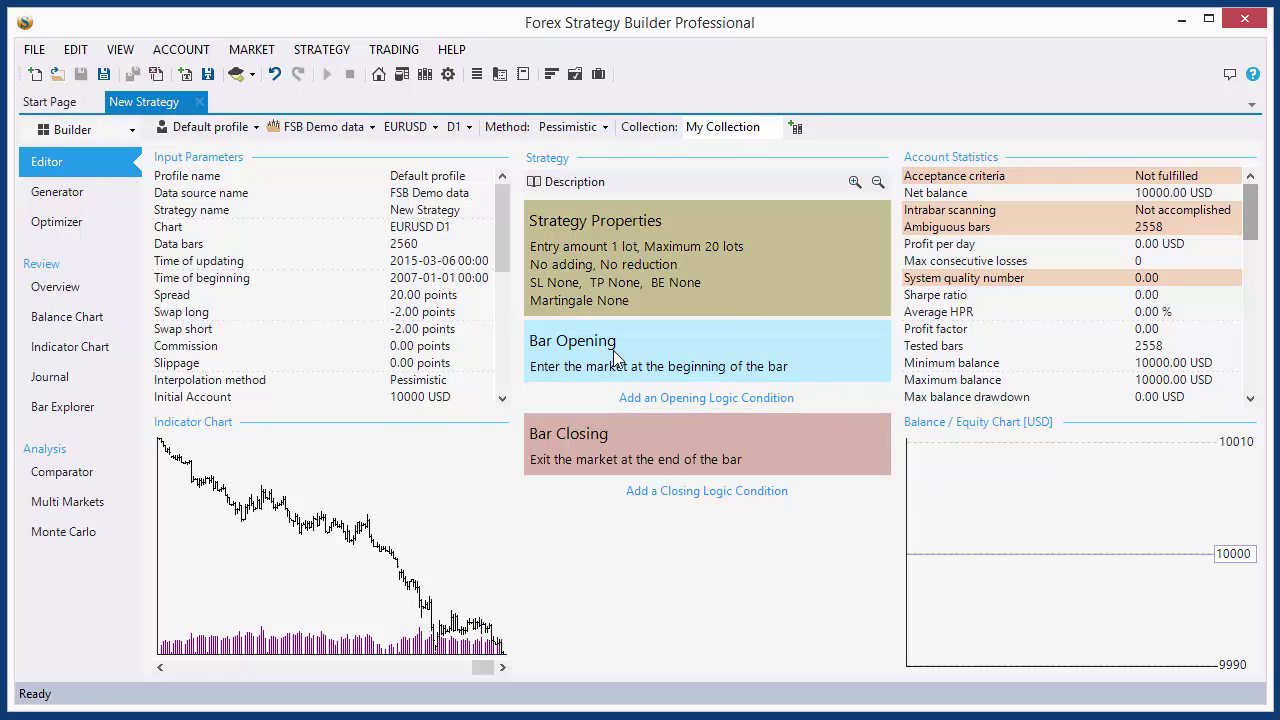
{"action": "mouse_move", "coordinate": [615, 358]}
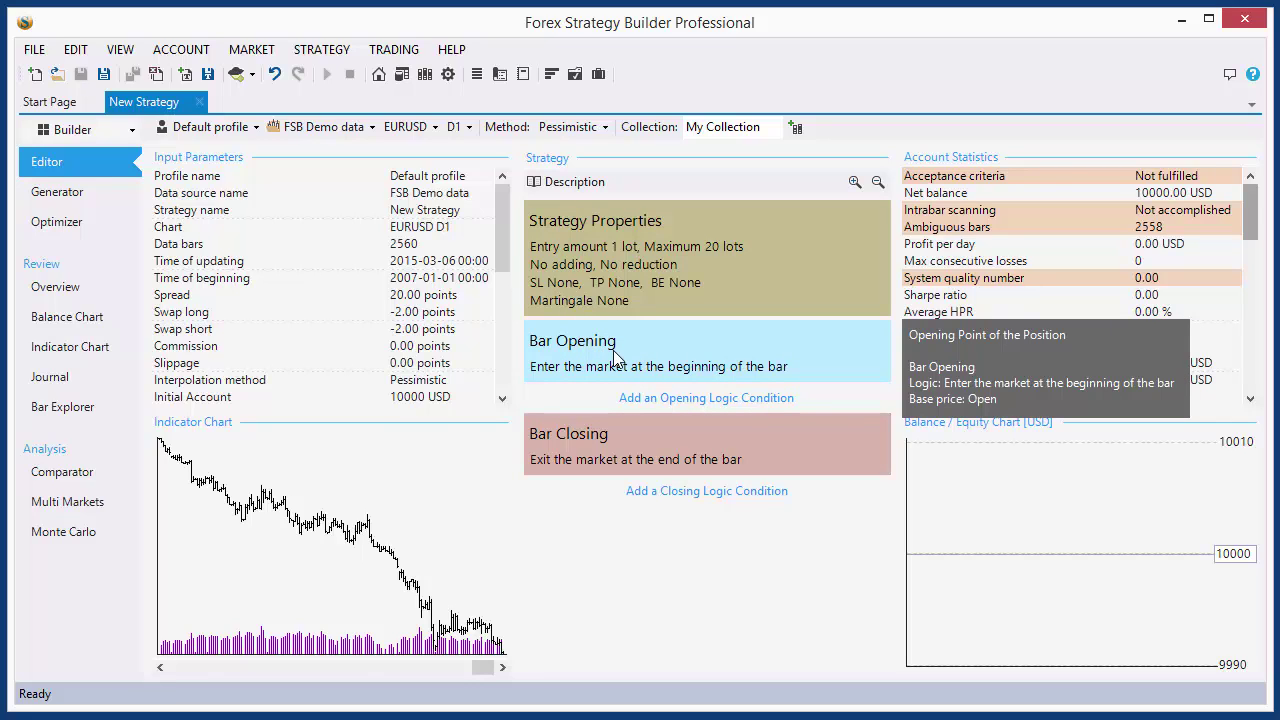
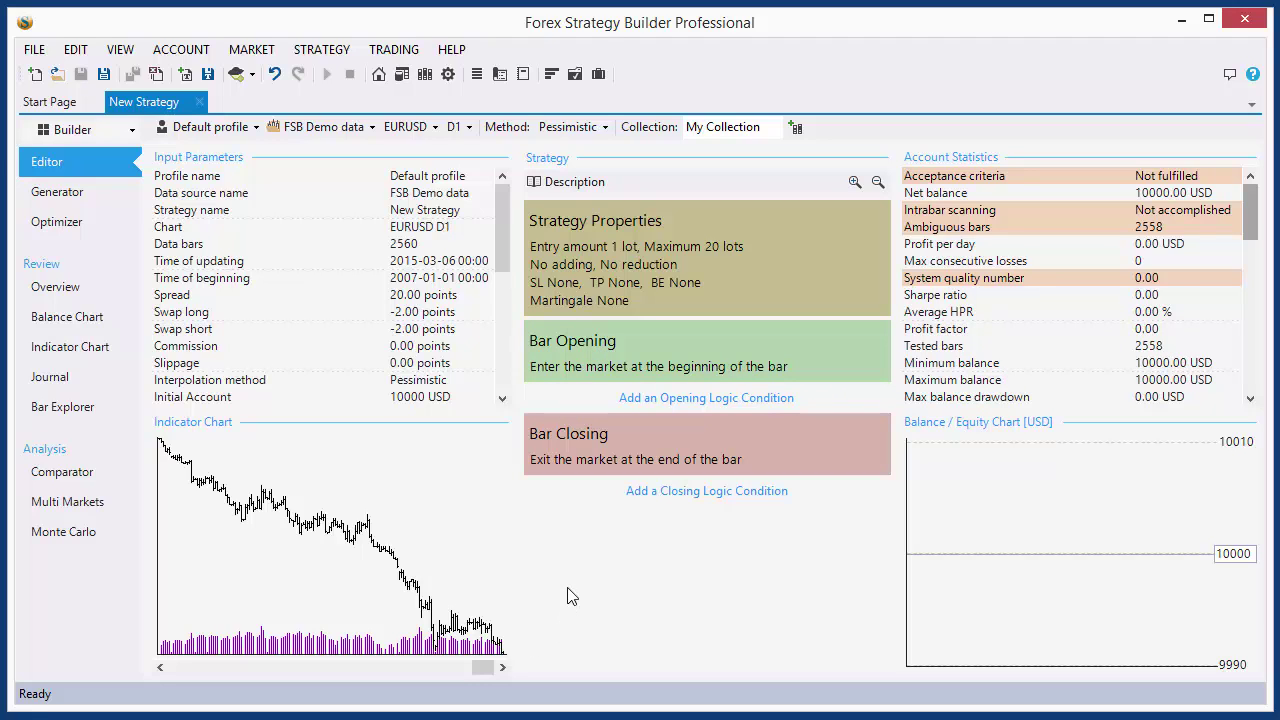
Step: Add a Momentum opening logic condition using the Momentum rises rule
{"action": "left_click", "coordinate": [768, 402]}
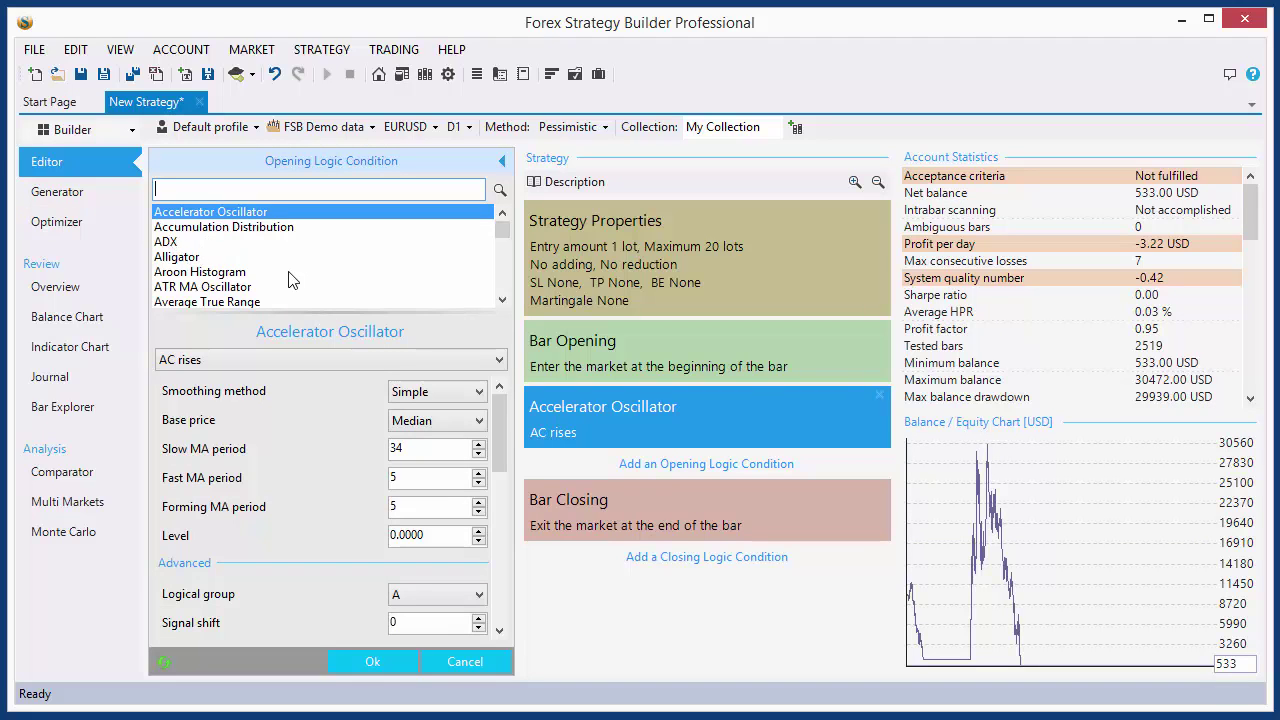
{"action": "left_click_drag", "start_coordinate": [503, 243], "coordinate": [505, 270]}
{"action": "left_click", "coordinate": [172, 229]}
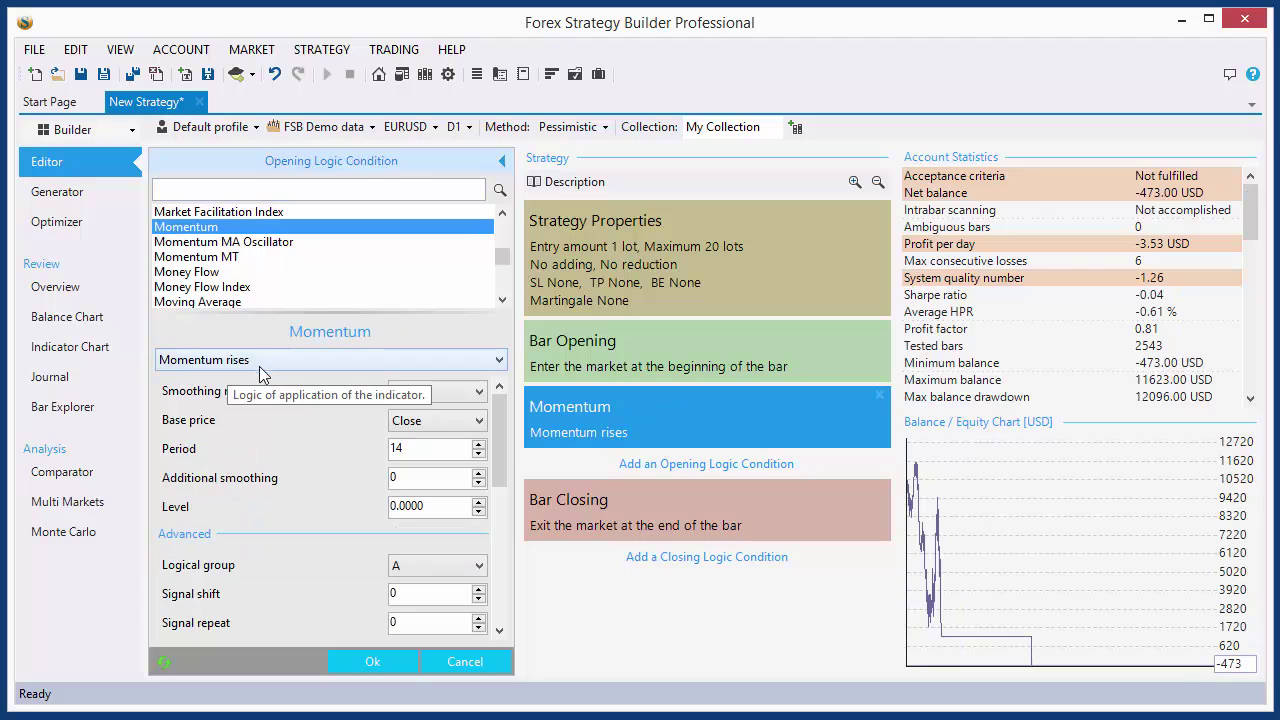
{"action": "left_click", "coordinate": [351, 662]}
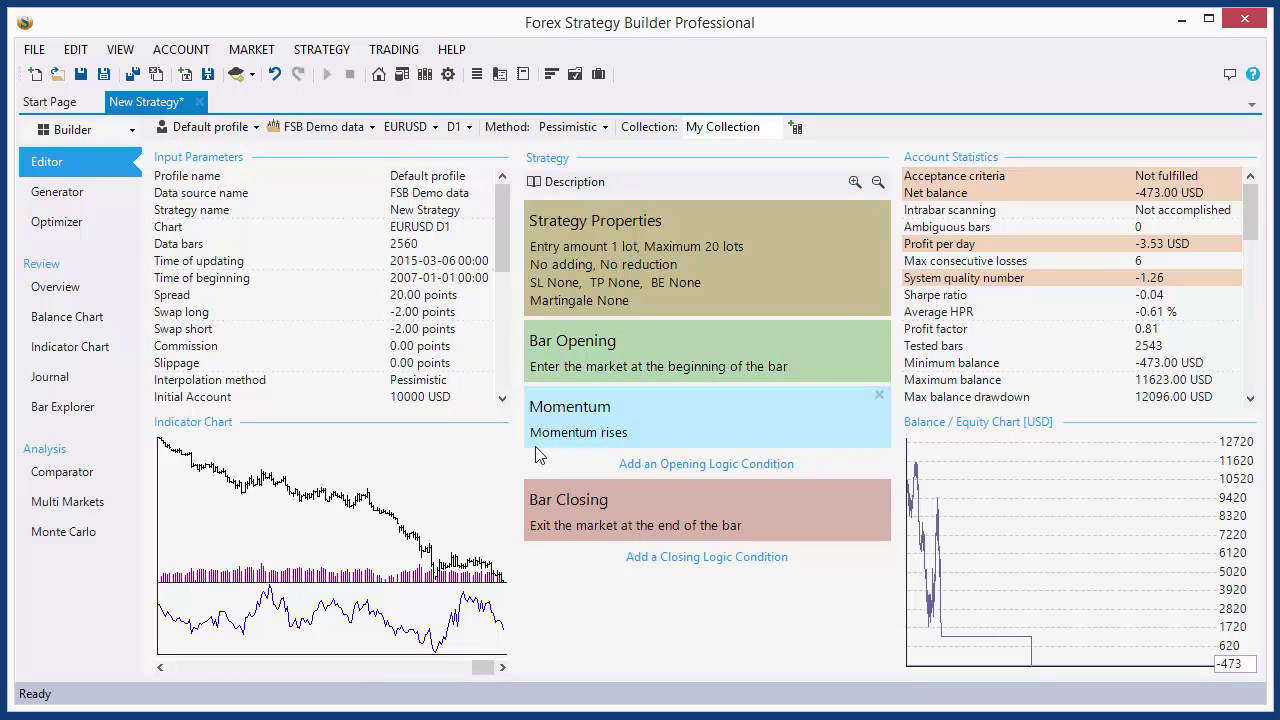
Step: Examine the Momentum strategy's trades at the earliest bars of the full indicator chart
{"action": "mouse_move", "coordinate": [588, 440]}
{"action": "left_click", "coordinate": [412, 553]}
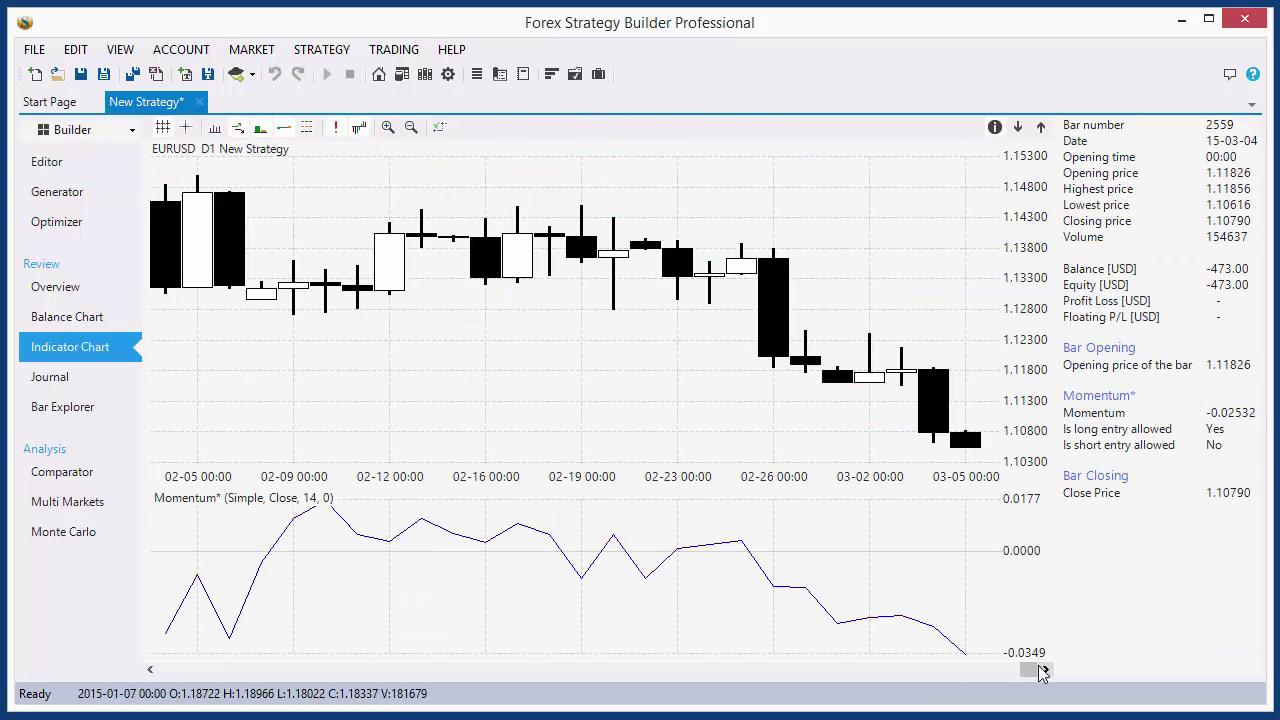
{"action": "left_click_drag", "start_coordinate": [1026, 669], "coordinate": [168, 645]}
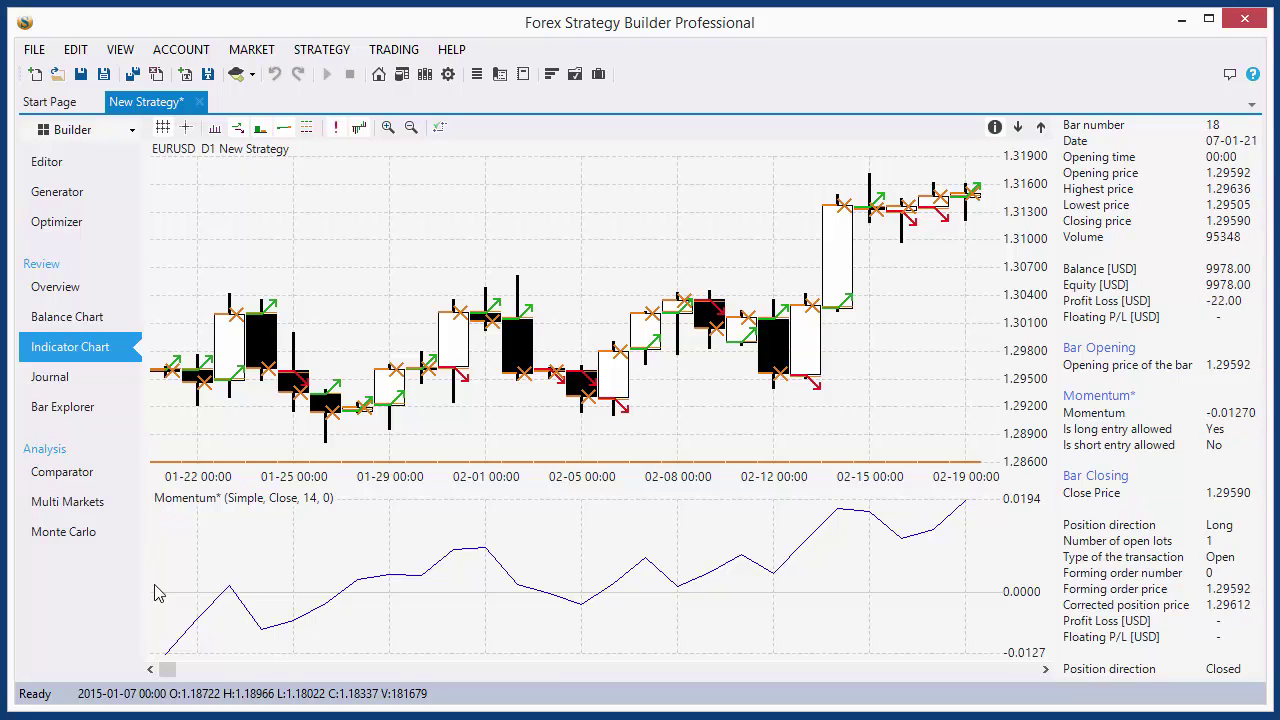
Step: Return to the strategy editor and remove the Momentum opening condition
{"action": "left_click", "coordinate": [47, 162]}
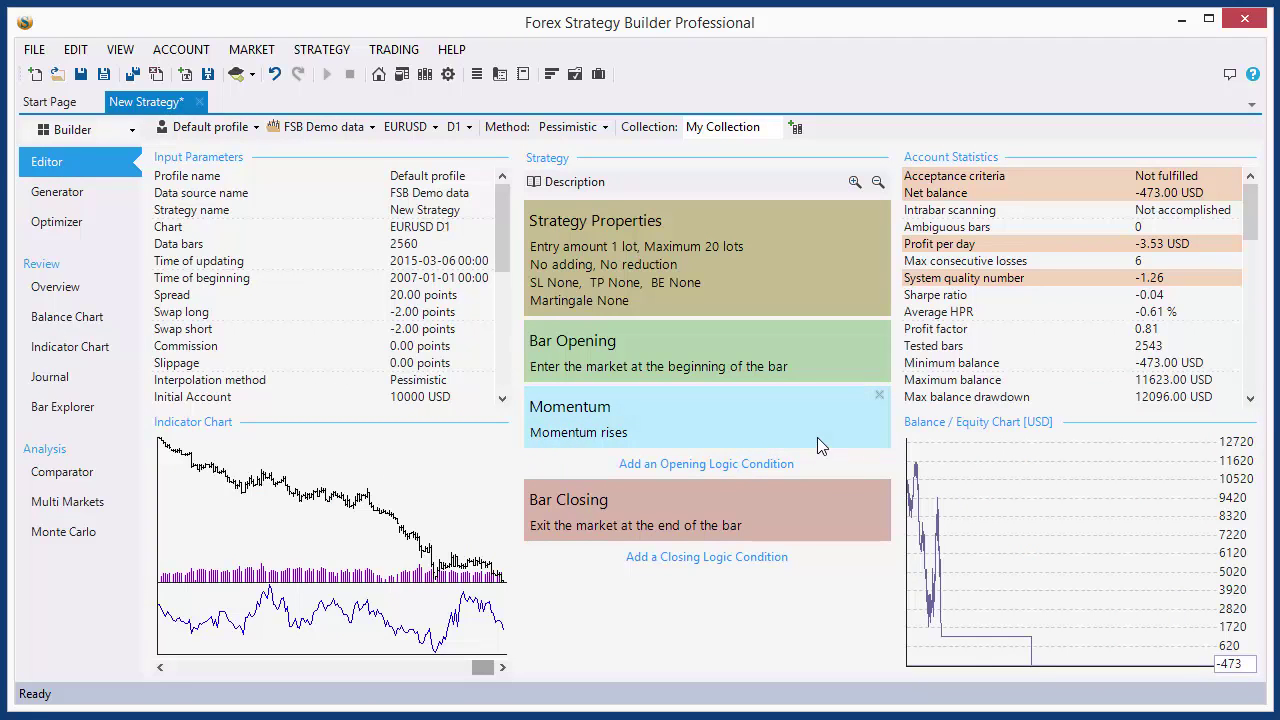
{"action": "key", "text": "Delete"}
Step: Change the strategy's opening point of the position from Bar Opening to Bollinger Bands
{"action": "left_click", "coordinate": [615, 360]}
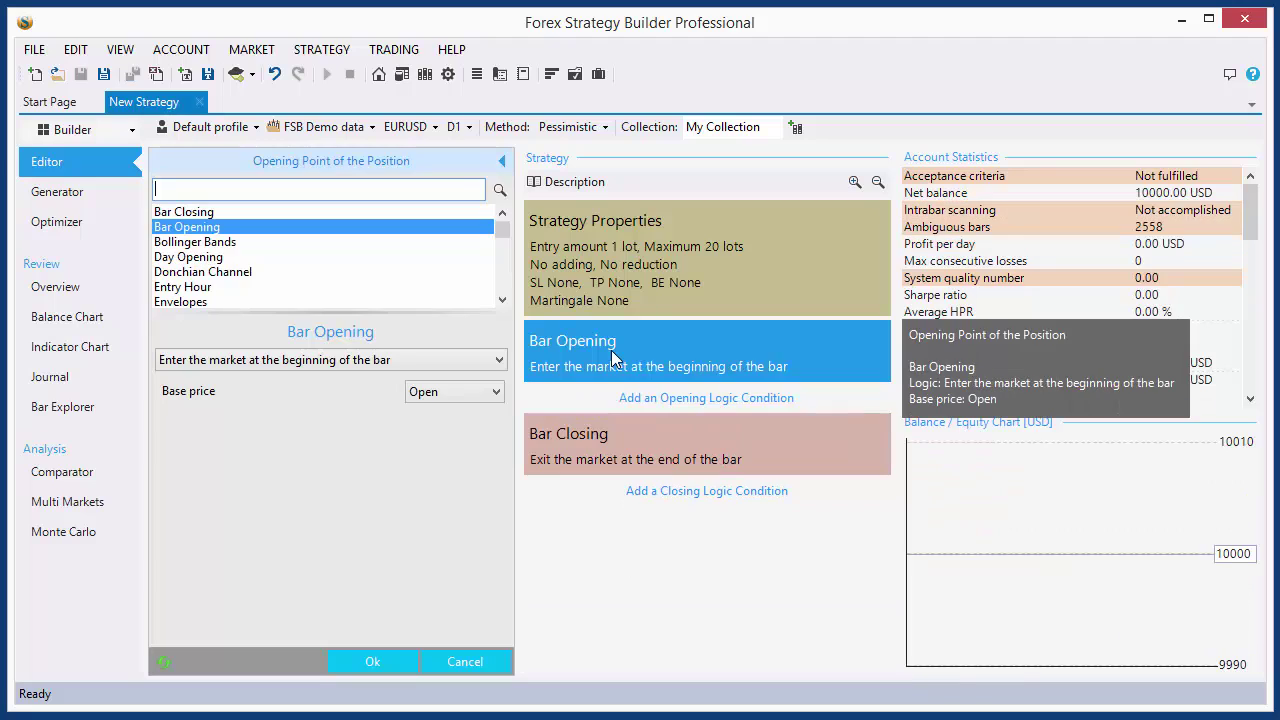
{"action": "left_click", "coordinate": [501, 303]}
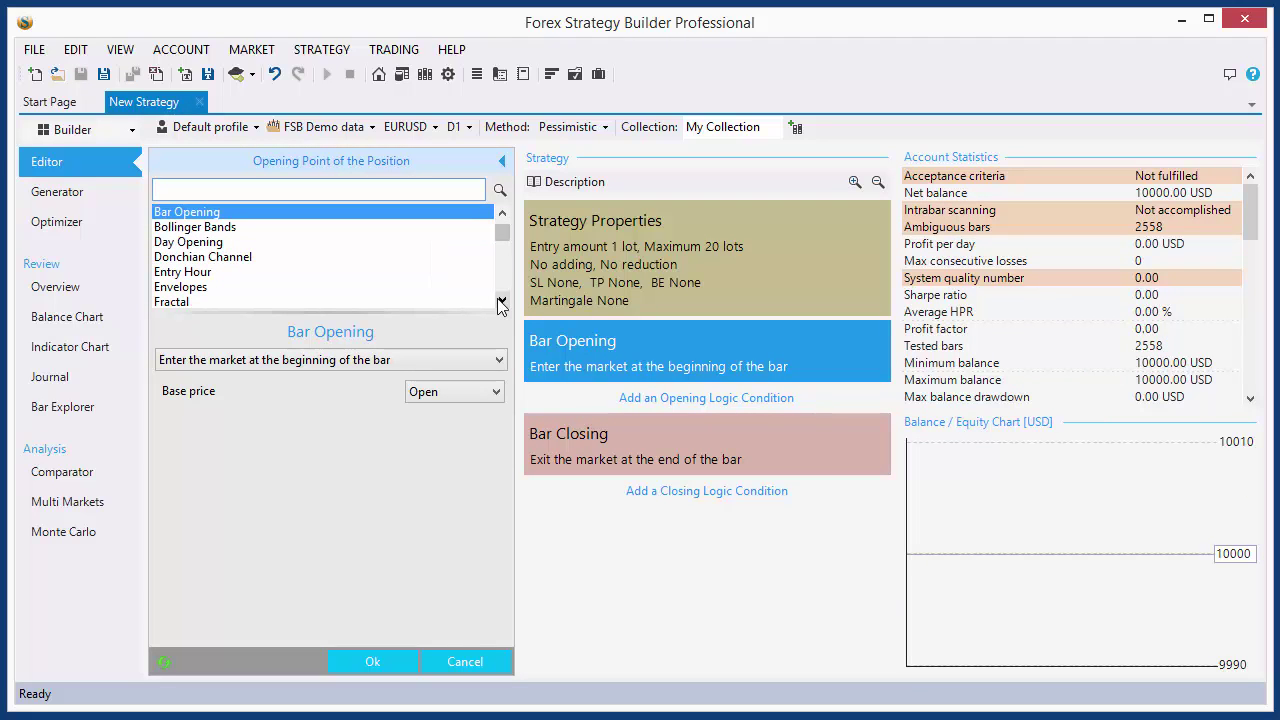
{"action": "left_click", "coordinate": [501, 303]}
{"action": "left_click", "coordinate": [501, 303]}
{"action": "left_click", "coordinate": [501, 303]}
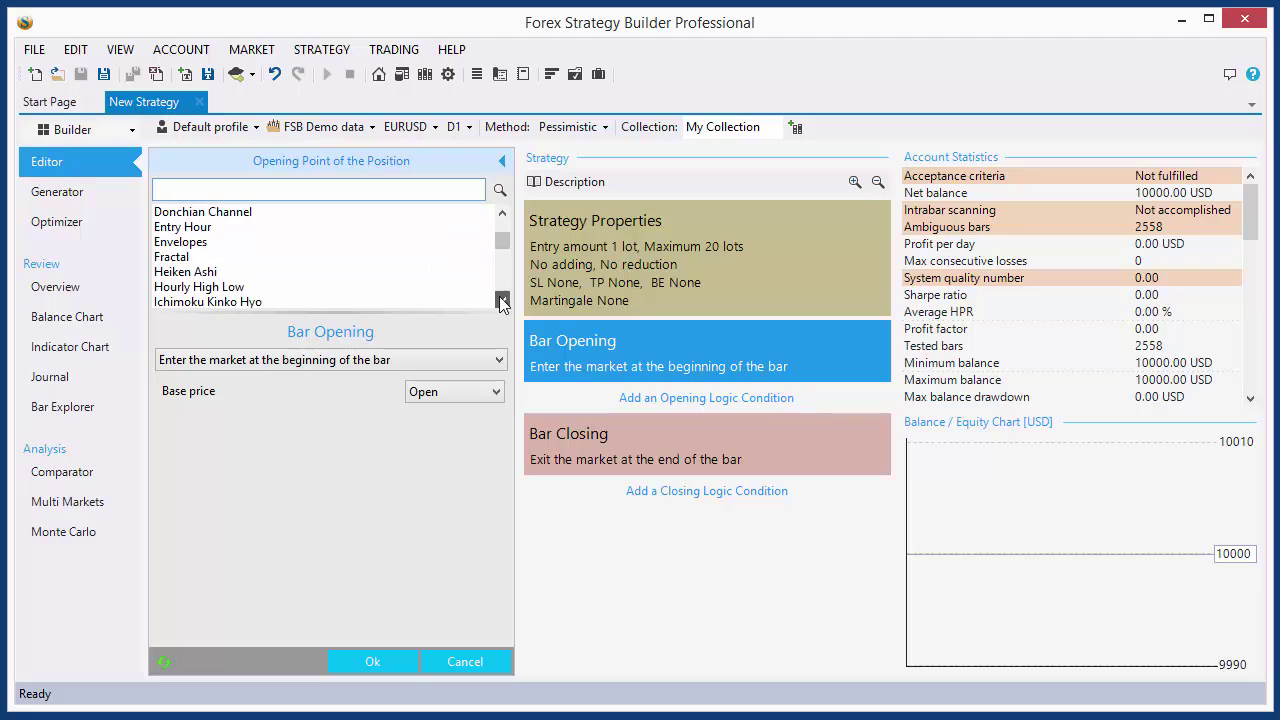
{"action": "left_click_drag", "start_coordinate": [501, 240], "coordinate": [503, 205]}
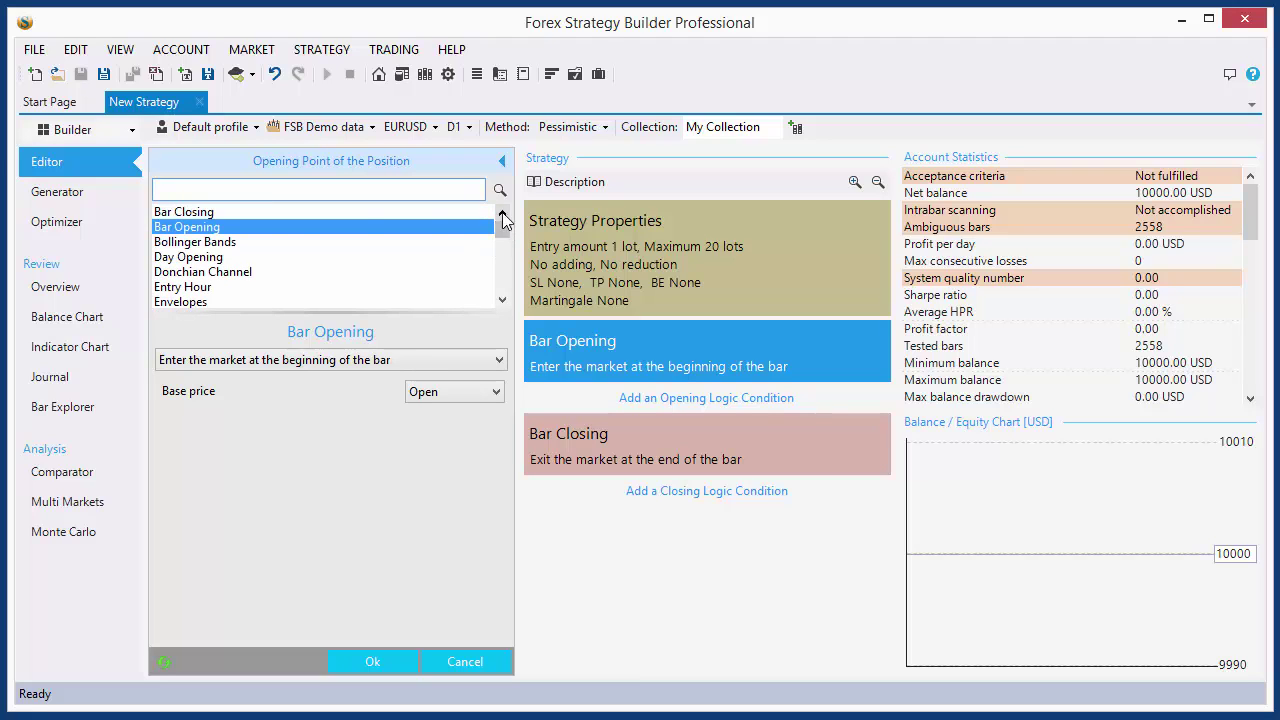
{"action": "left_click", "coordinate": [230, 248]}
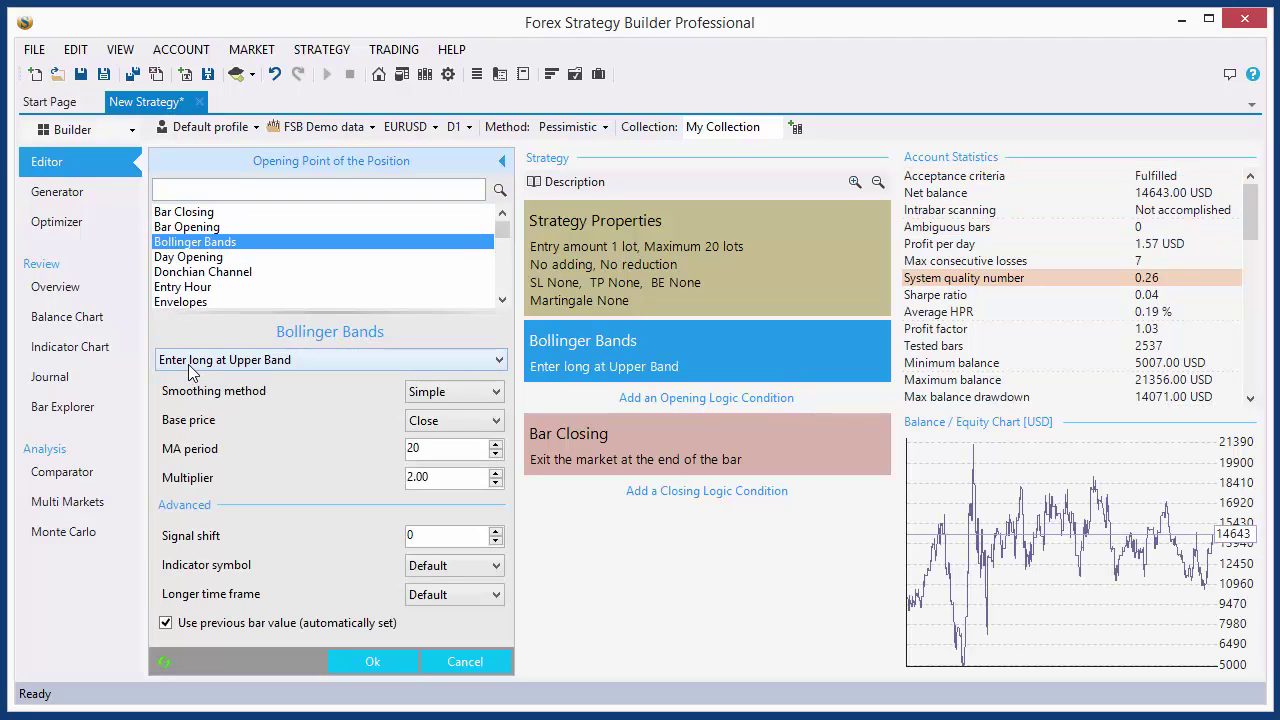
Step: Compare the Bollinger Bands entry rules and apply Enter long at Upper Band
{"action": "left_click", "coordinate": [273, 366]}
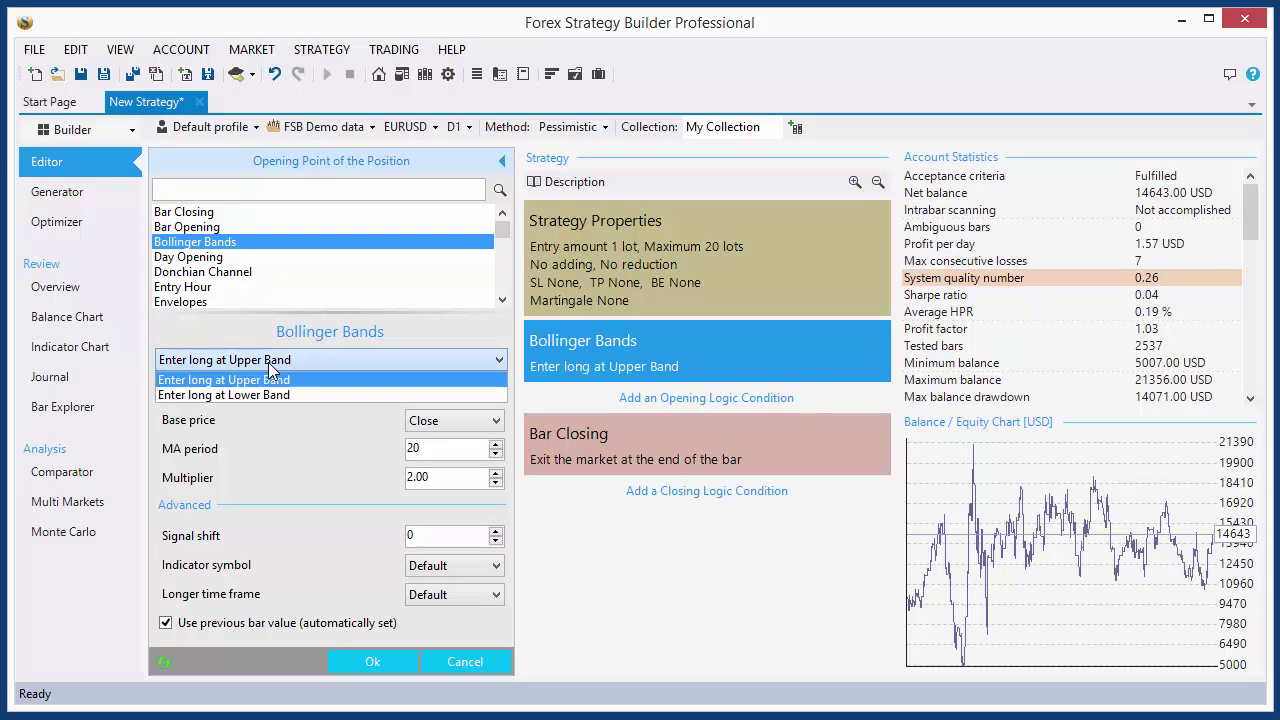
{"action": "left_click", "coordinate": [278, 381]}
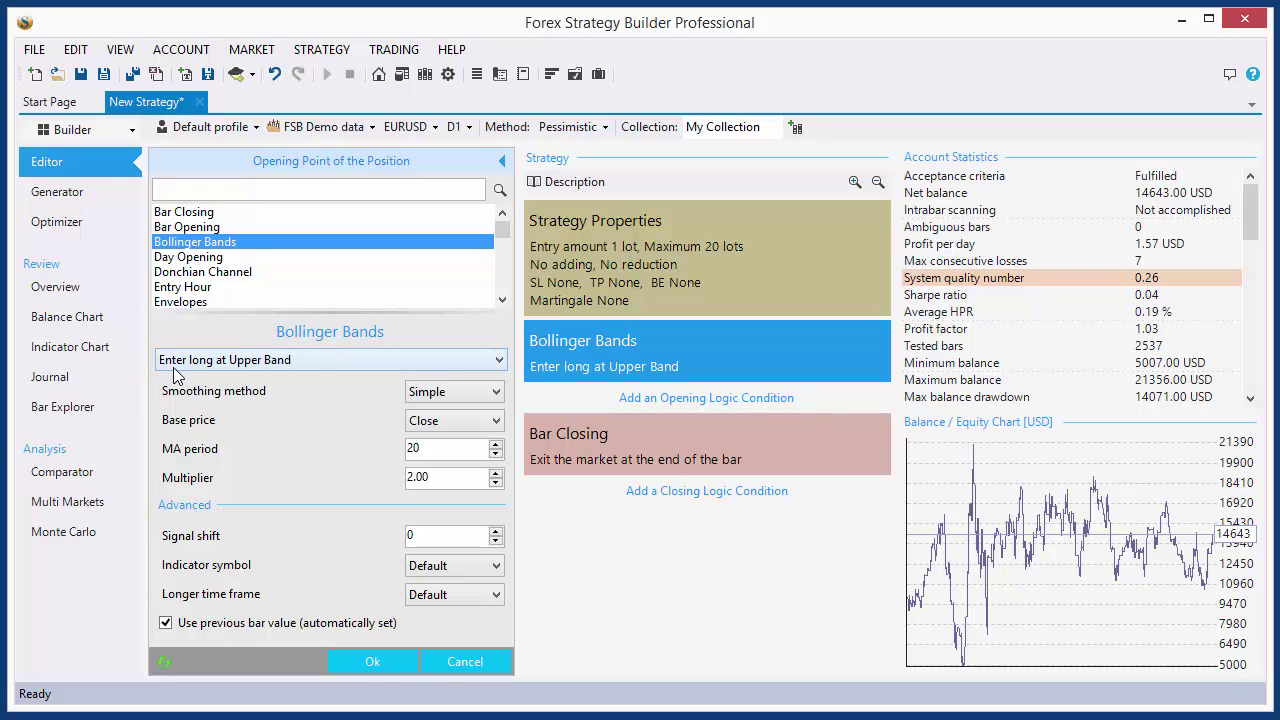
{"action": "left_click", "coordinate": [224, 368]}
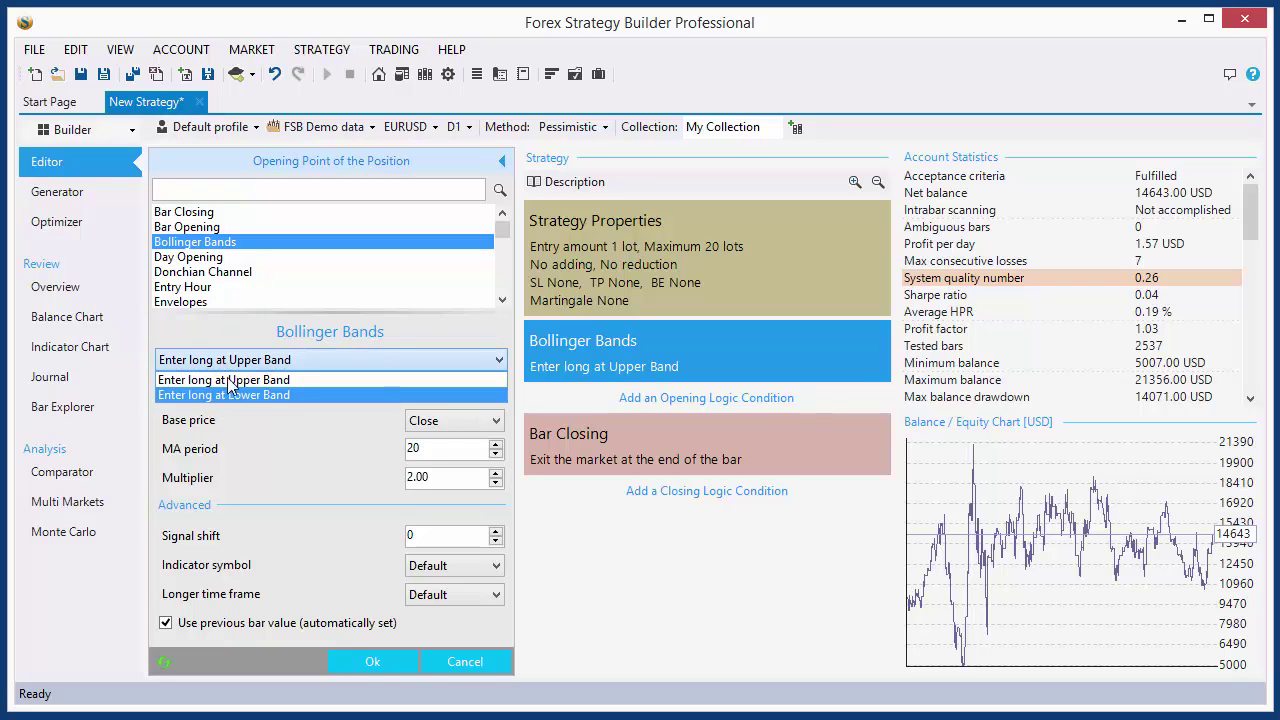
{"action": "left_click", "coordinate": [291, 382]}
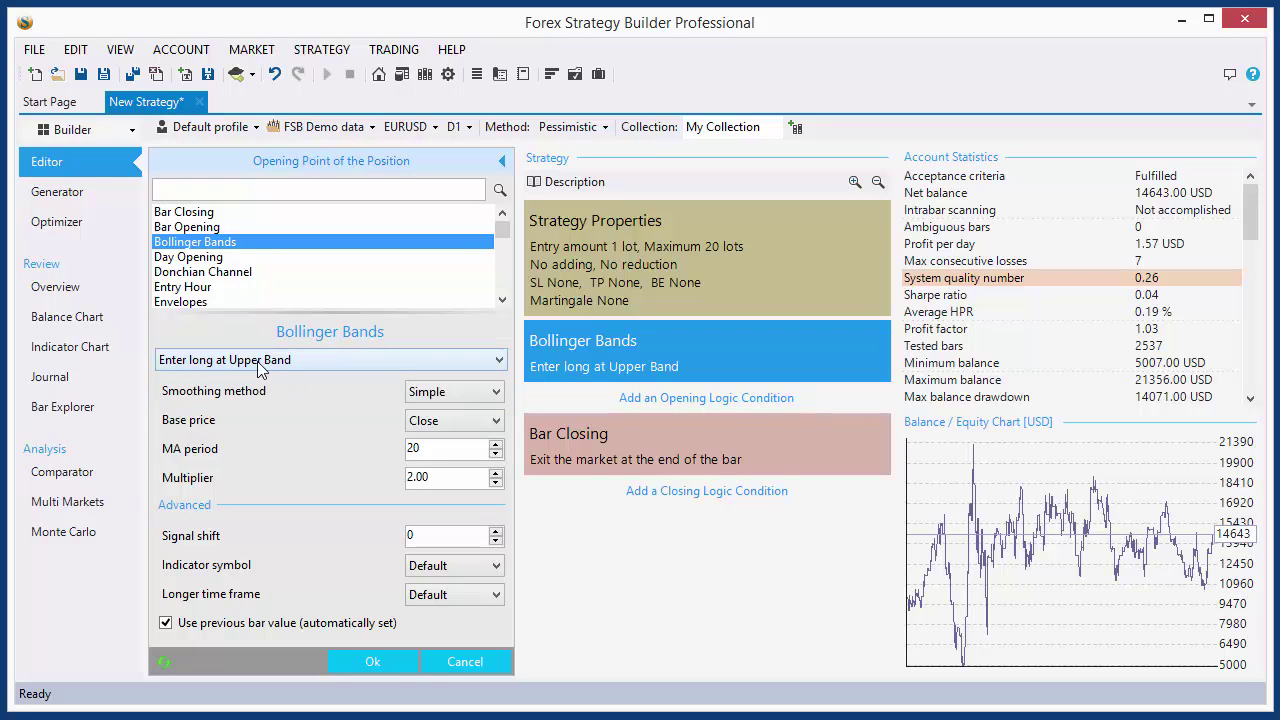
{"action": "left_click", "coordinate": [259, 365]}
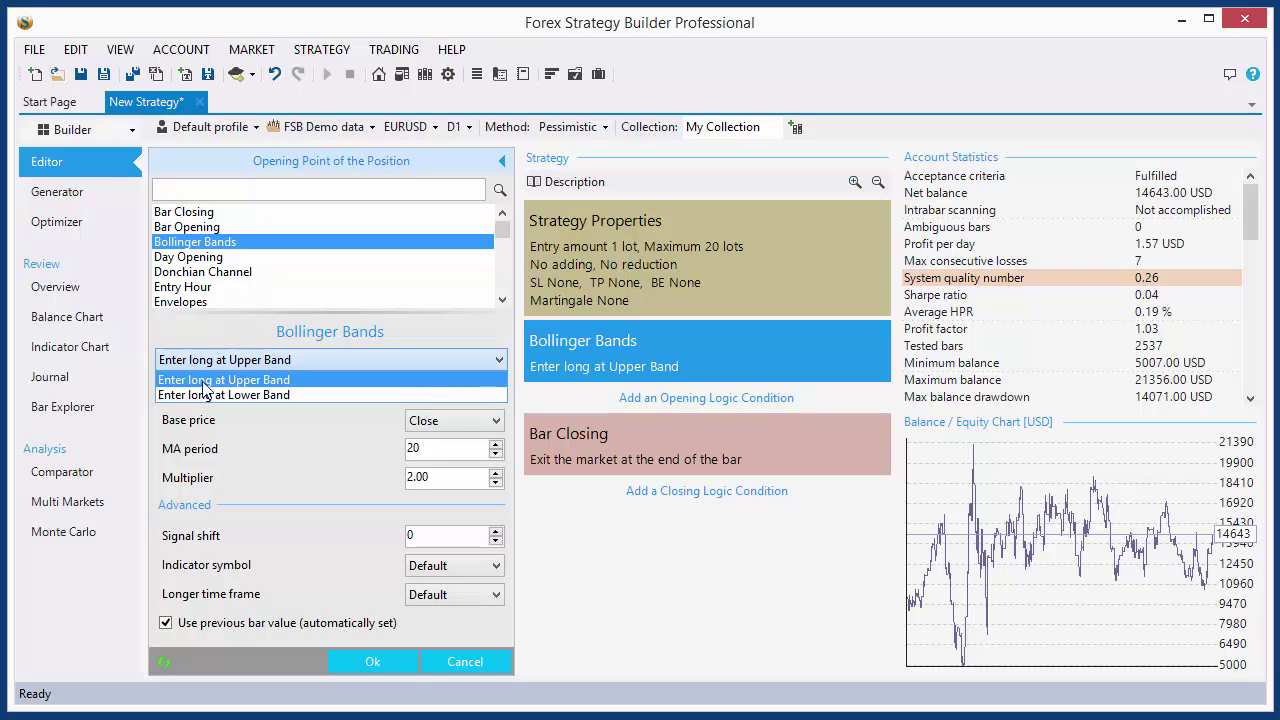
{"action": "left_click", "coordinate": [298, 388]}
{"action": "left_click", "coordinate": [182, 362]}
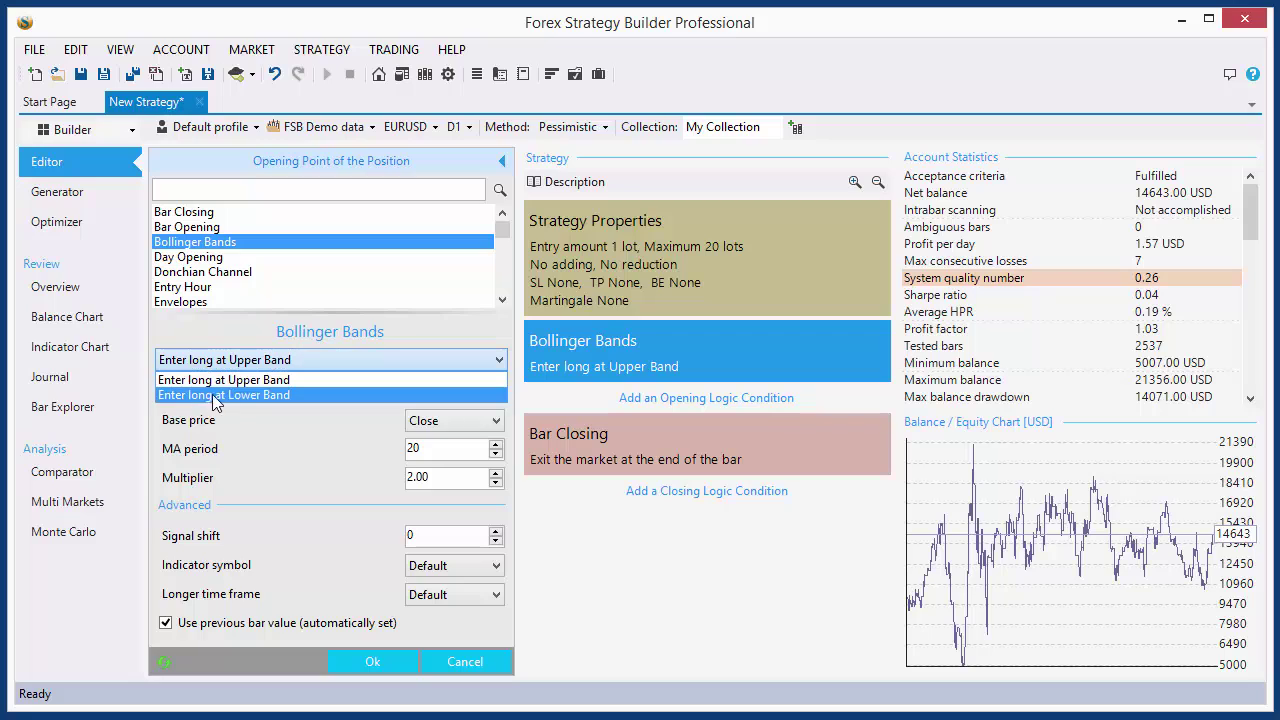
{"action": "left_click", "coordinate": [299, 382]}
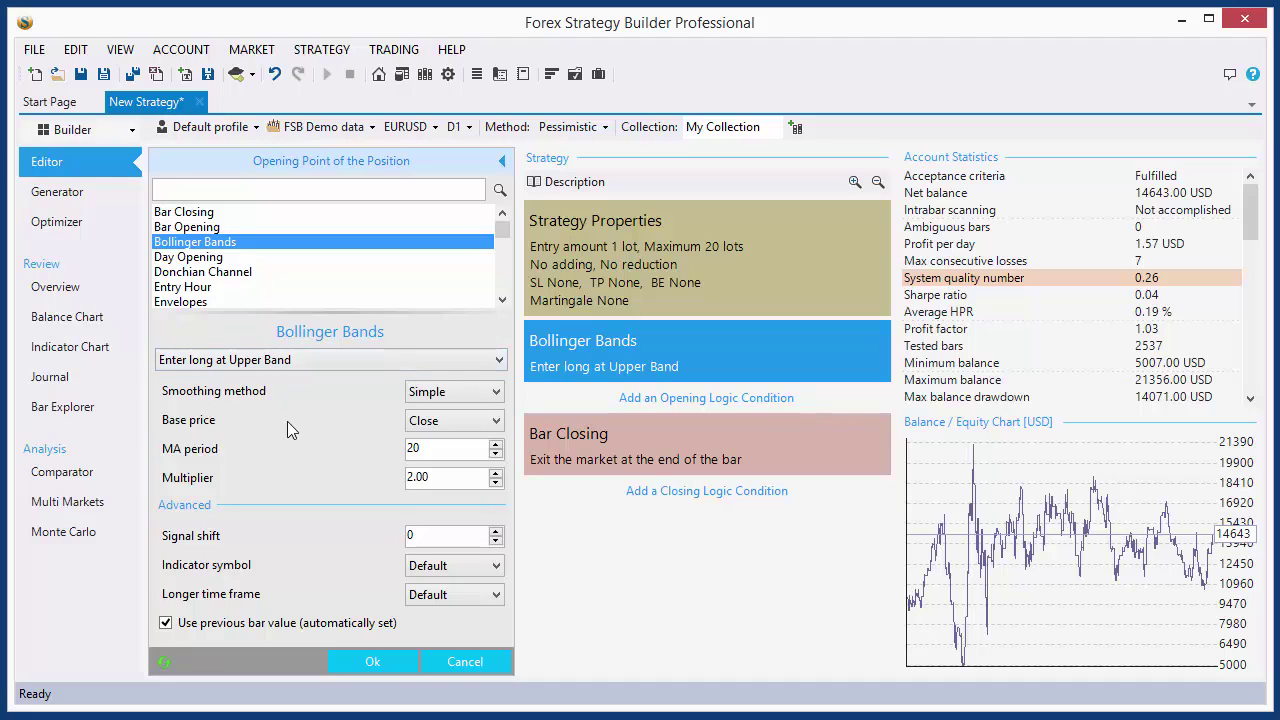
{"action": "left_click", "coordinate": [372, 662]}
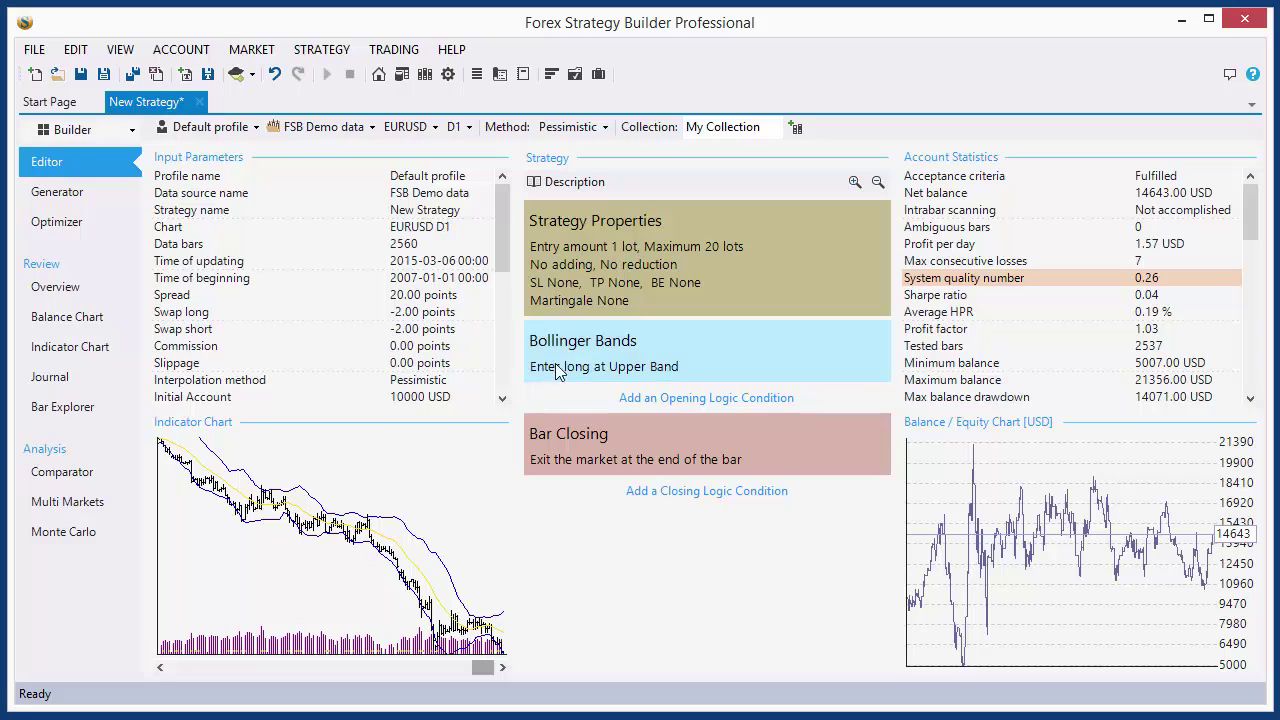
Step: Examine the Bollinger Bands entries around September 2009 on the full indicator chart, zoomed out two levels
{"action": "mouse_move", "coordinate": [614, 368]}
{"action": "left_click", "coordinate": [483, 655]}
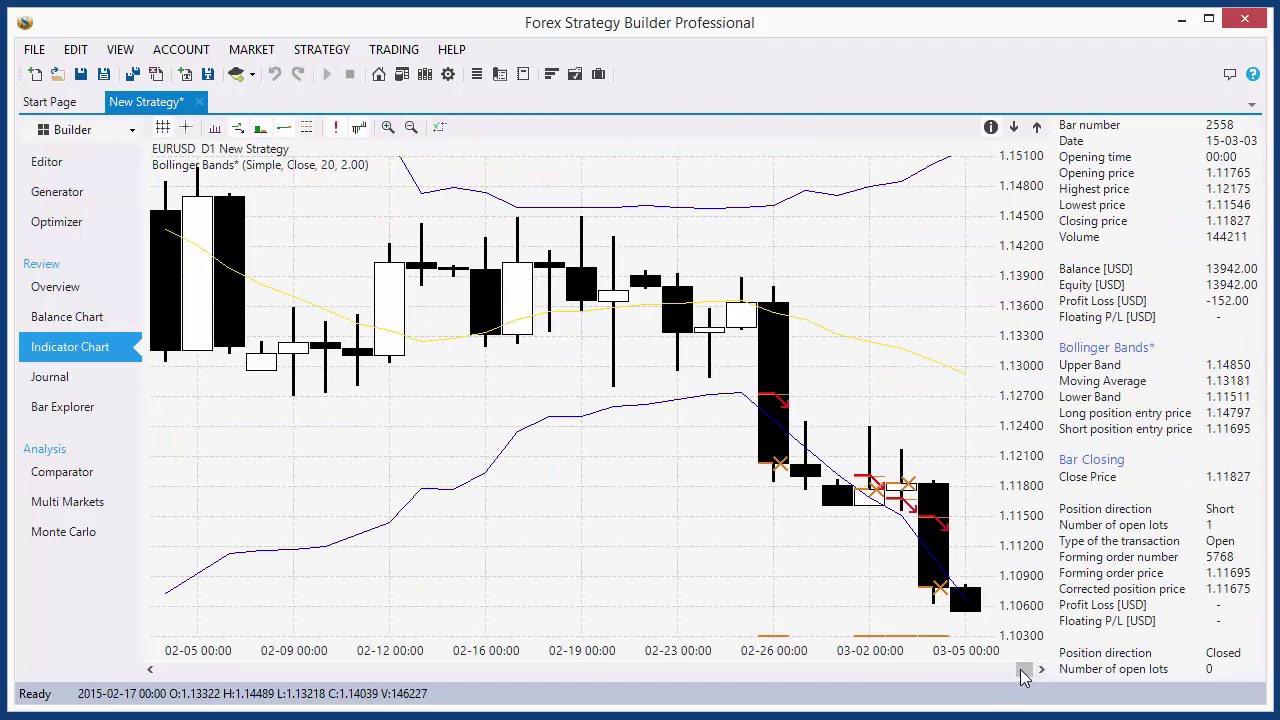
{"action": "left_click_drag", "start_coordinate": [1029, 670], "coordinate": [447, 671]}
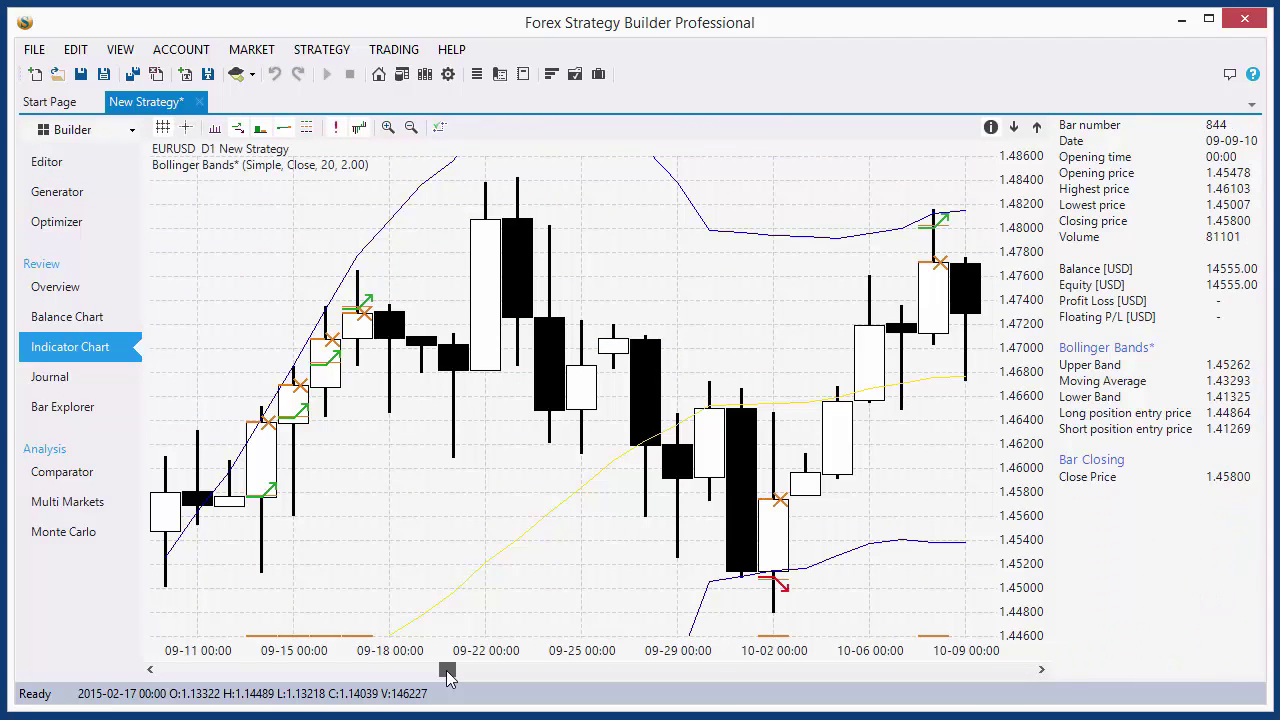
{"action": "scroll", "coordinate": [391, 440], "scroll_direction": "up", "scroll_amount": 3}
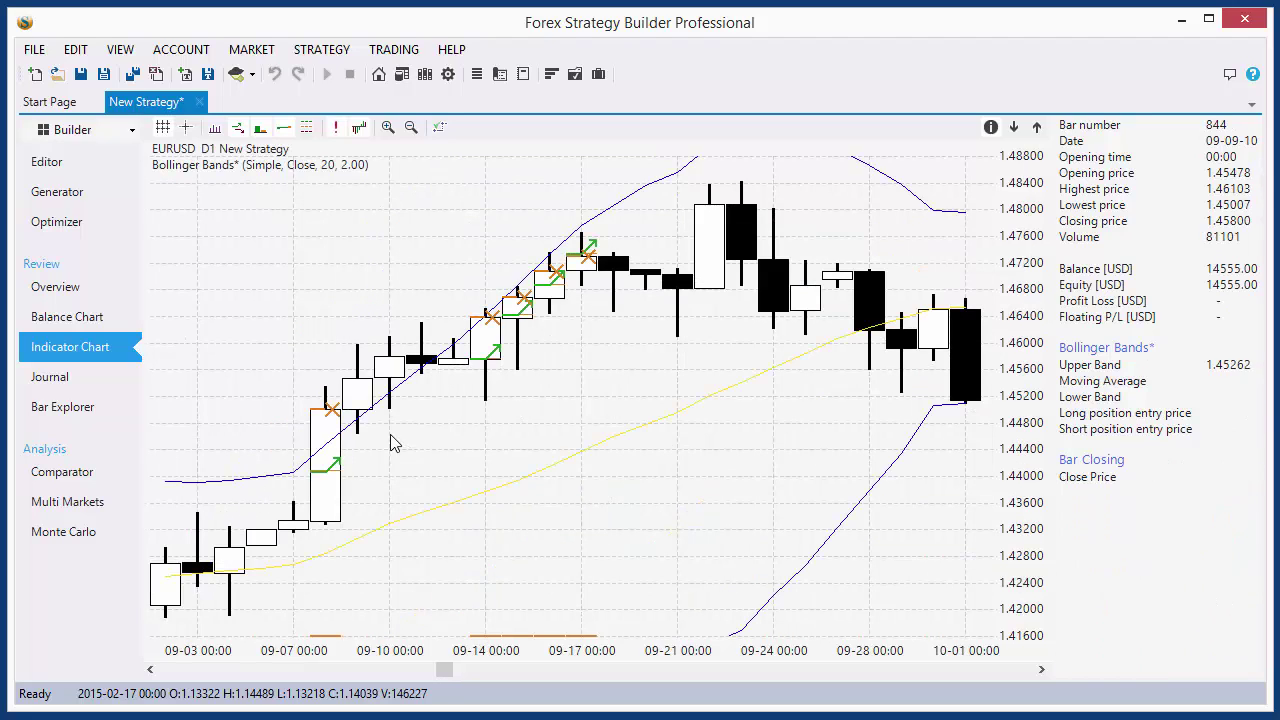
{"action": "left_click", "coordinate": [411, 127]}
{"action": "left_click", "coordinate": [411, 127]}
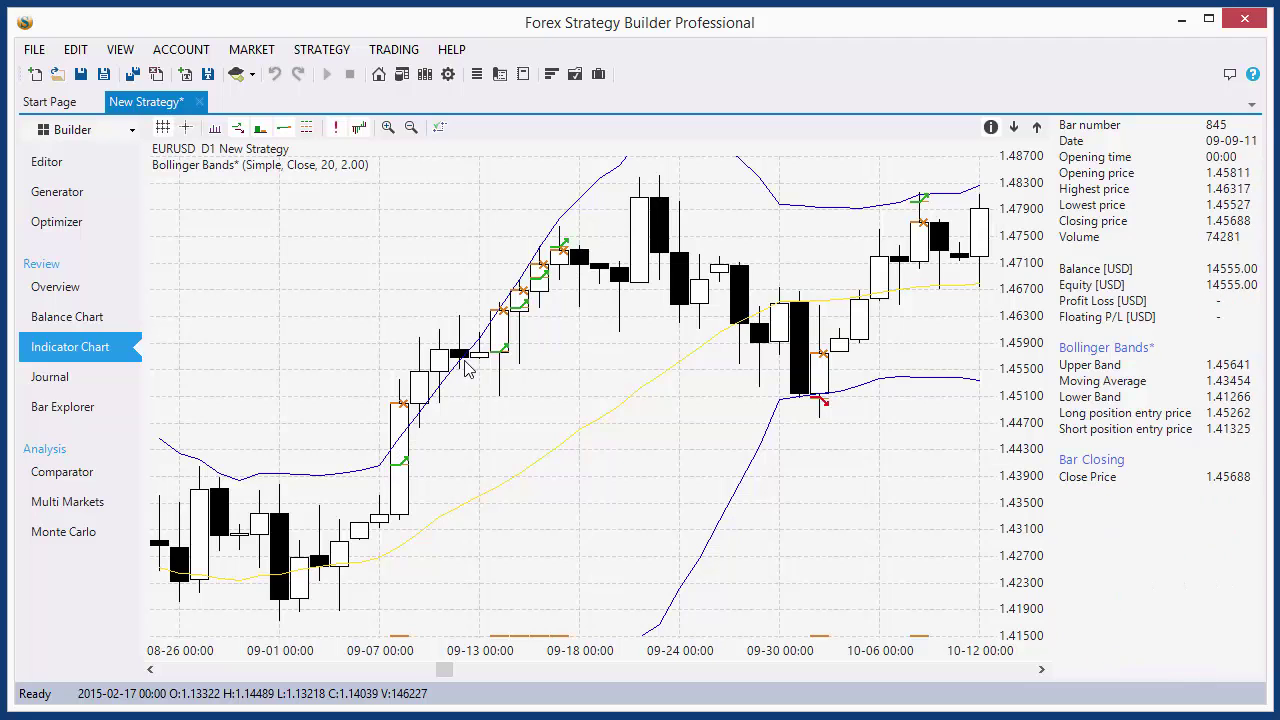
Step: Examine the earlier Bollinger Bands entries on the indicator chart, going back to March 2009
{"action": "scroll", "coordinate": [820, 402], "scroll_direction": "up", "scroll_amount": 3}
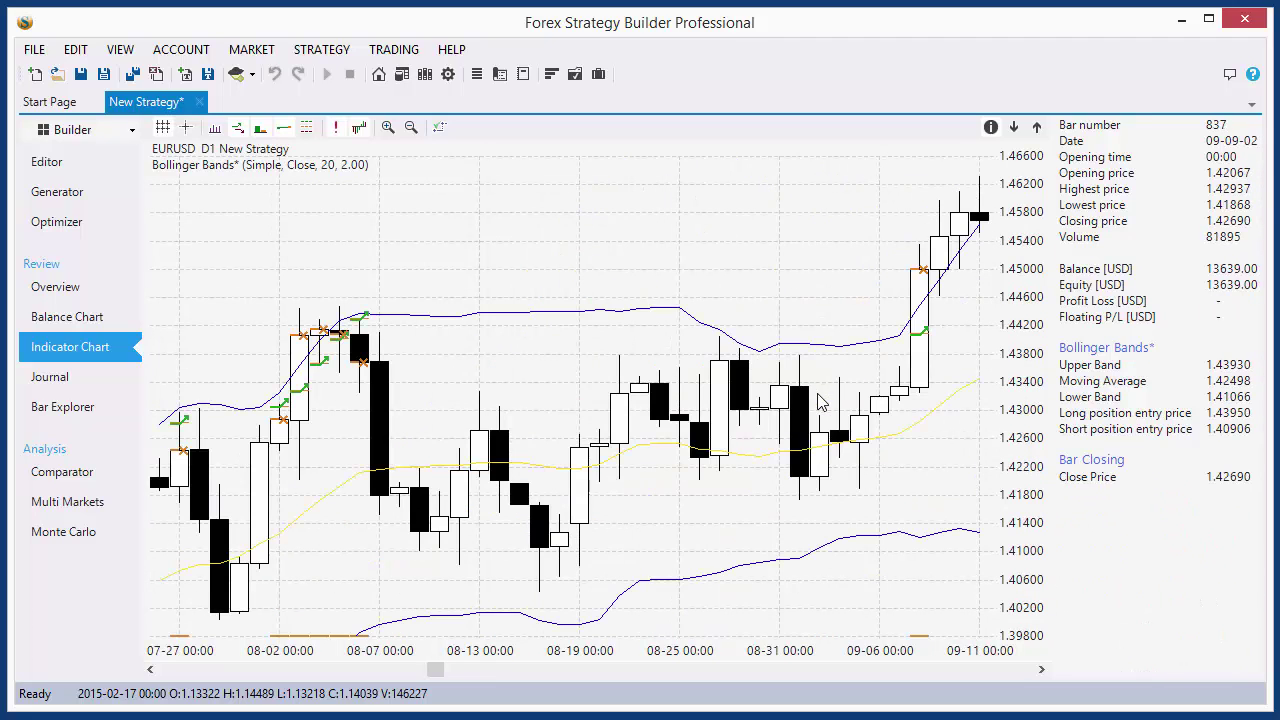
{"action": "scroll", "coordinate": [700, 454], "scroll_direction": "up", "scroll_amount": 5}
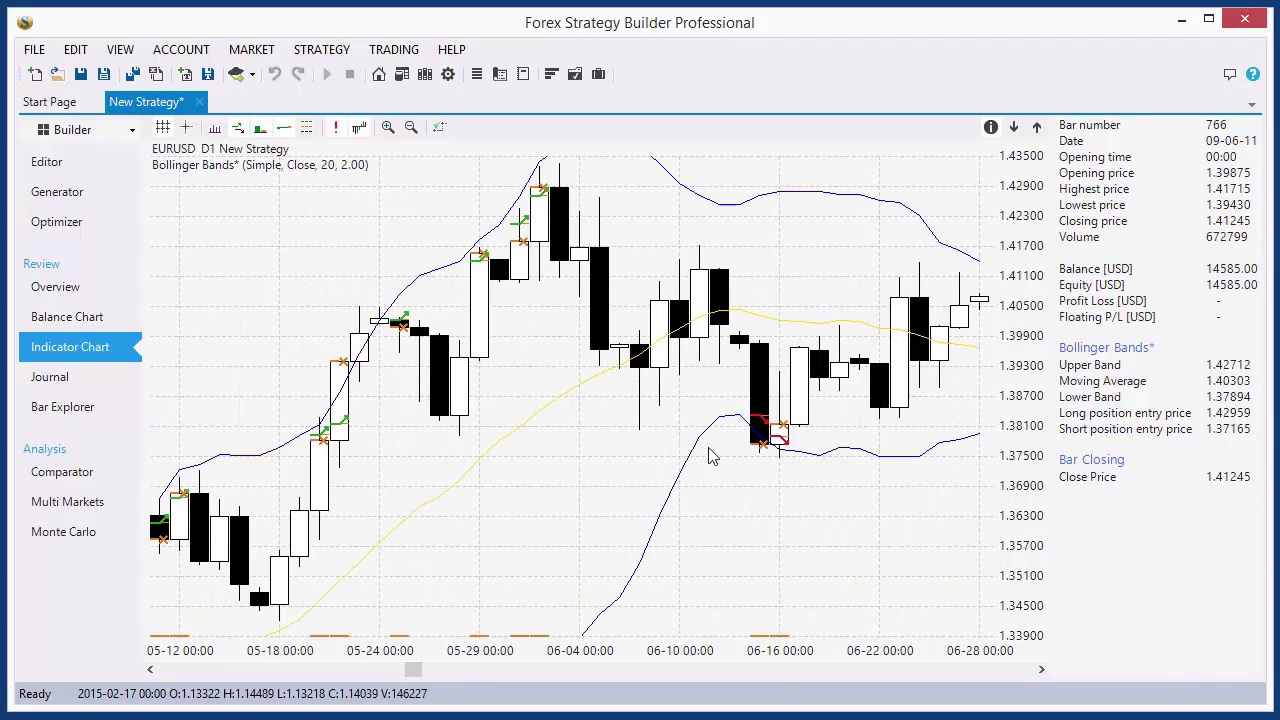
{"action": "scroll", "coordinate": [765, 460], "scroll_direction": "up", "scroll_amount": 6}
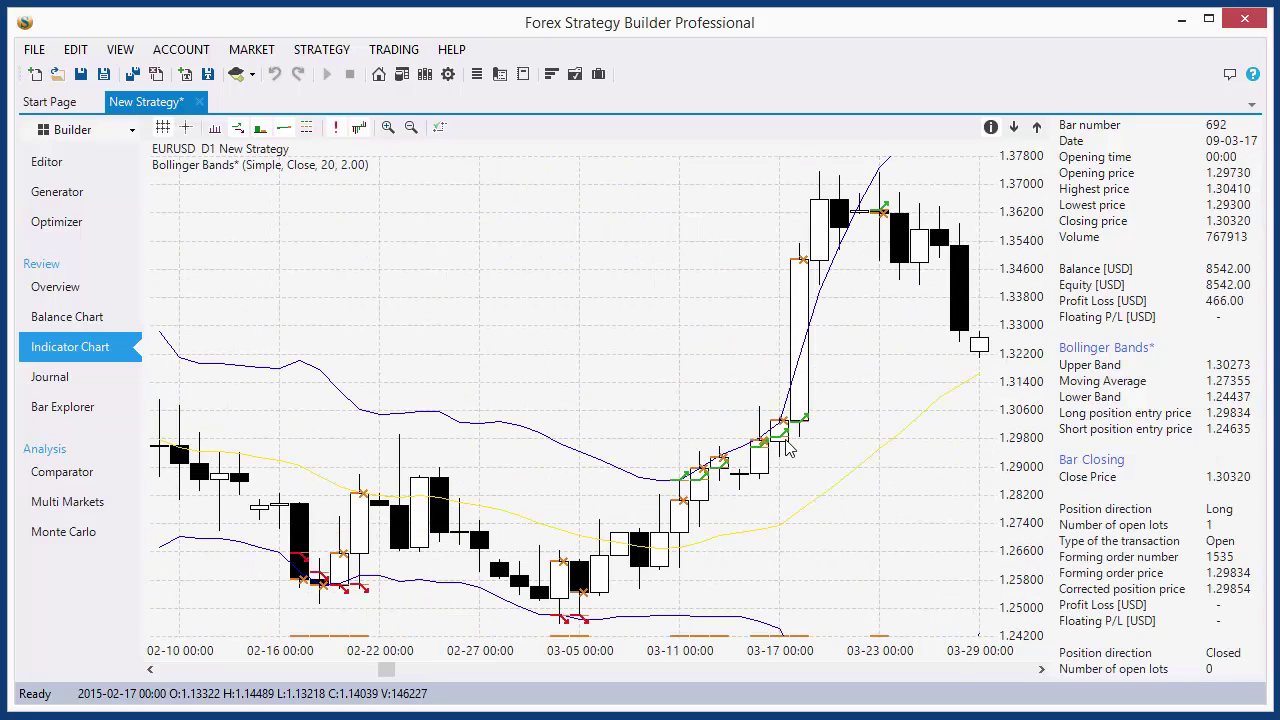
Step: Return to the strategy editor and preview an Accelerator Oscillator opening logic condition without keeping it
{"action": "left_click", "coordinate": [46, 162]}
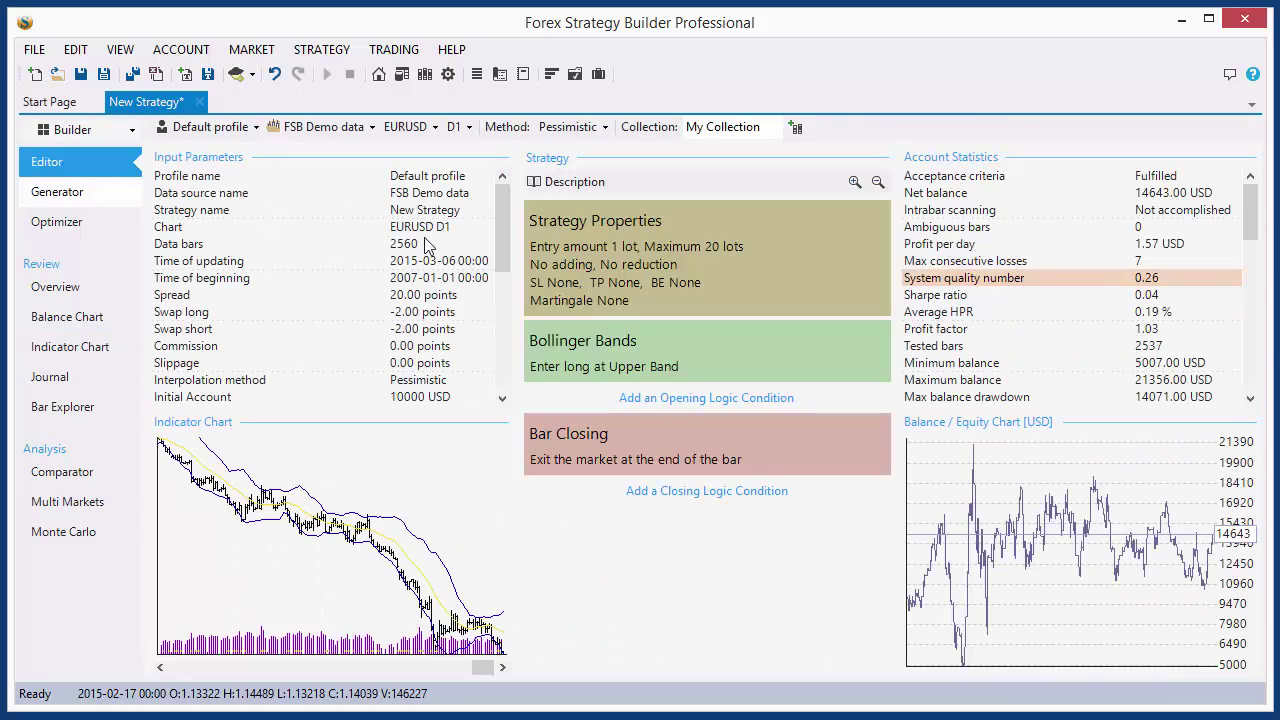
{"action": "left_click", "coordinate": [648, 398]}
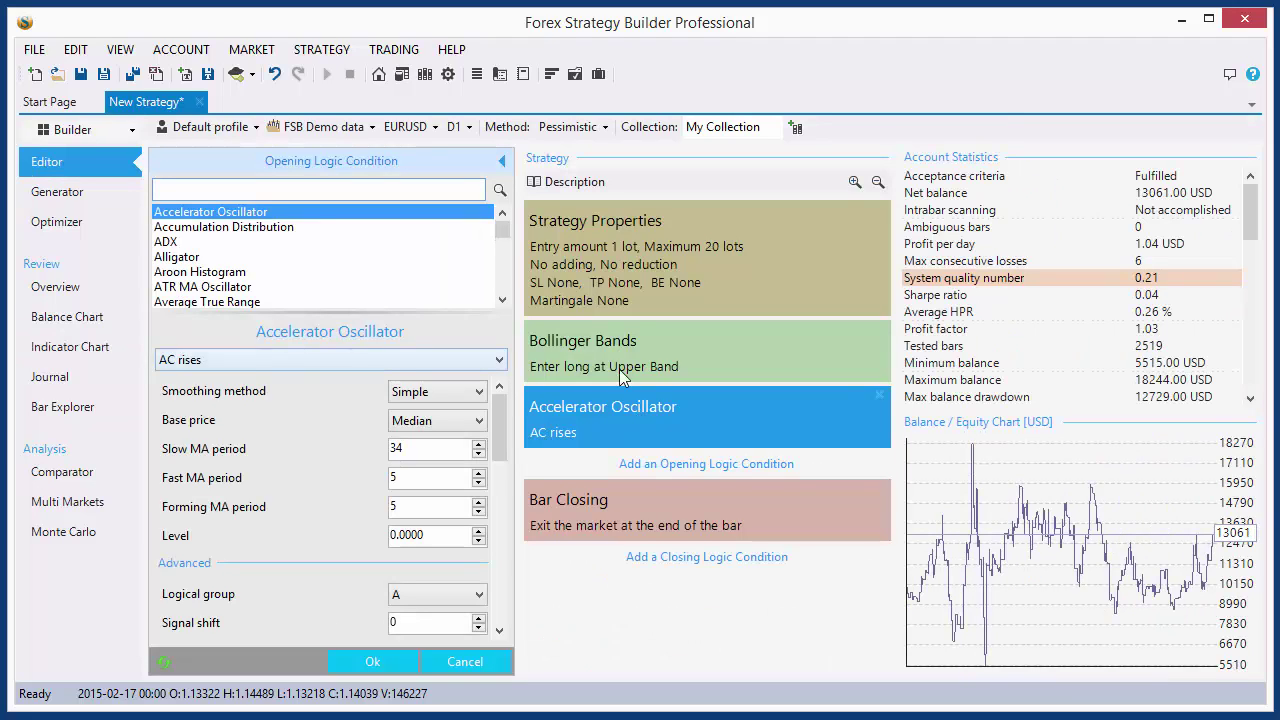
{"action": "left_click", "coordinate": [464, 663]}
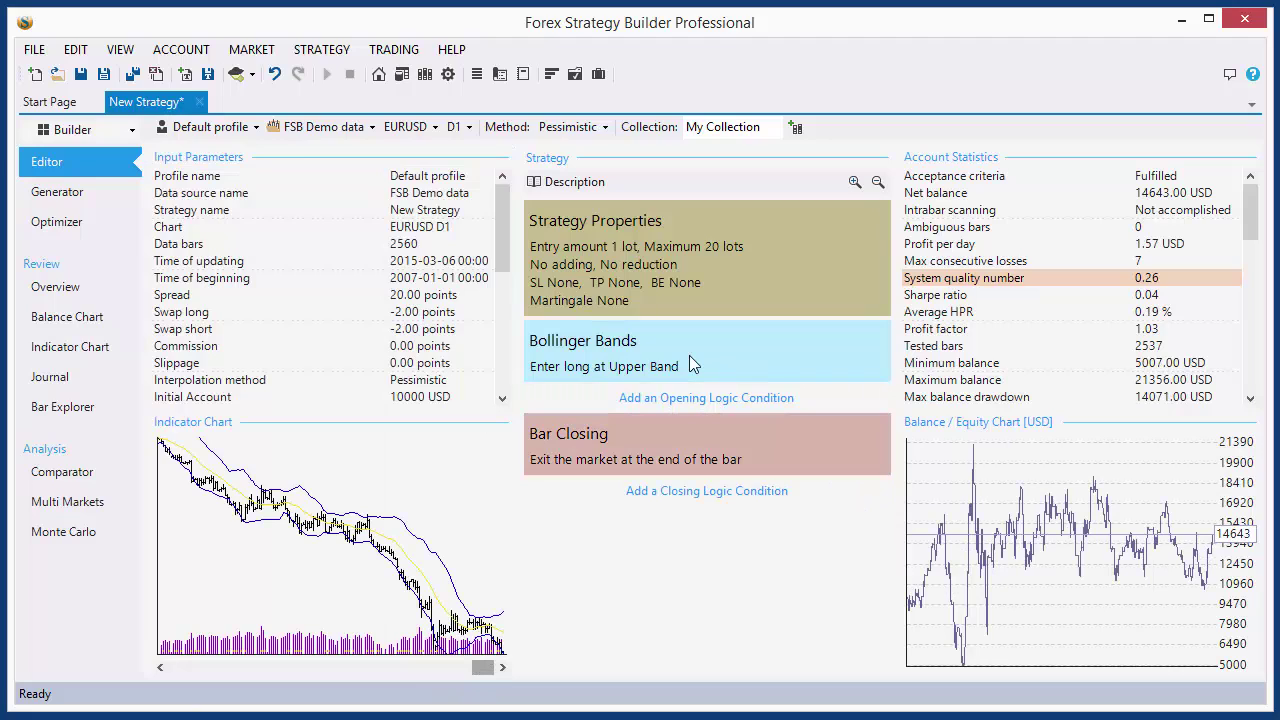
Step: Compare Bar Closing and Bar Opening as the strategy's opening point, and apply Entry Hour with the entry hour set to 10
{"action": "left_click", "coordinate": [625, 353]}
{"action": "mouse_move", "coordinate": [625, 355]}
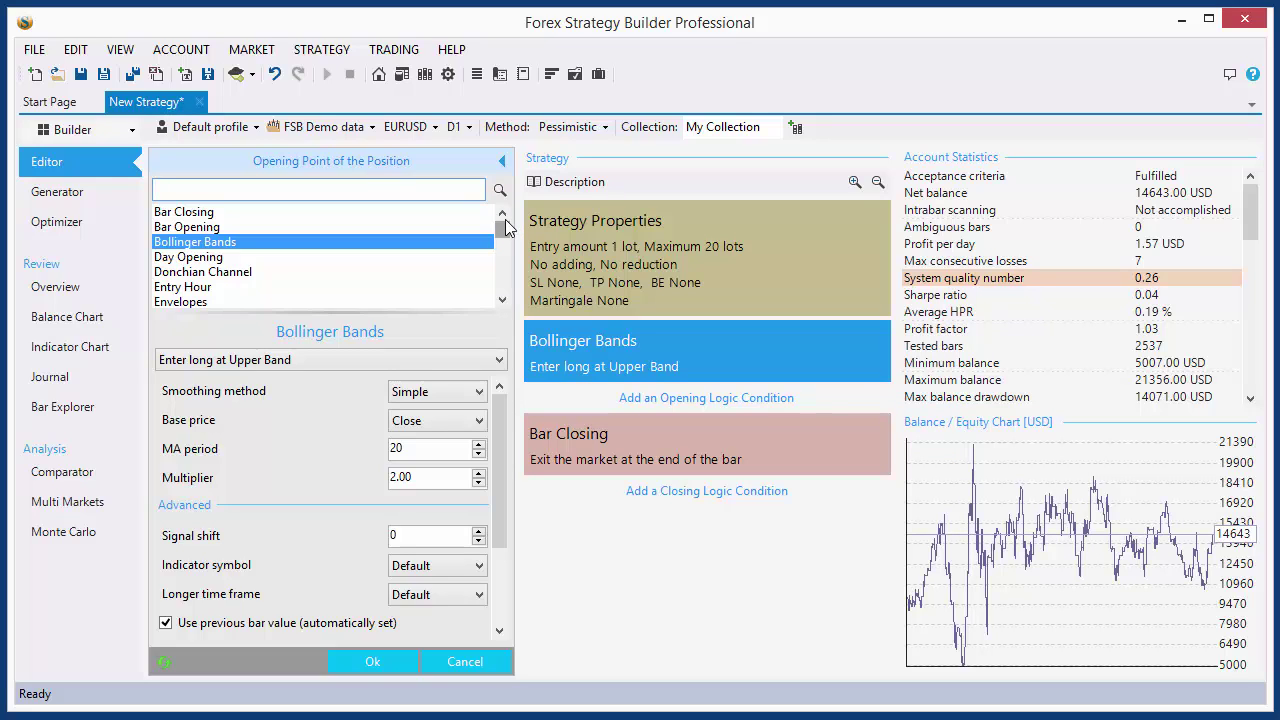
{"action": "left_click", "coordinate": [185, 214]}
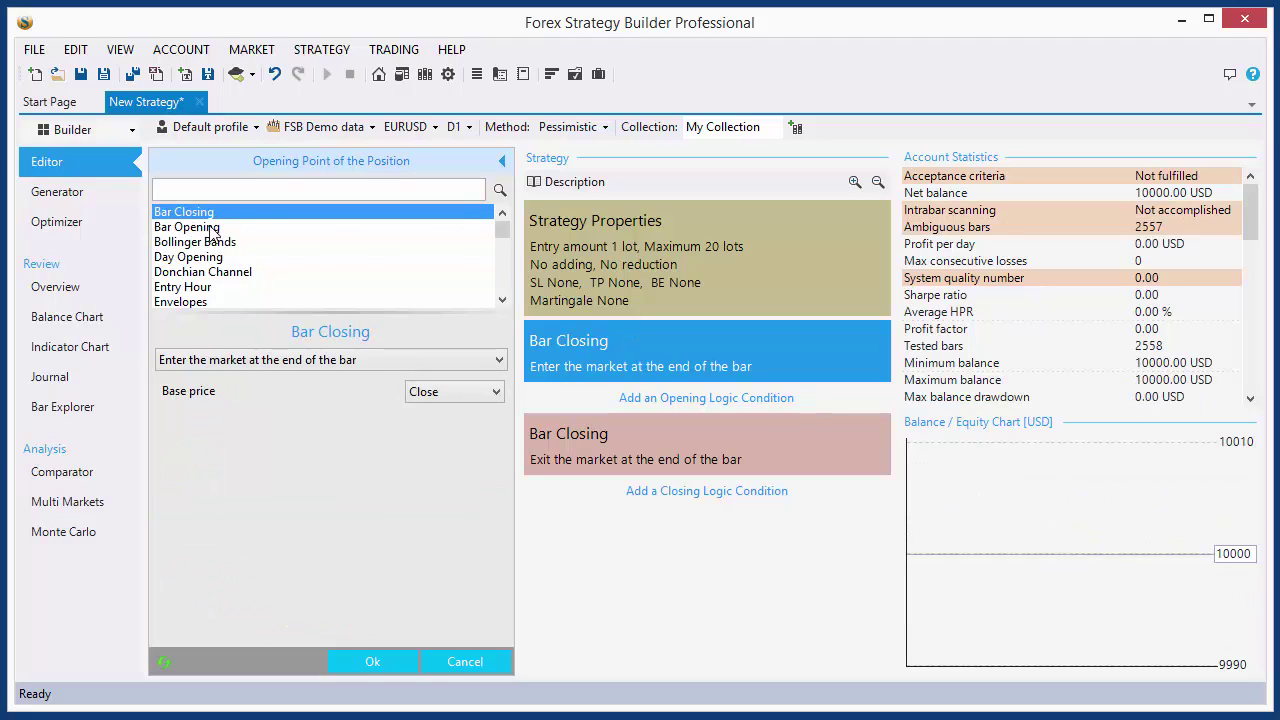
{"action": "left_click", "coordinate": [212, 229]}
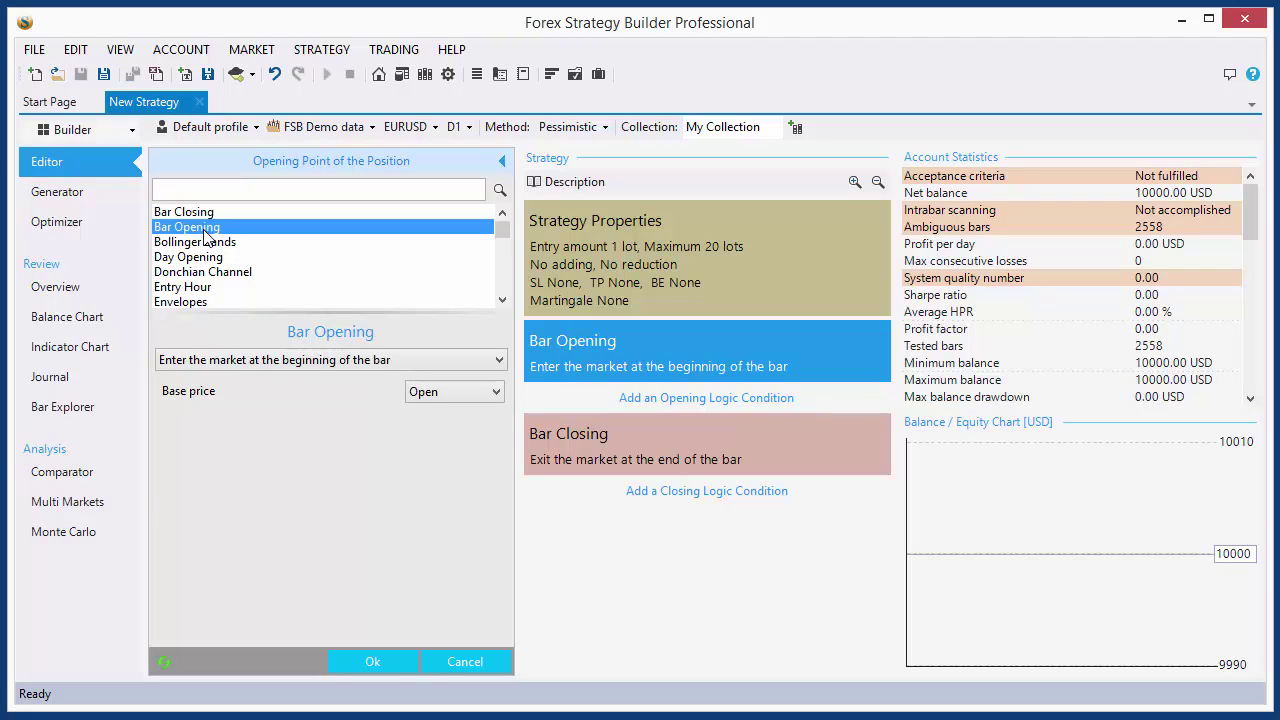
{"action": "left_click", "coordinate": [188, 288]}
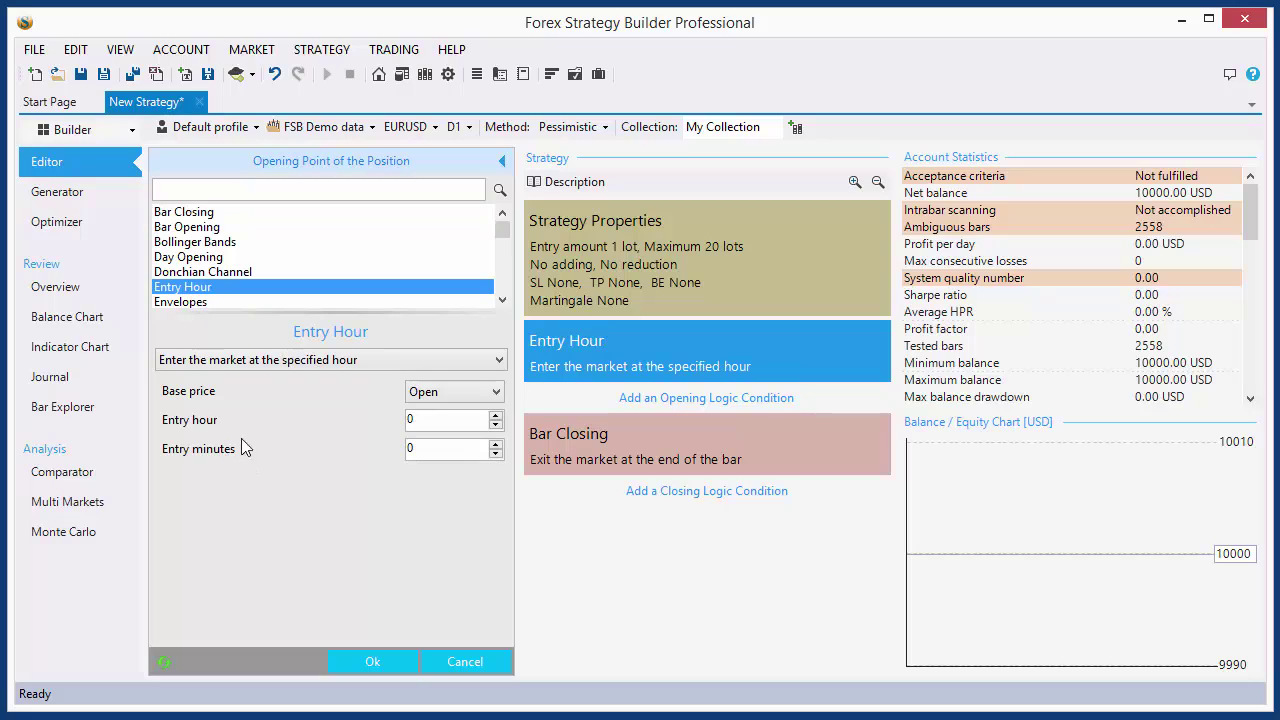
{"action": "left_click", "coordinate": [407, 421]}
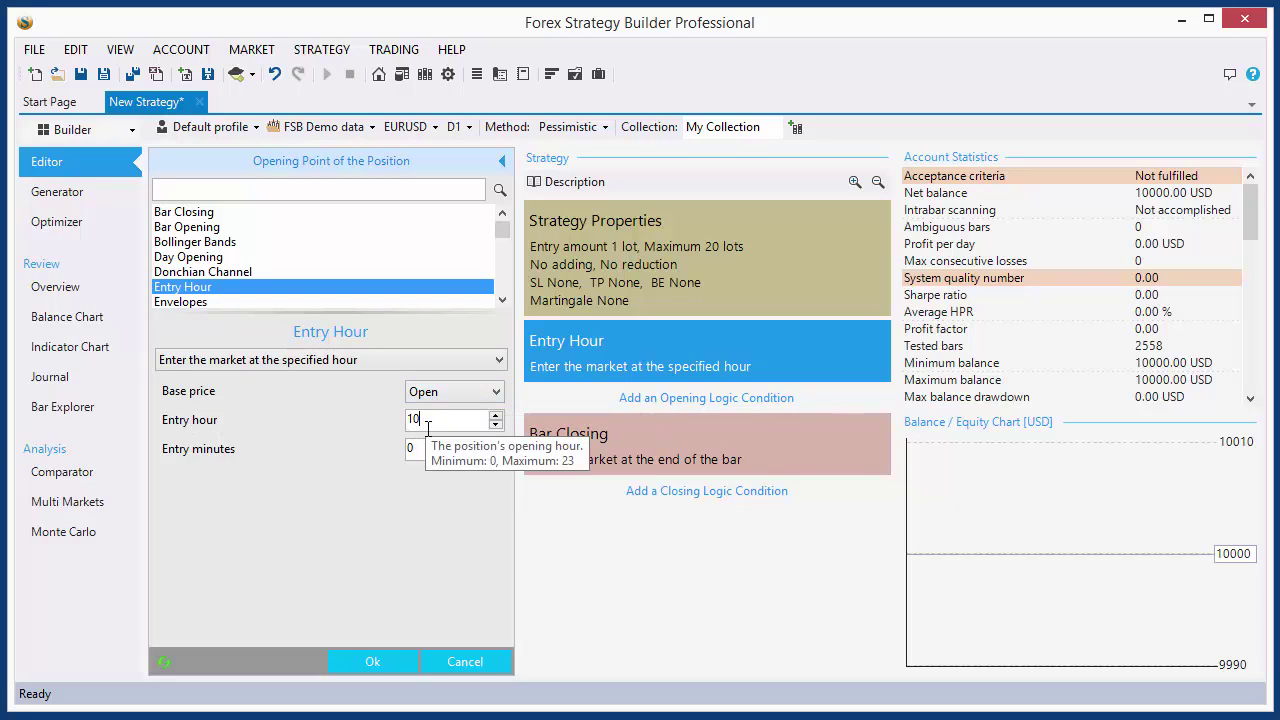
{"action": "left_click", "coordinate": [372, 662]}
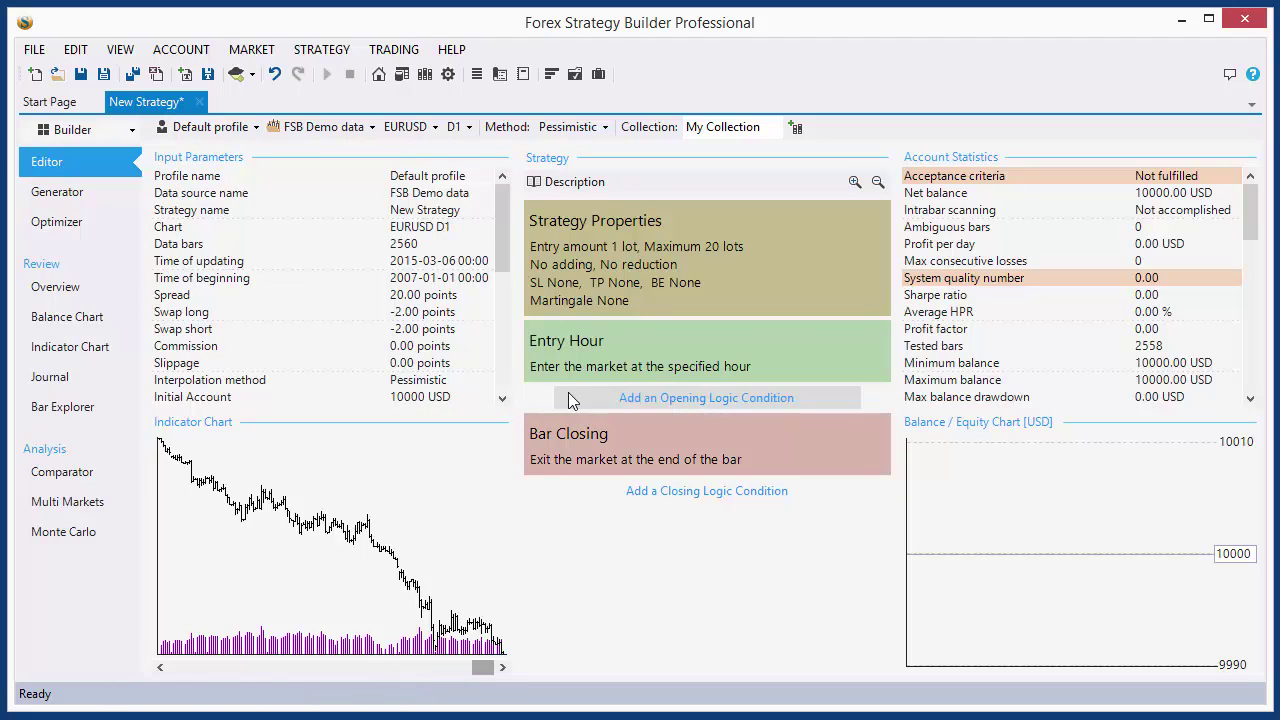
Step: Switch the chart's time frame to H1 and show the detailed indicator parameters in the strategy
{"action": "left_click", "coordinate": [461, 127]}
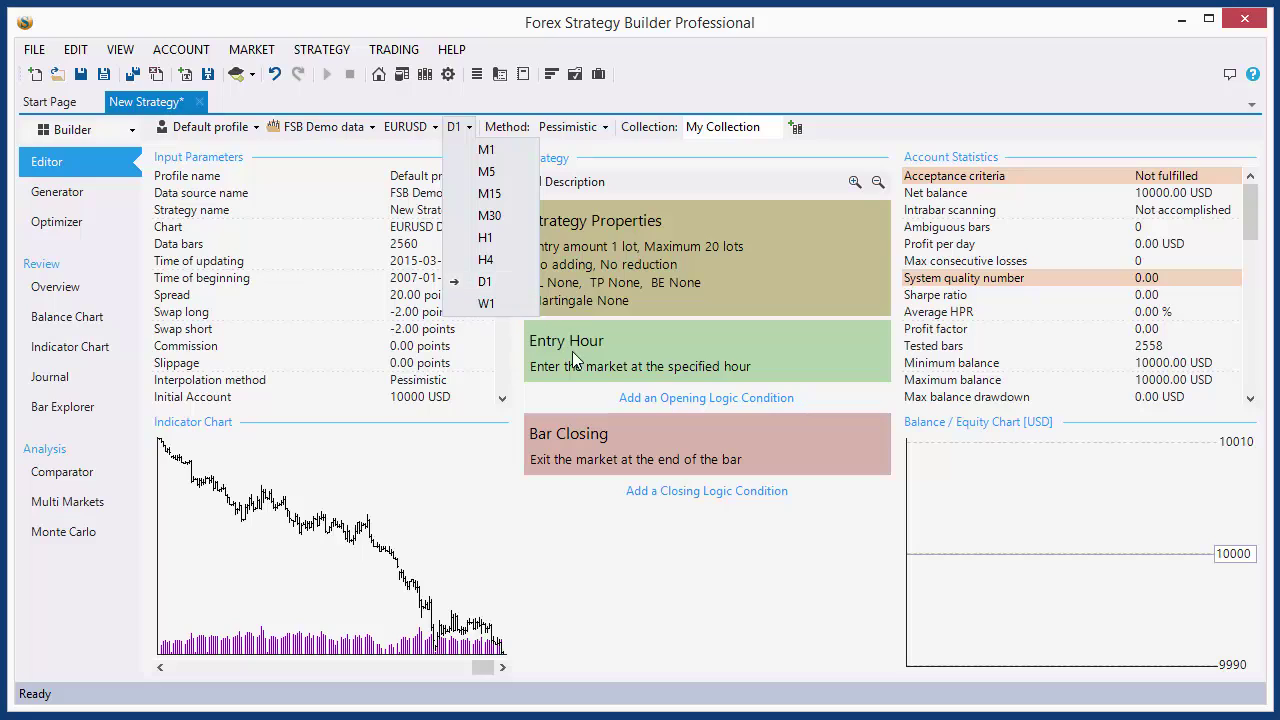
{"action": "left_click", "coordinate": [489, 239]}
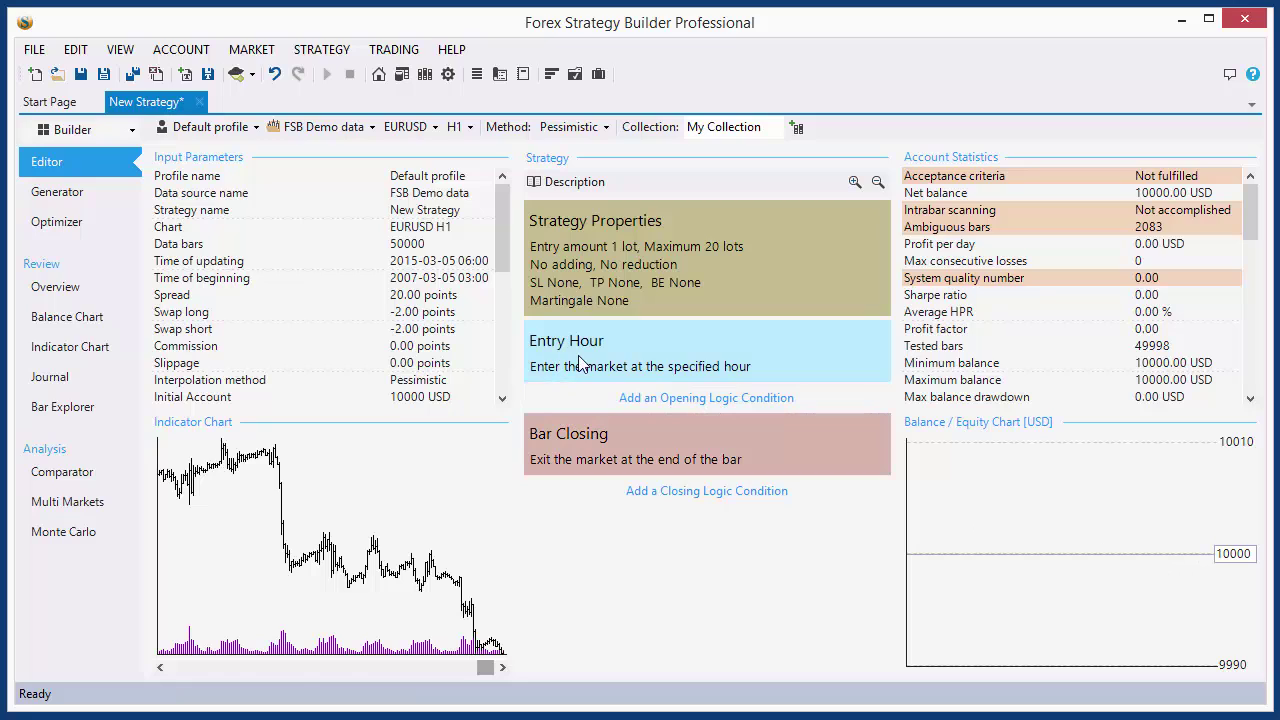
{"action": "mouse_move", "coordinate": [567, 378]}
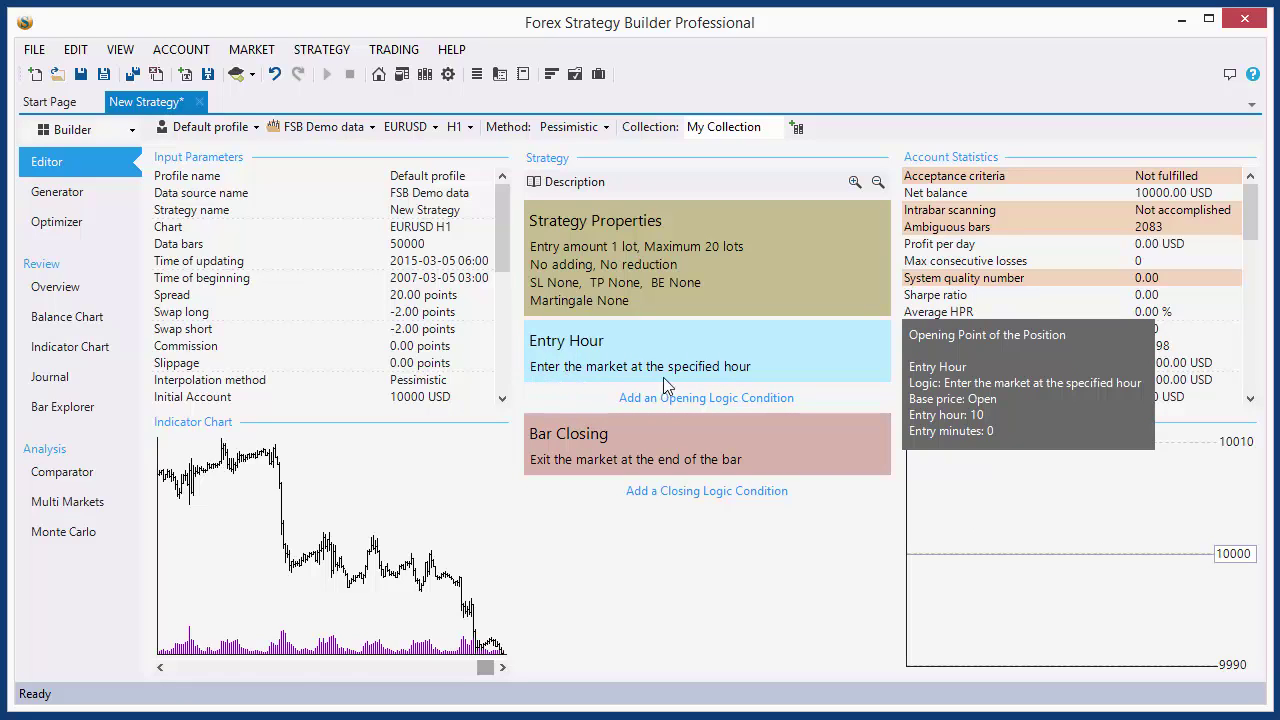
{"action": "left_click", "coordinate": [857, 183]}
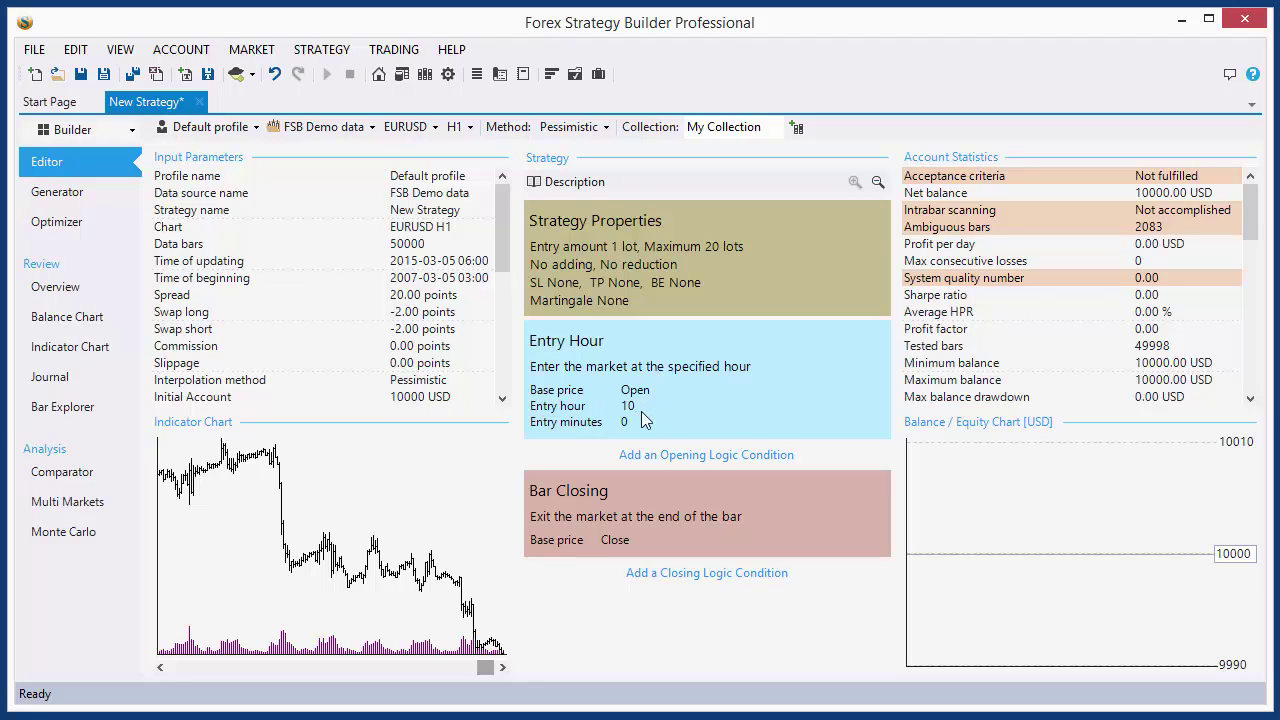
Step: Add an Accelerator Oscillator opening logic condition with AC rises and return the strategy to its compact view
{"action": "left_click", "coordinate": [656, 455]}
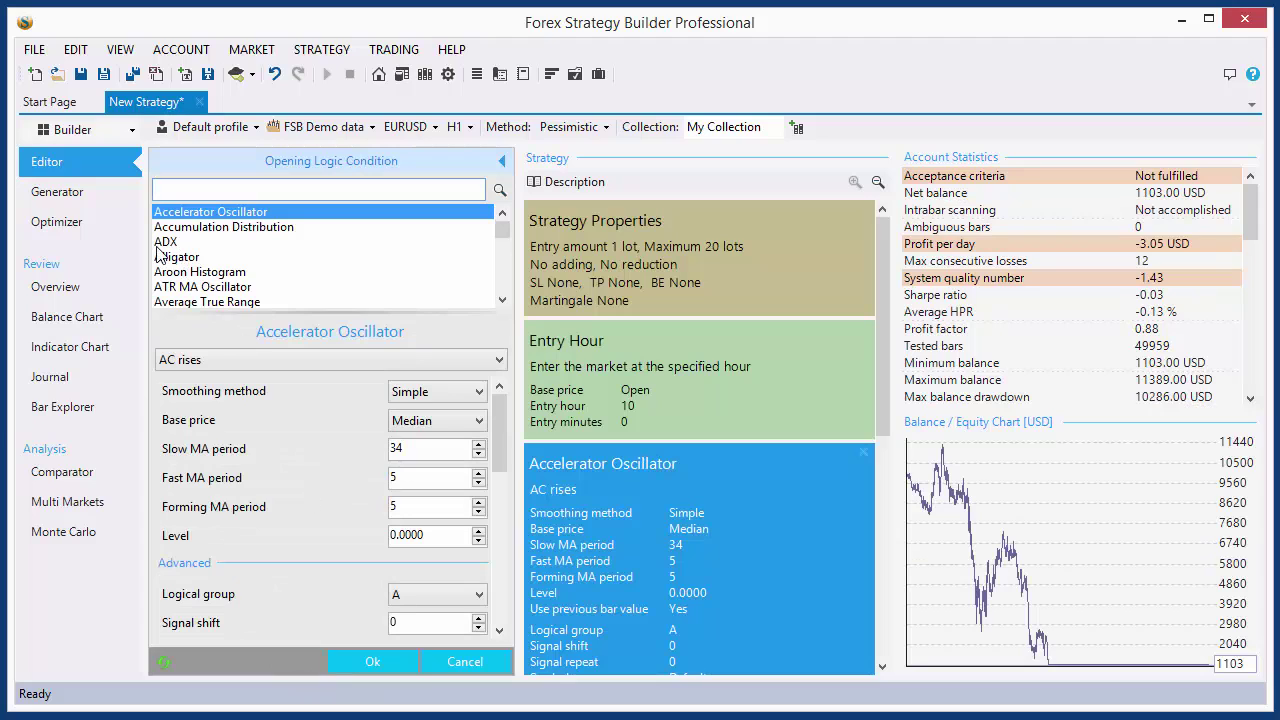
{"action": "left_click", "coordinate": [370, 661]}
{"action": "left_click", "coordinate": [877, 183]}
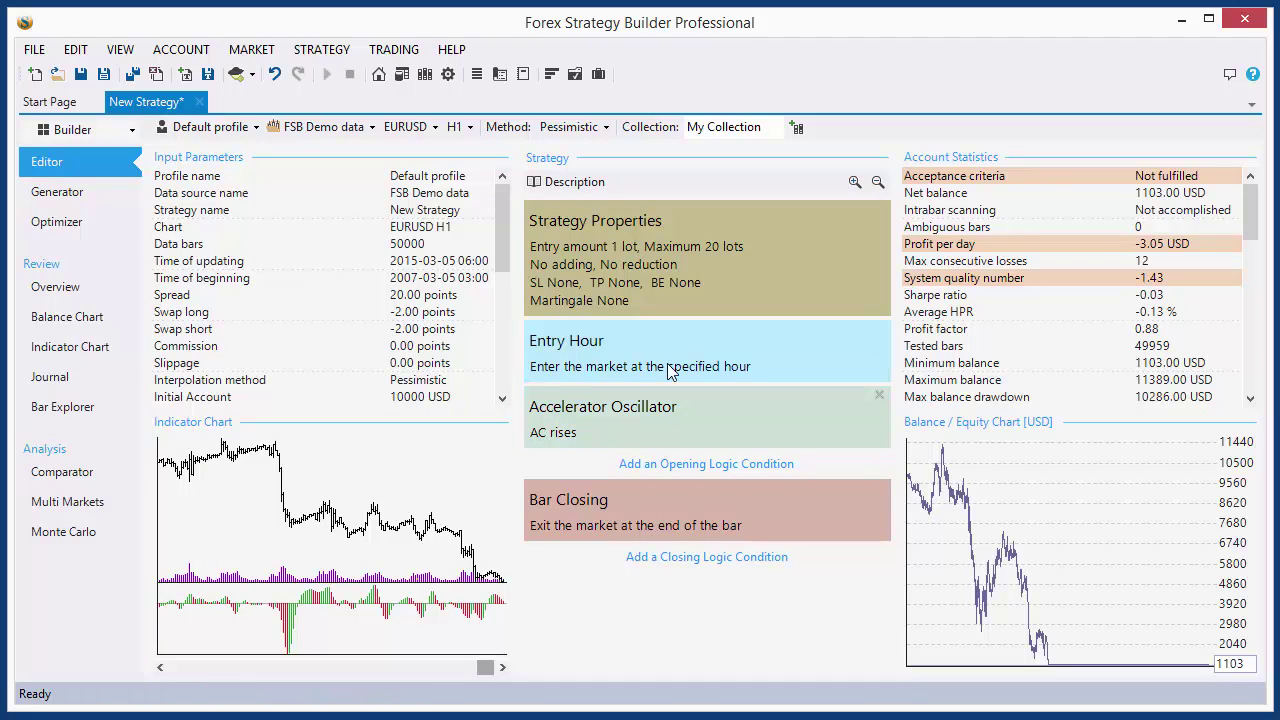
Step: Examine the 10:00 entries against the Accelerator Oscillator on the full indicator chart in August 2007
{"action": "mouse_move", "coordinate": [740, 357]}
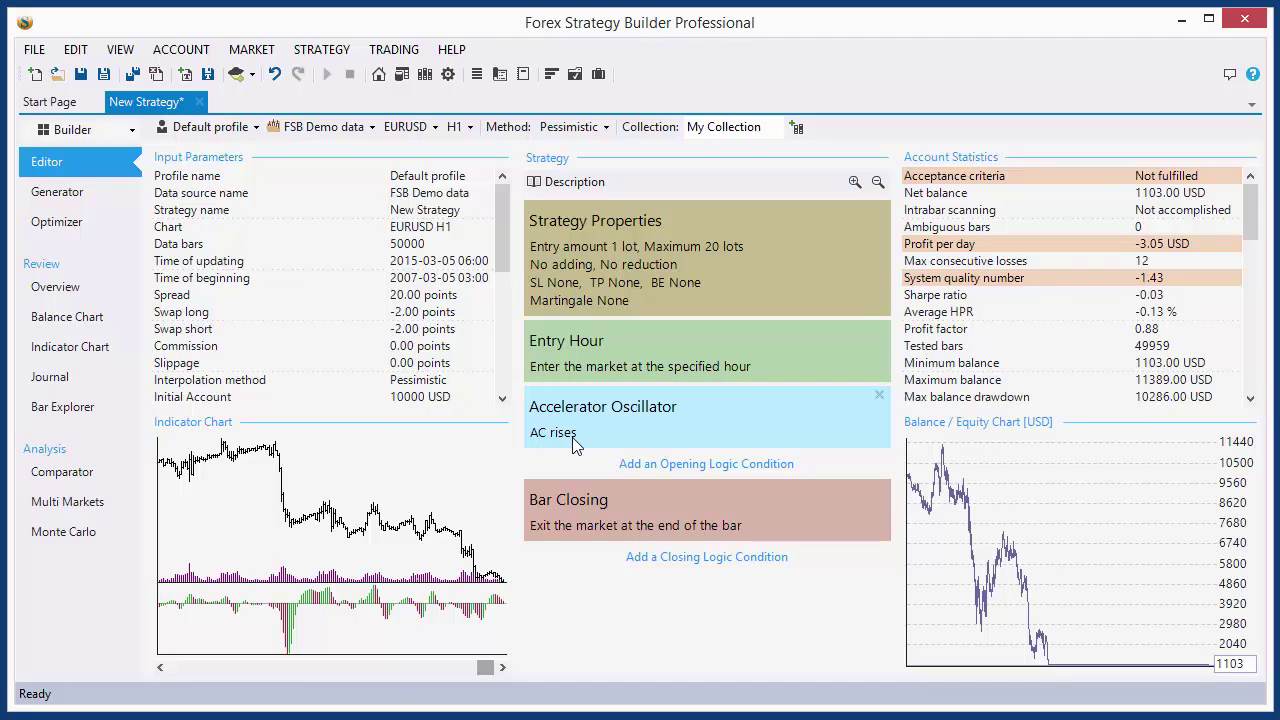
{"action": "mouse_move", "coordinate": [576, 445]}
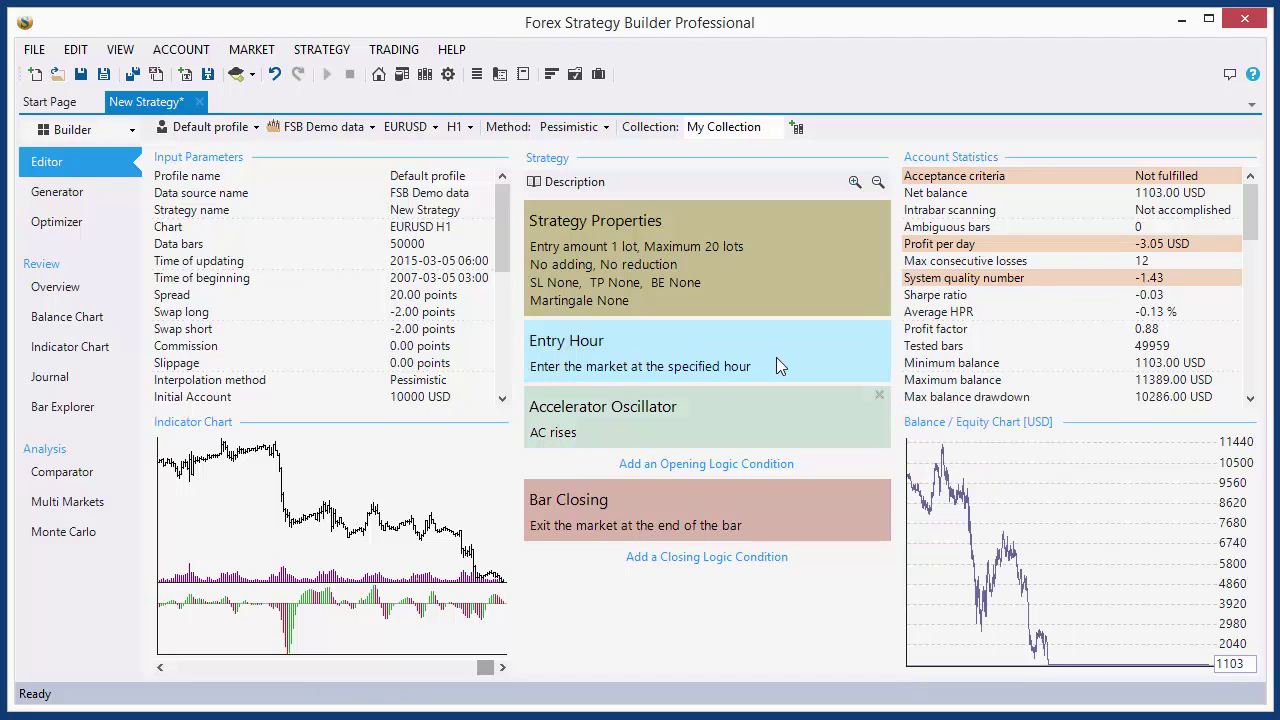
{"action": "mouse_move", "coordinate": [638, 374]}
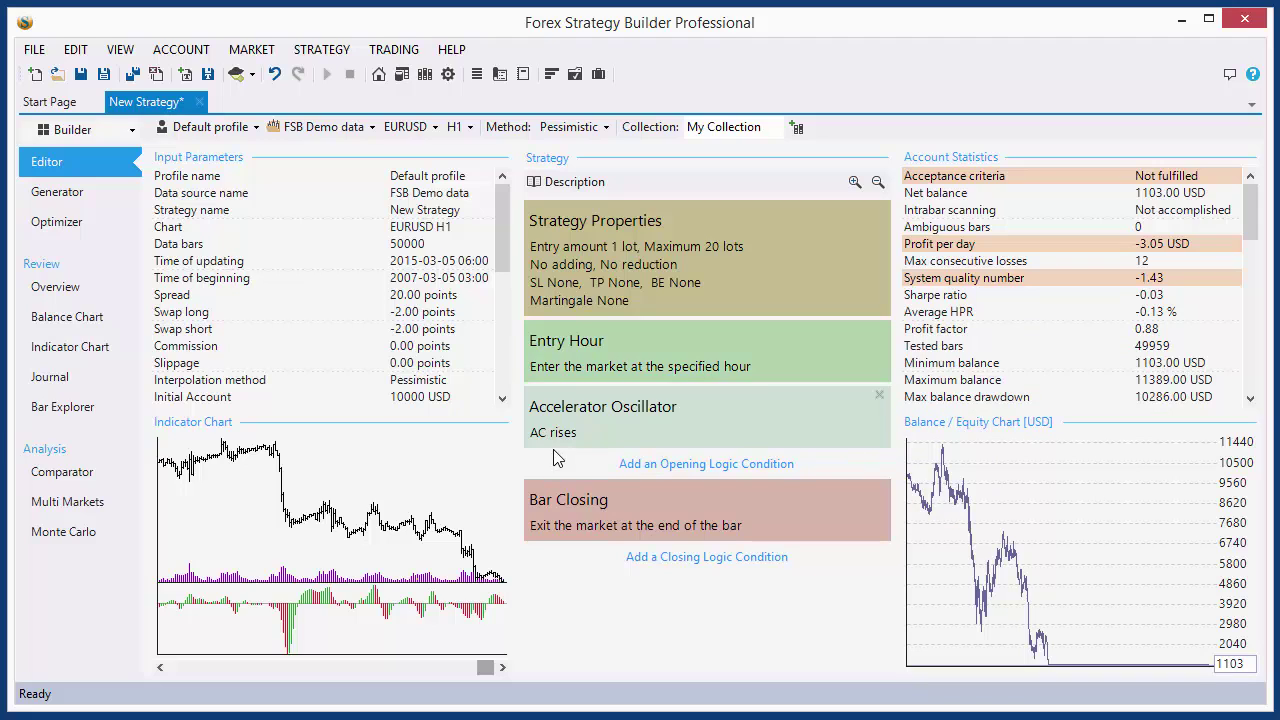
{"action": "left_click", "coordinate": [480, 477]}
{"action": "left_click_drag", "start_coordinate": [1031, 669], "coordinate": [213, 629]}
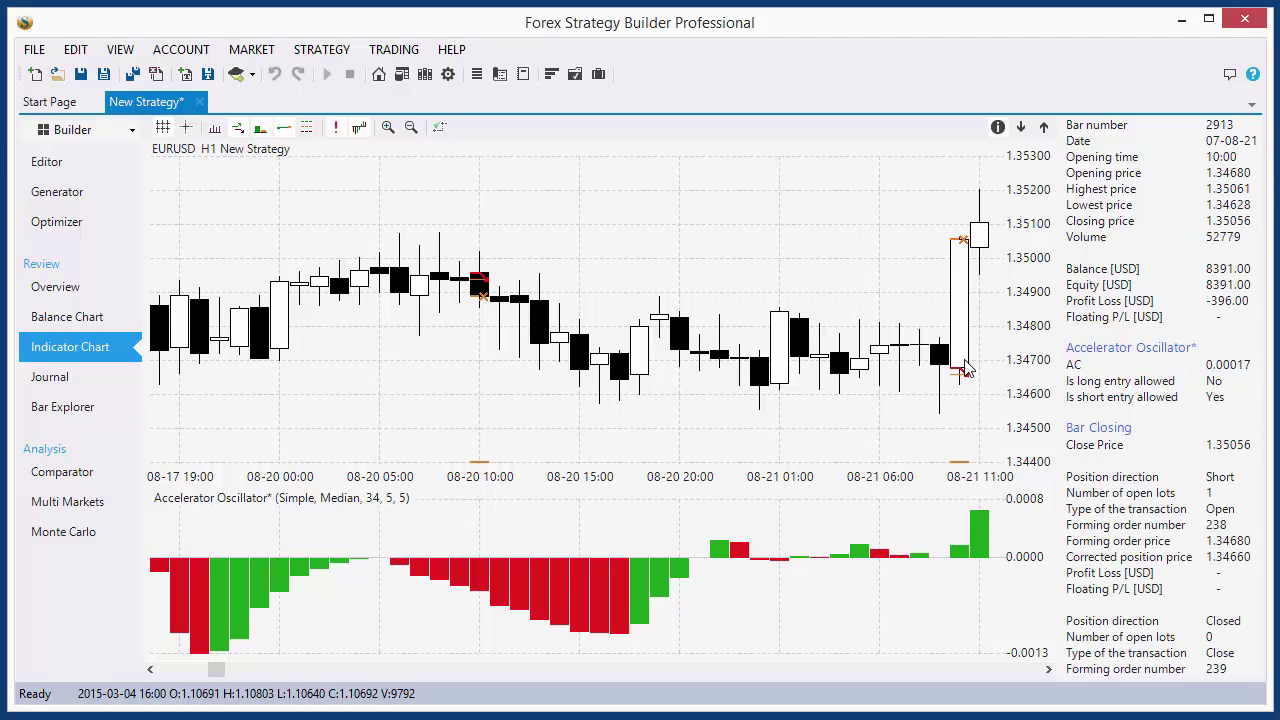
{"action": "scroll", "coordinate": [831, 366], "scroll_direction": "up", "scroll_amount": 5}
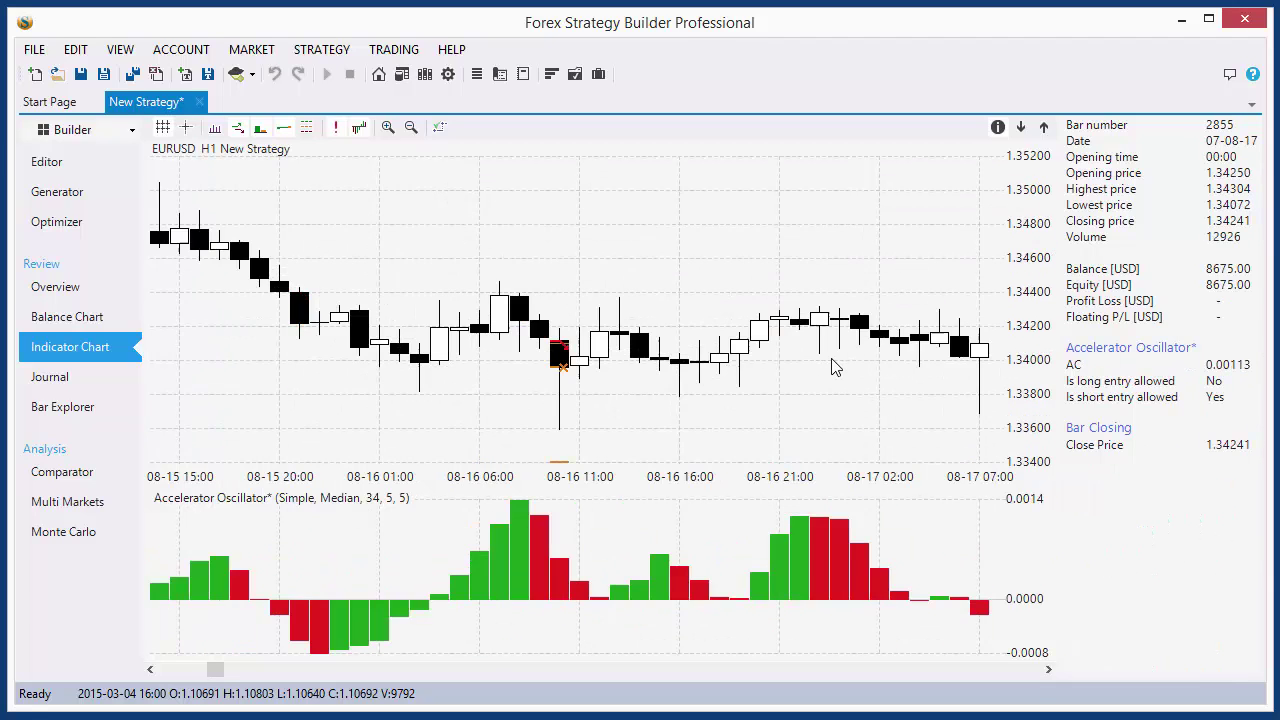
{"action": "scroll", "coordinate": [835, 367], "scroll_direction": "down", "scroll_amount": 1}
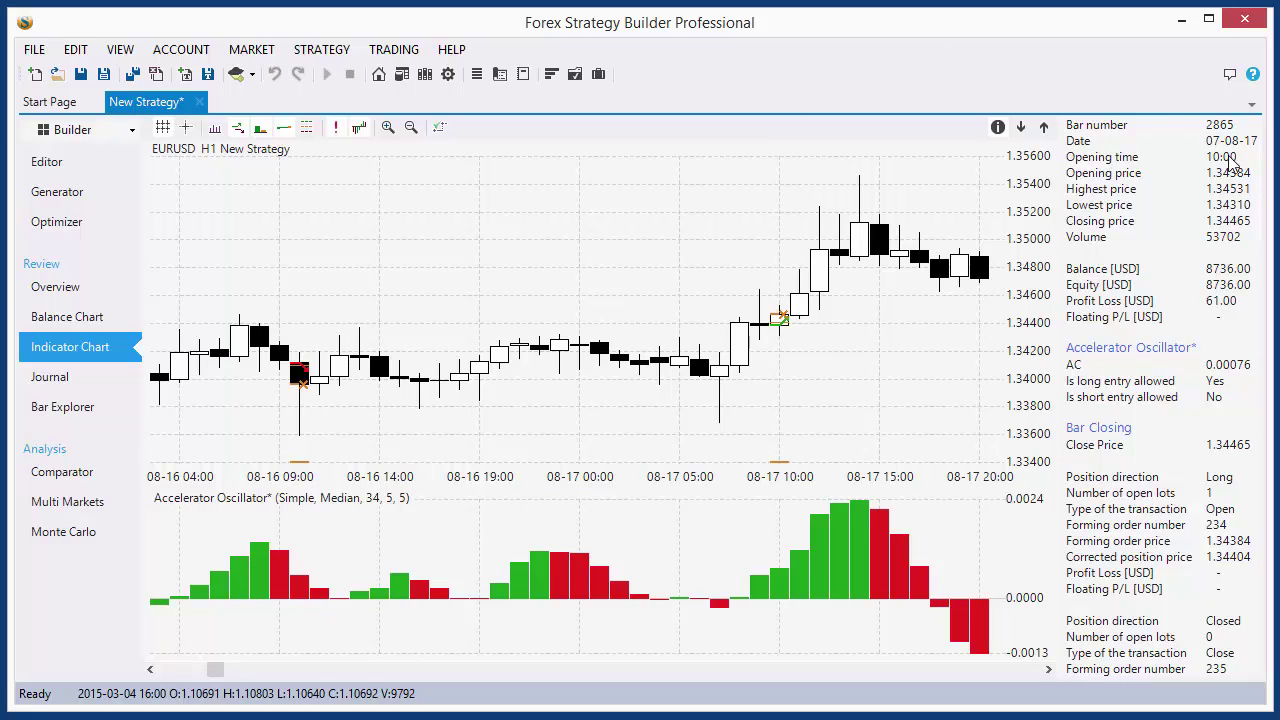
Step: Return to the editor, remove the Accelerator Oscillator condition and change the opening point of the position to Moving Average
{"action": "left_click", "coordinate": [50, 163]}
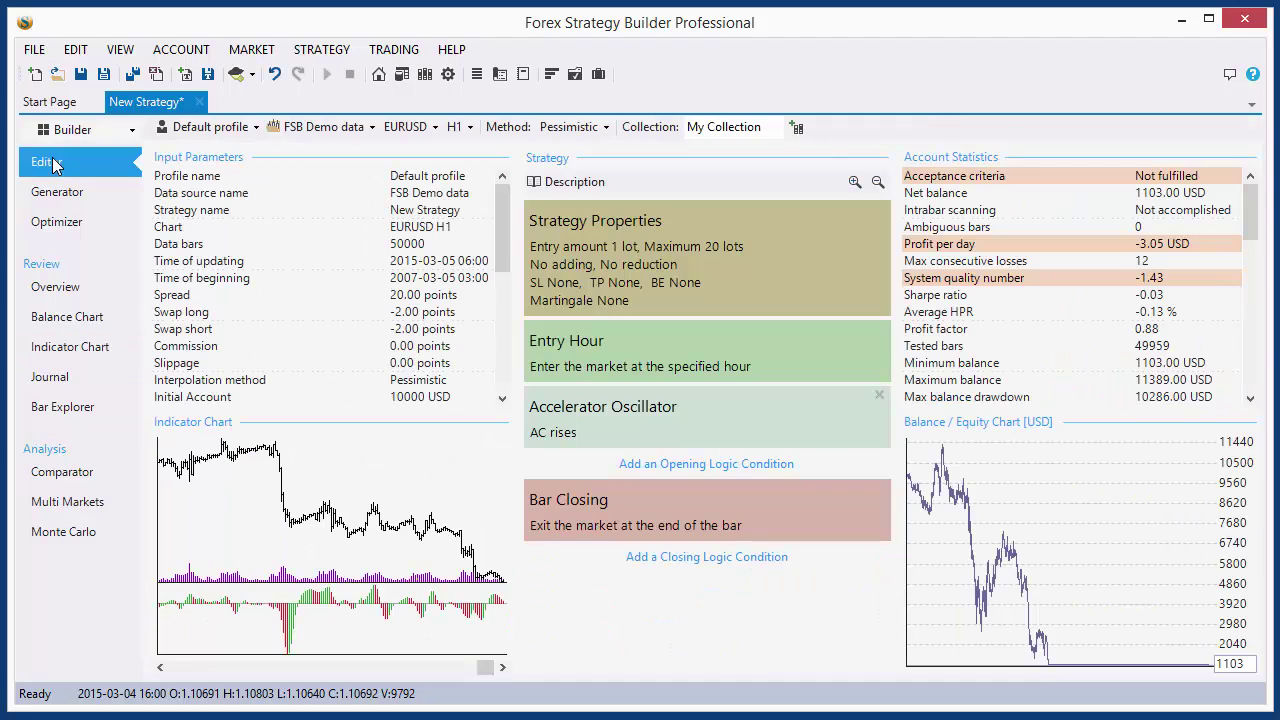
{"action": "left_click", "coordinate": [879, 396]}
{"action": "left_click", "coordinate": [607, 351]}
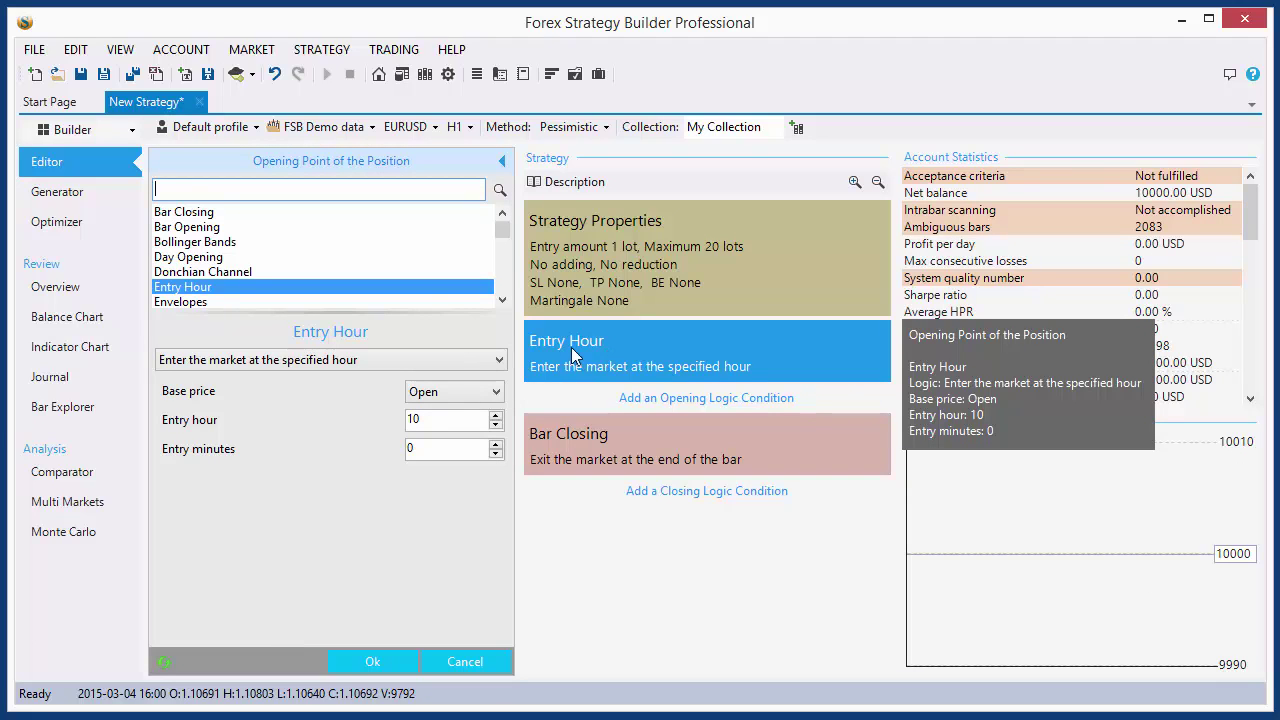
{"action": "left_click_drag", "start_coordinate": [506, 234], "coordinate": [506, 258]}
{"action": "left_click", "coordinate": [175, 260]}
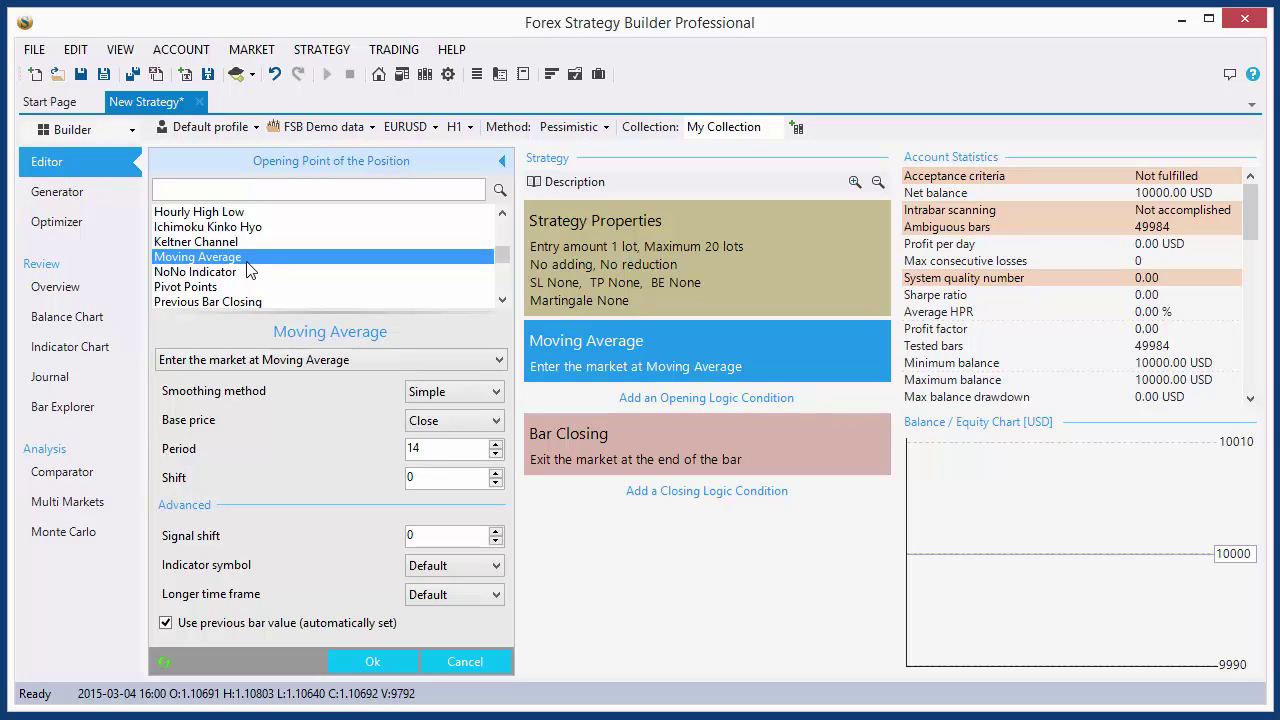
{"action": "left_click", "coordinate": [378, 660]}
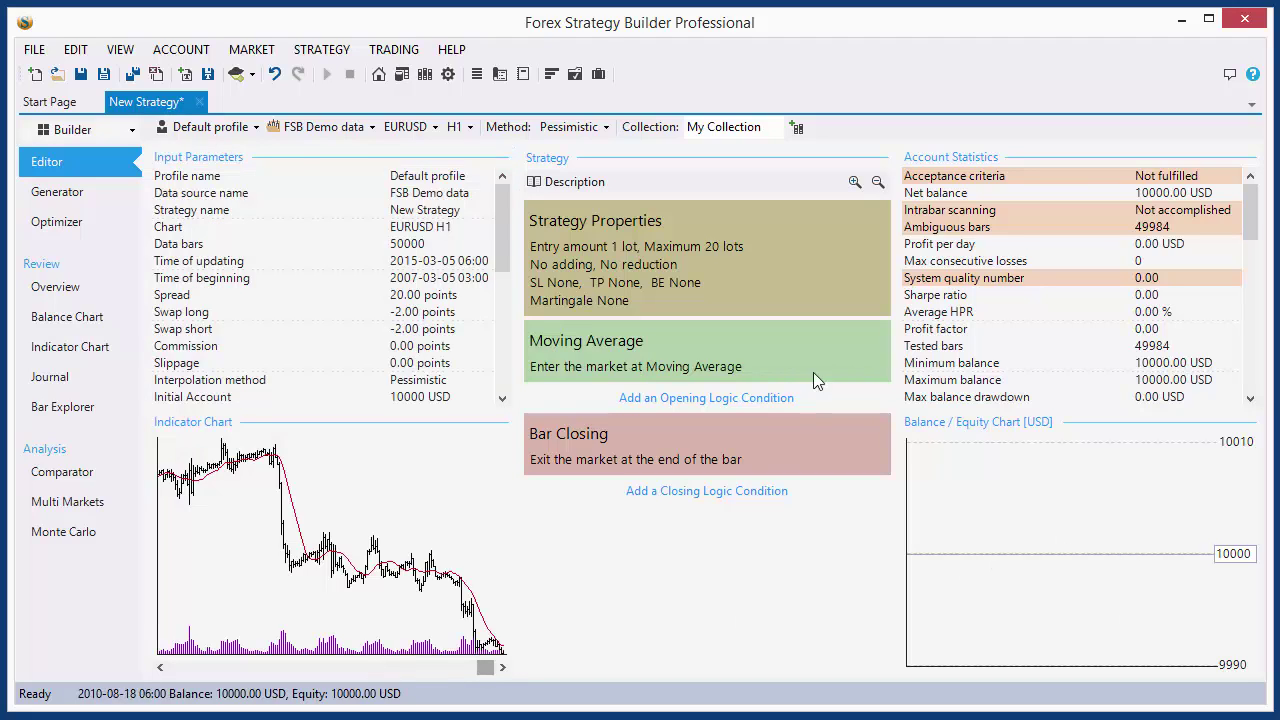
Step: Add a Directional Indicators opening logic condition with ADI+ rises to the Moving Average entry
{"action": "mouse_move", "coordinate": [576, 364]}
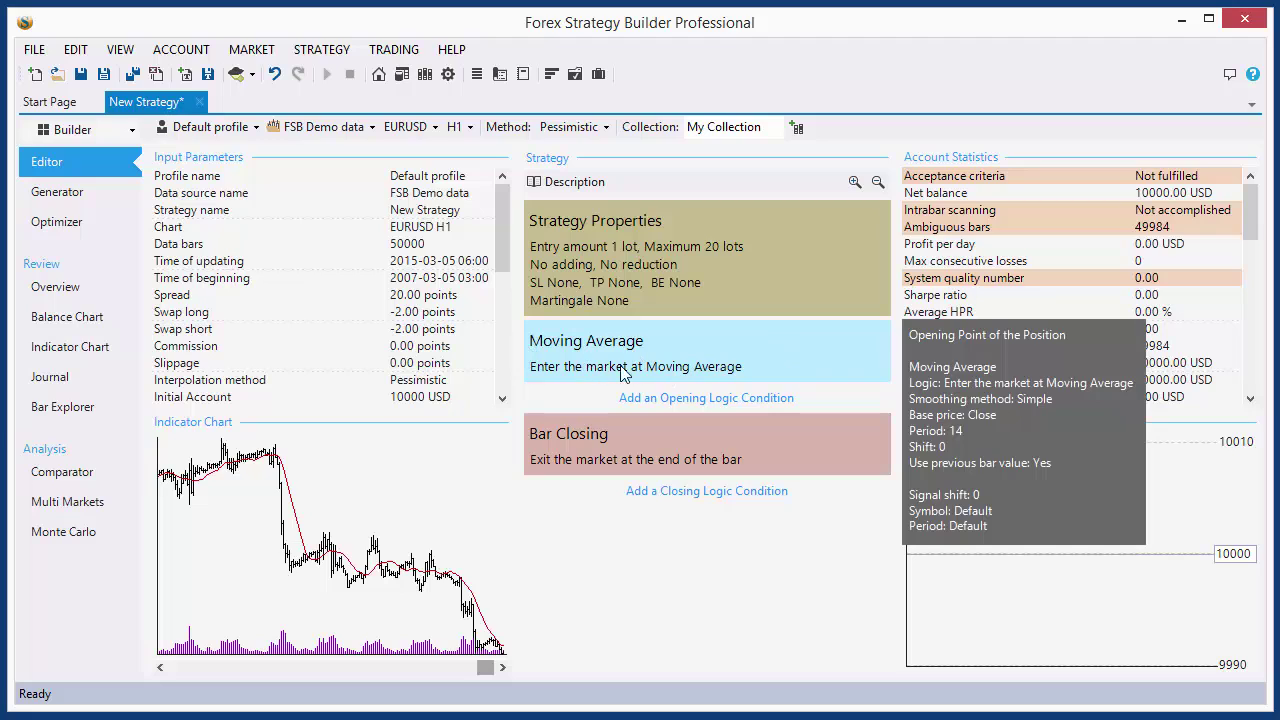
{"action": "left_click", "coordinate": [699, 403]}
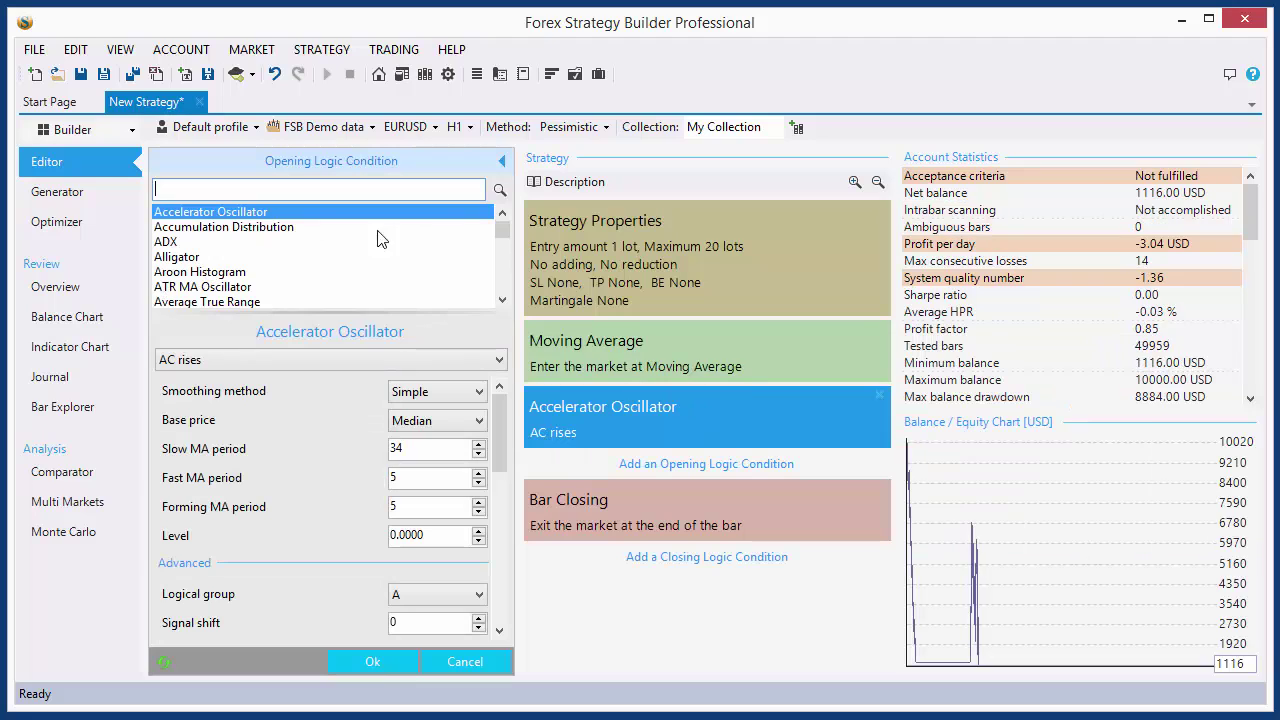
{"action": "left_click_drag", "start_coordinate": [503, 230], "coordinate": [503, 245]}
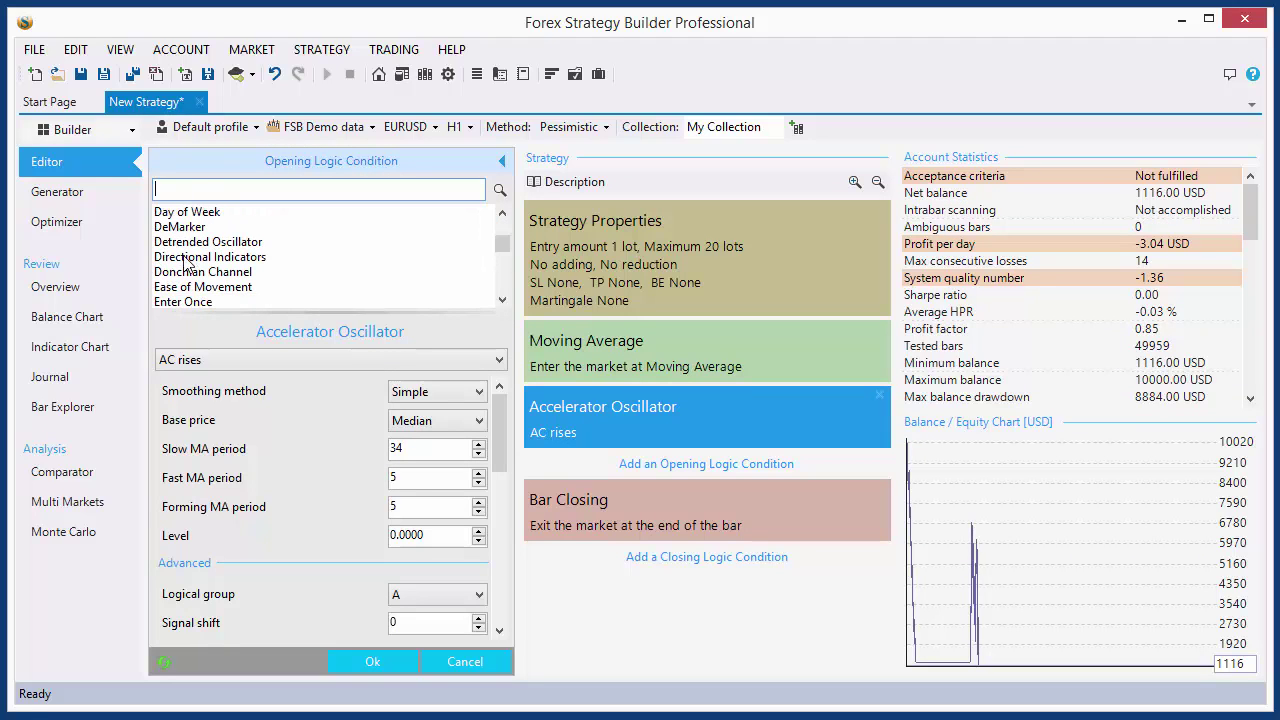
{"action": "left_click", "coordinate": [240, 257]}
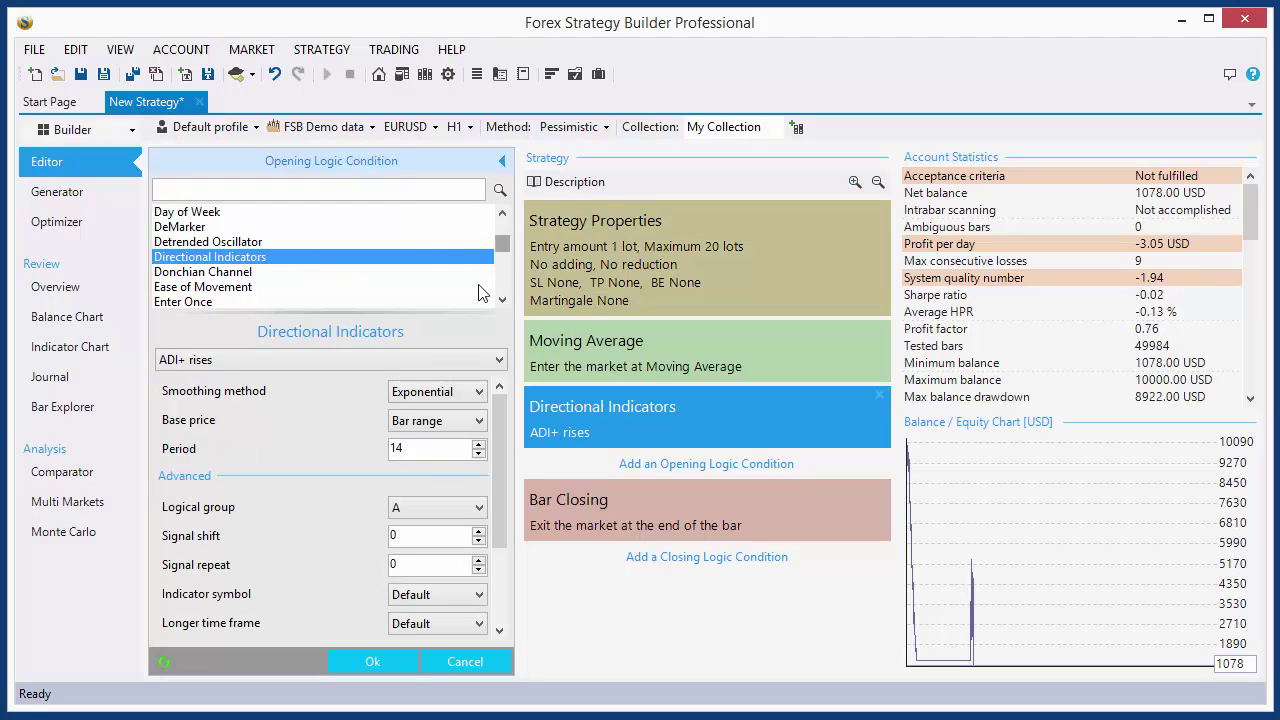
{"action": "left_click", "coordinate": [372, 661]}
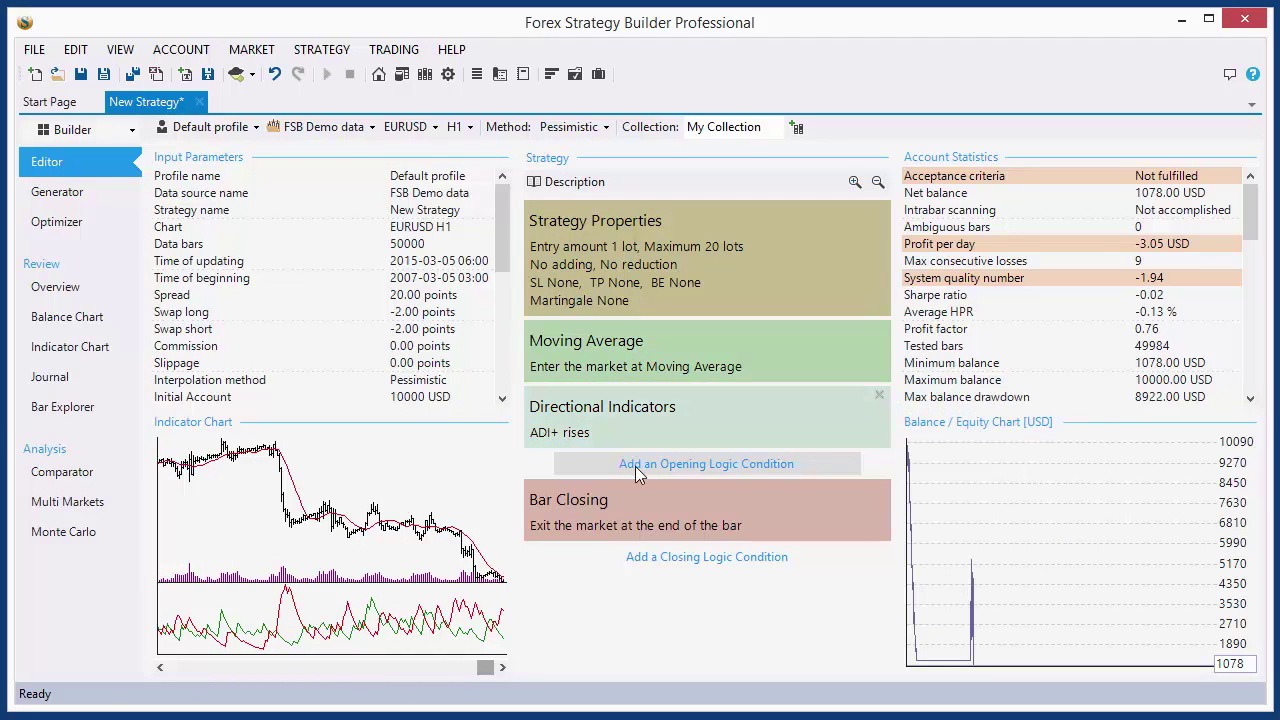
Step: Examine the Moving Average entries against the Directional Indicators on the full indicator chart in early March 2007
{"action": "left_click", "coordinate": [360, 542]}
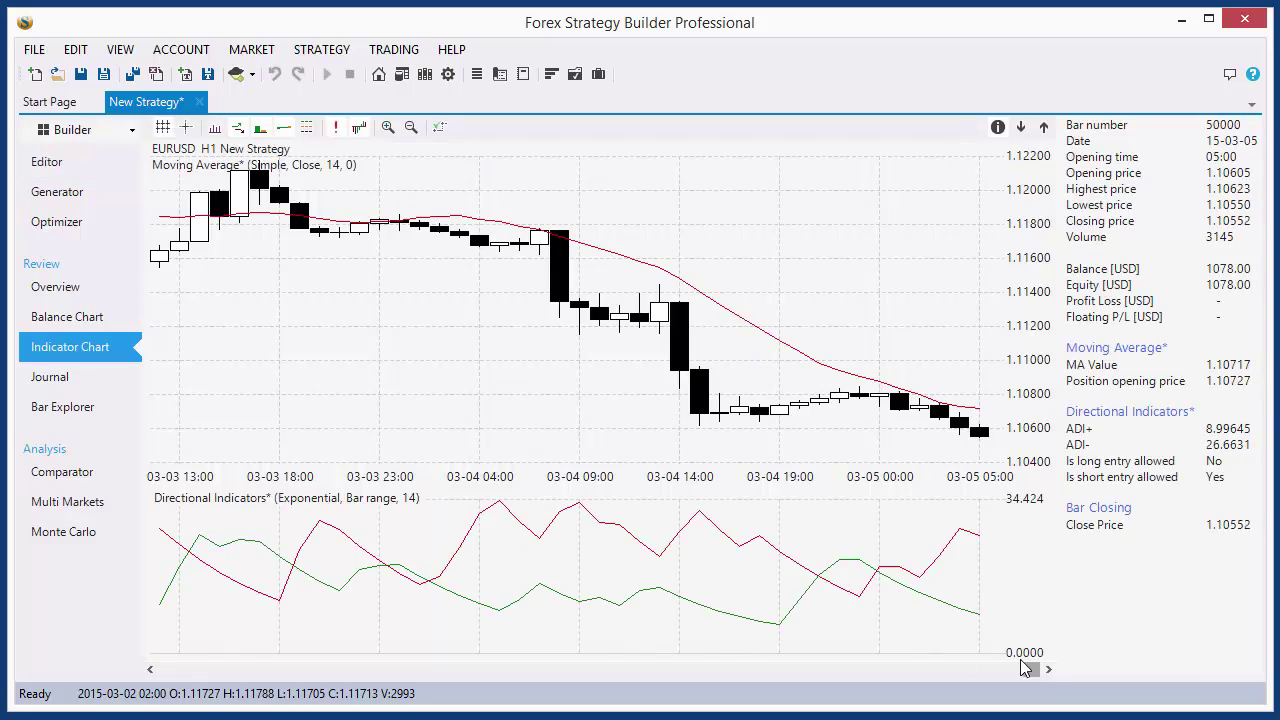
{"action": "left_click_drag", "start_coordinate": [1031, 669], "coordinate": [140, 614]}
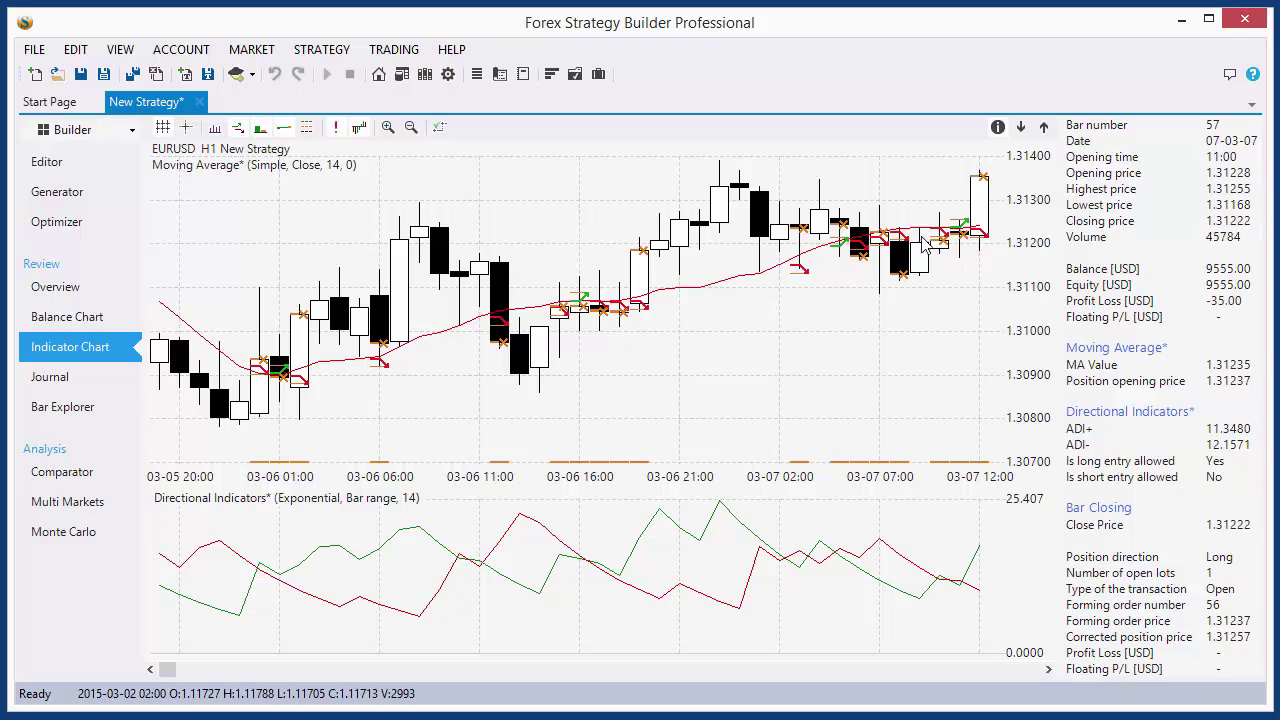
Step: Return to the editor, remove the Directional Indicators condition and try Bar Closing, Bar Opening and Bollinger Bands as the opening point of the position
{"action": "left_click", "coordinate": [50, 164]}
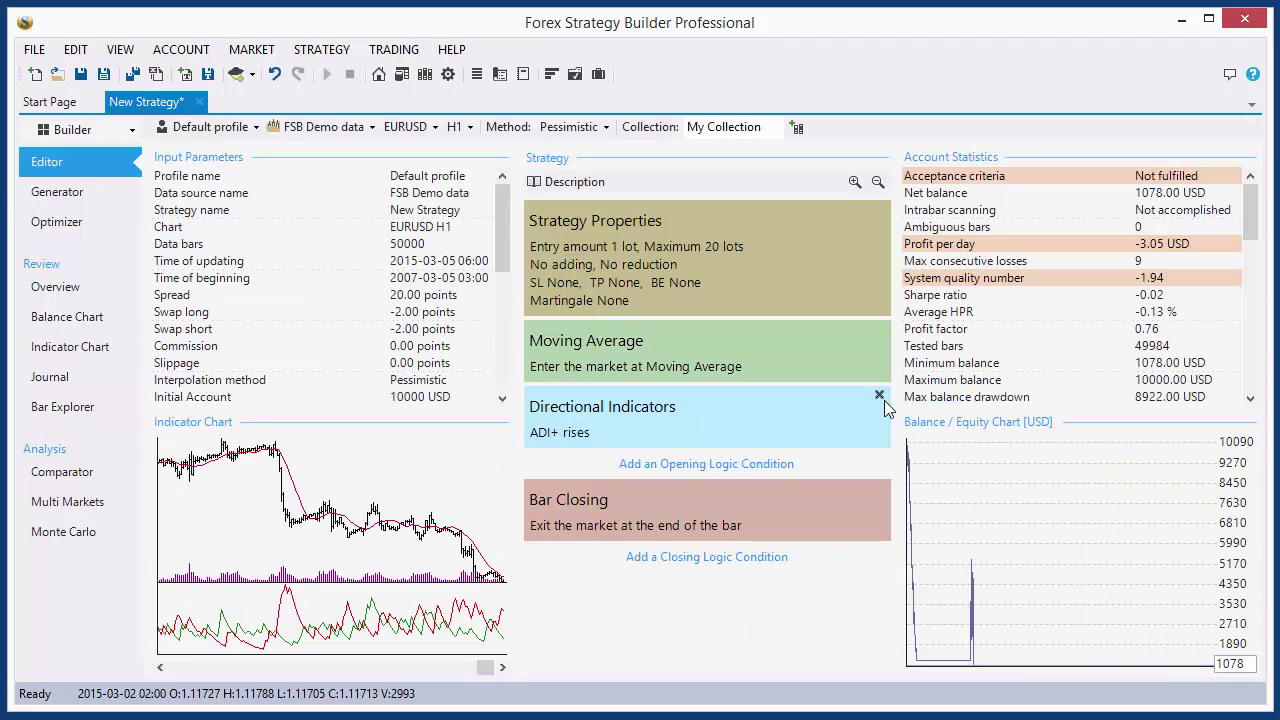
{"action": "left_click", "coordinate": [878, 397]}
{"action": "left_click", "coordinate": [593, 352]}
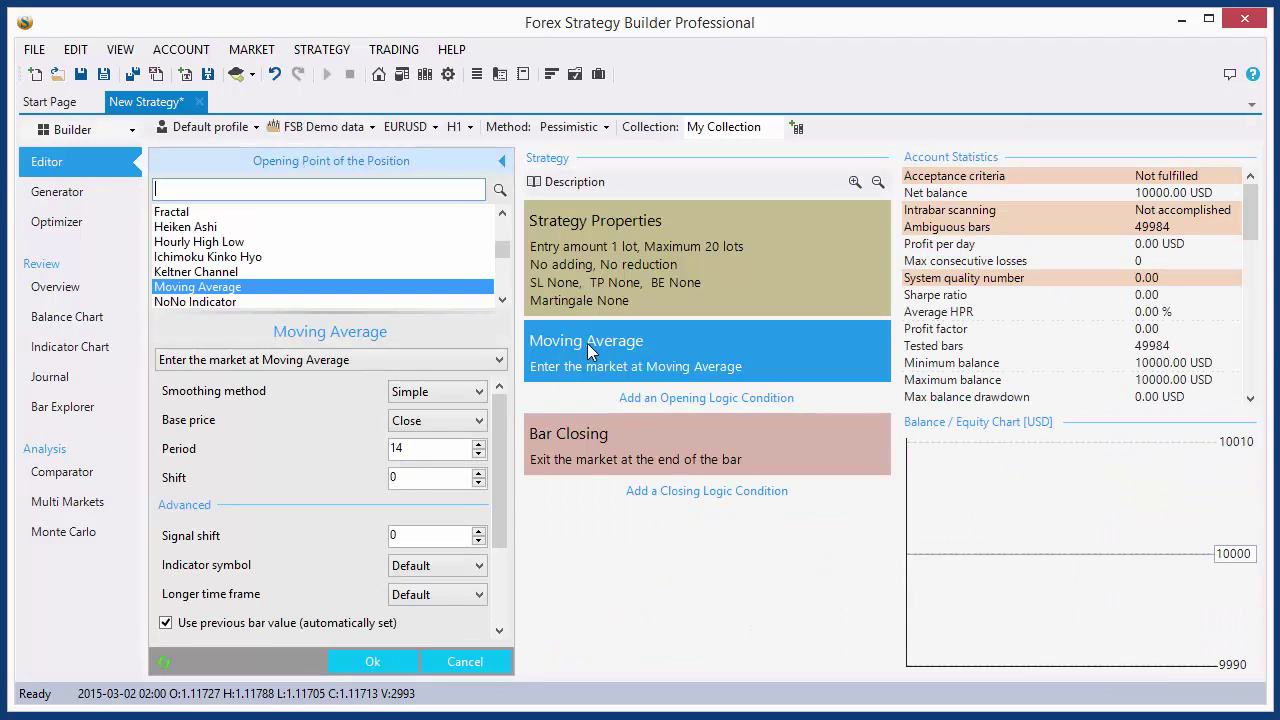
{"action": "left_click_drag", "start_coordinate": [503, 258], "coordinate": [513, 203]}
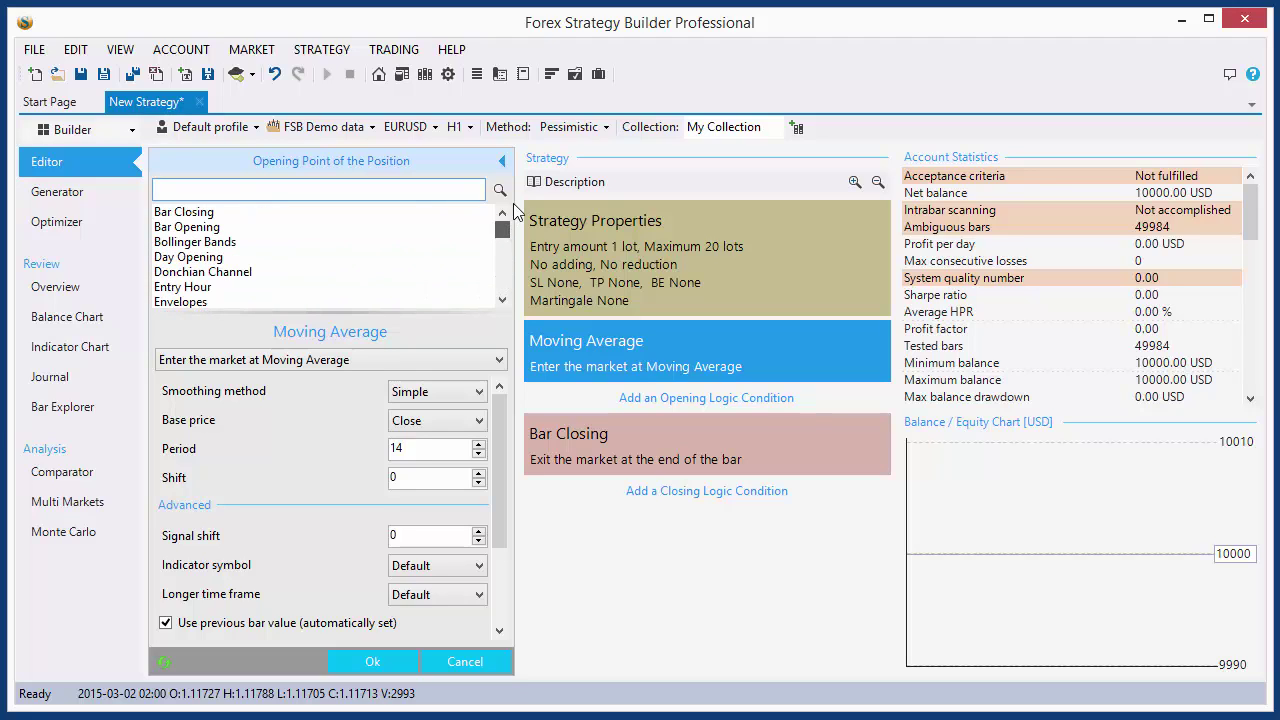
{"action": "left_click", "coordinate": [240, 213]}
{"action": "left_click", "coordinate": [228, 228]}
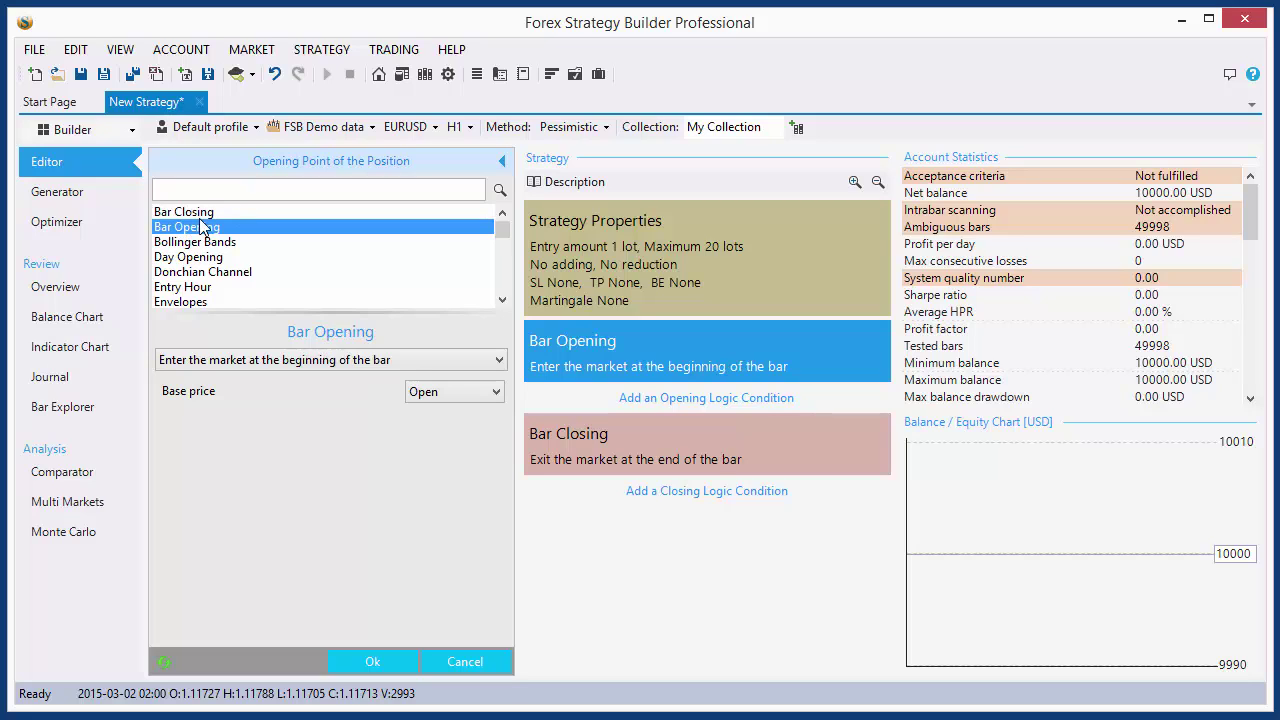
{"action": "key", "text": "Up"}
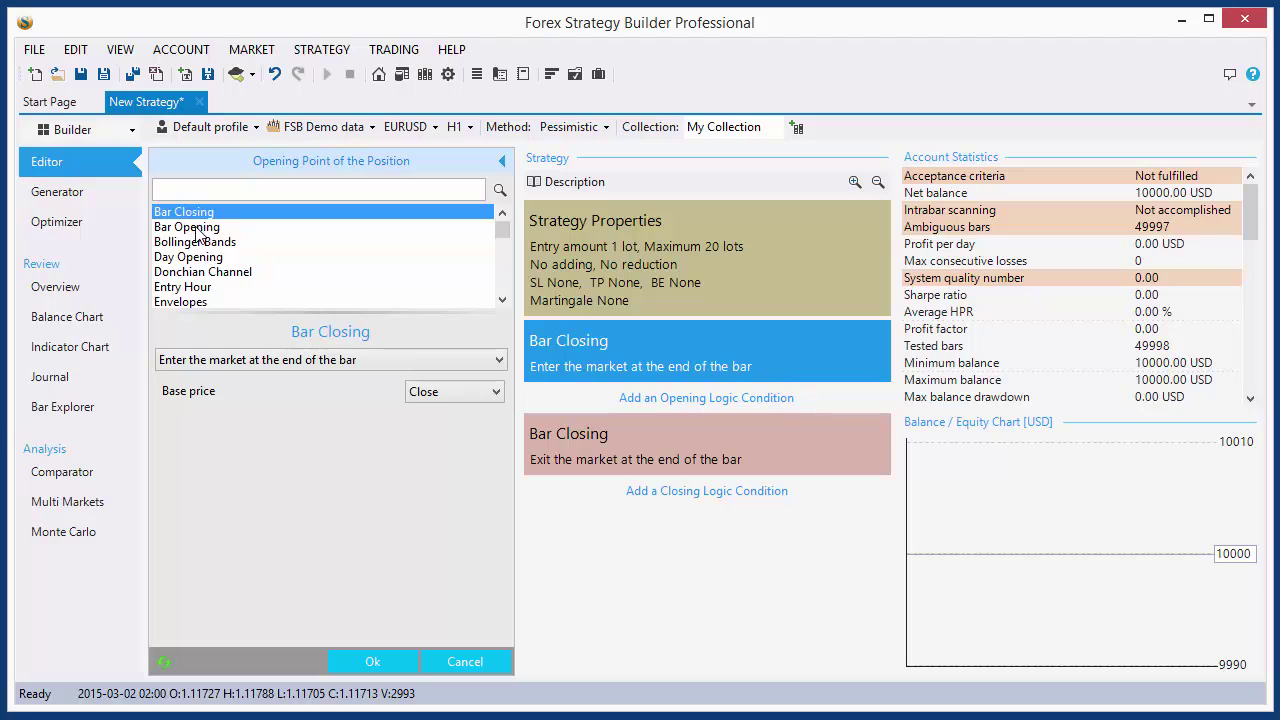
{"action": "key", "text": "Down"}
{"action": "left_click", "coordinate": [186, 244]}
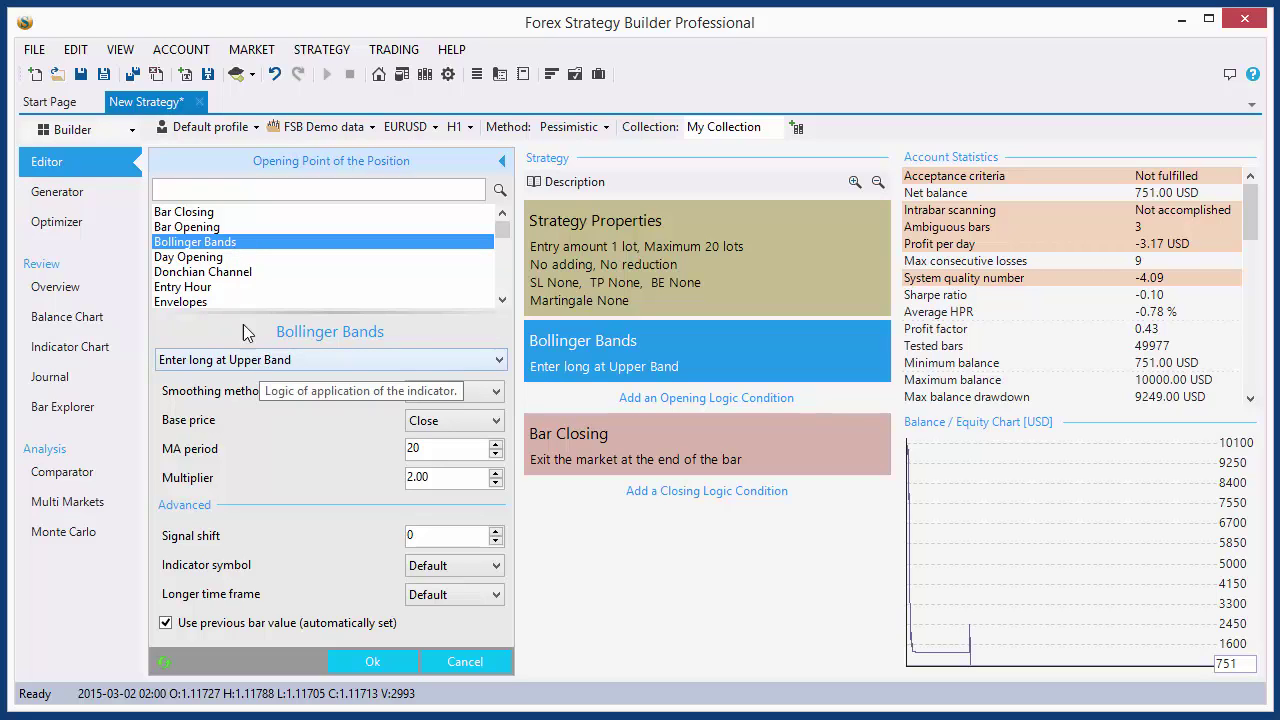
Step: Set the opening point of the position to Day Opening, entering the market at the beginning of the day
{"action": "left_click", "coordinate": [188, 272]}
{"action": "left_click", "coordinate": [200, 258]}
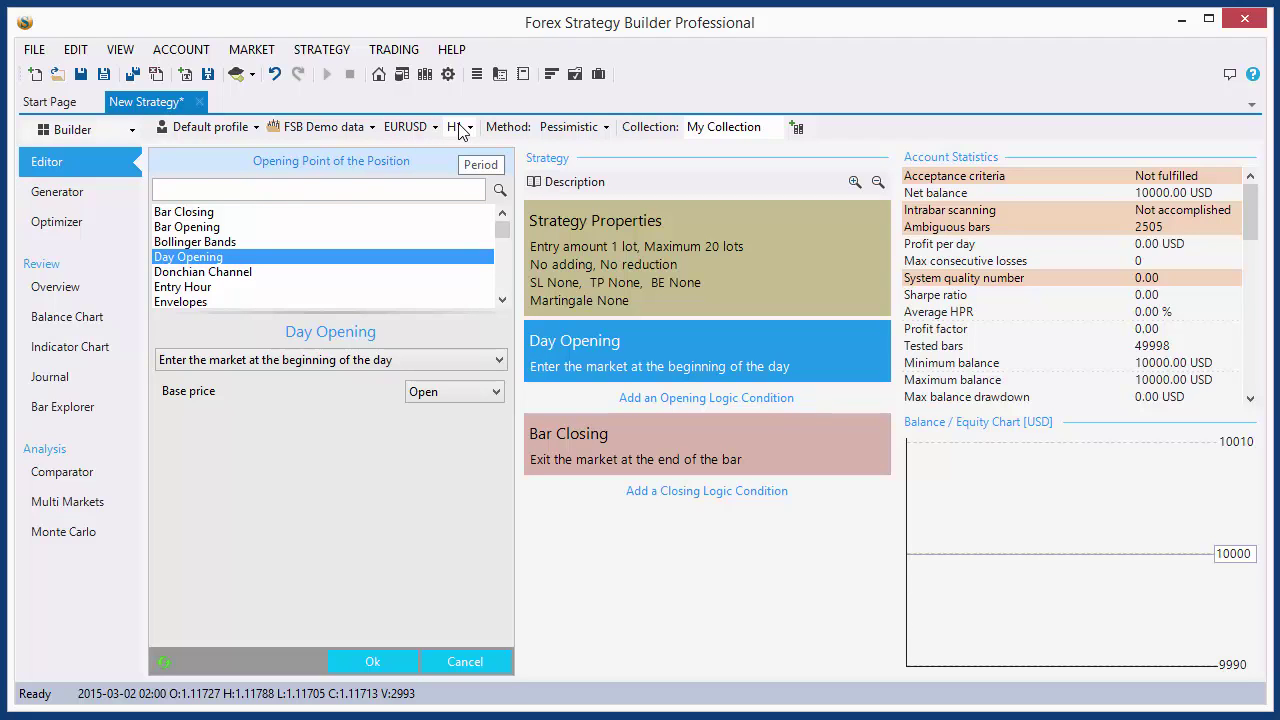
{"action": "left_click", "coordinate": [368, 663]}
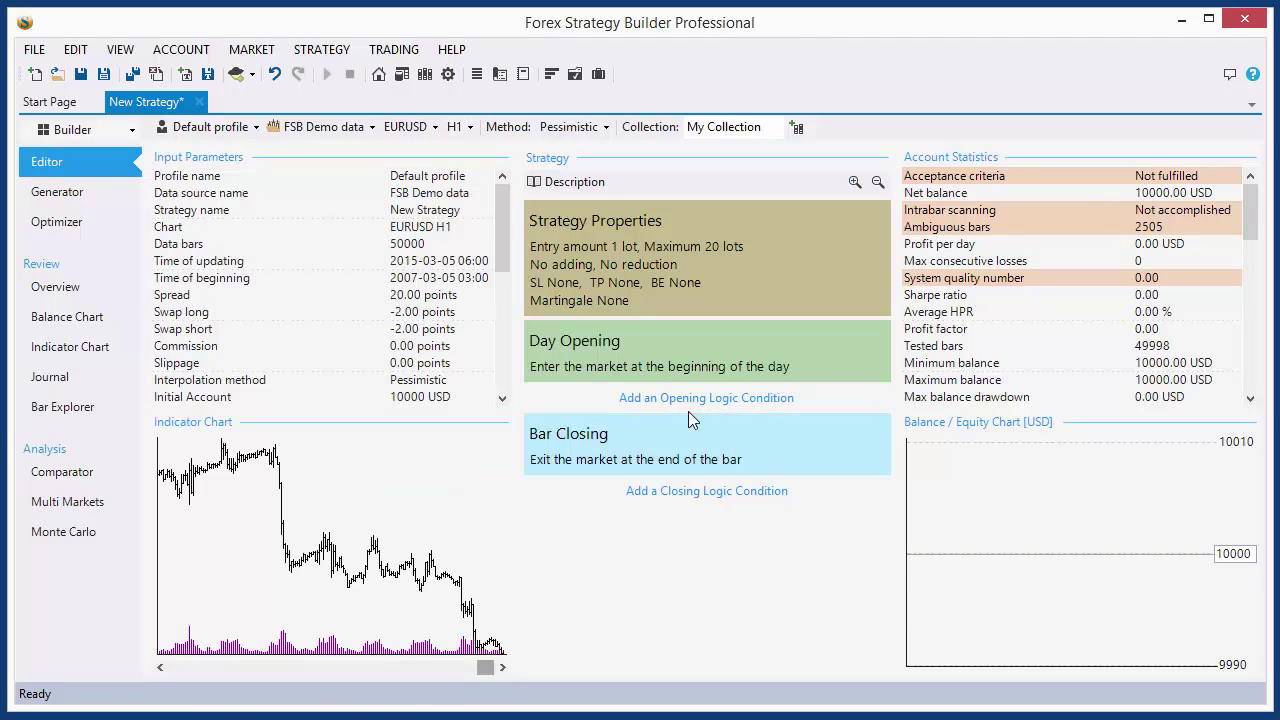
Step: Add an Awesome Oscillator opening logic condition with AO rises to the Day Opening entry
{"action": "left_click", "coordinate": [696, 398]}
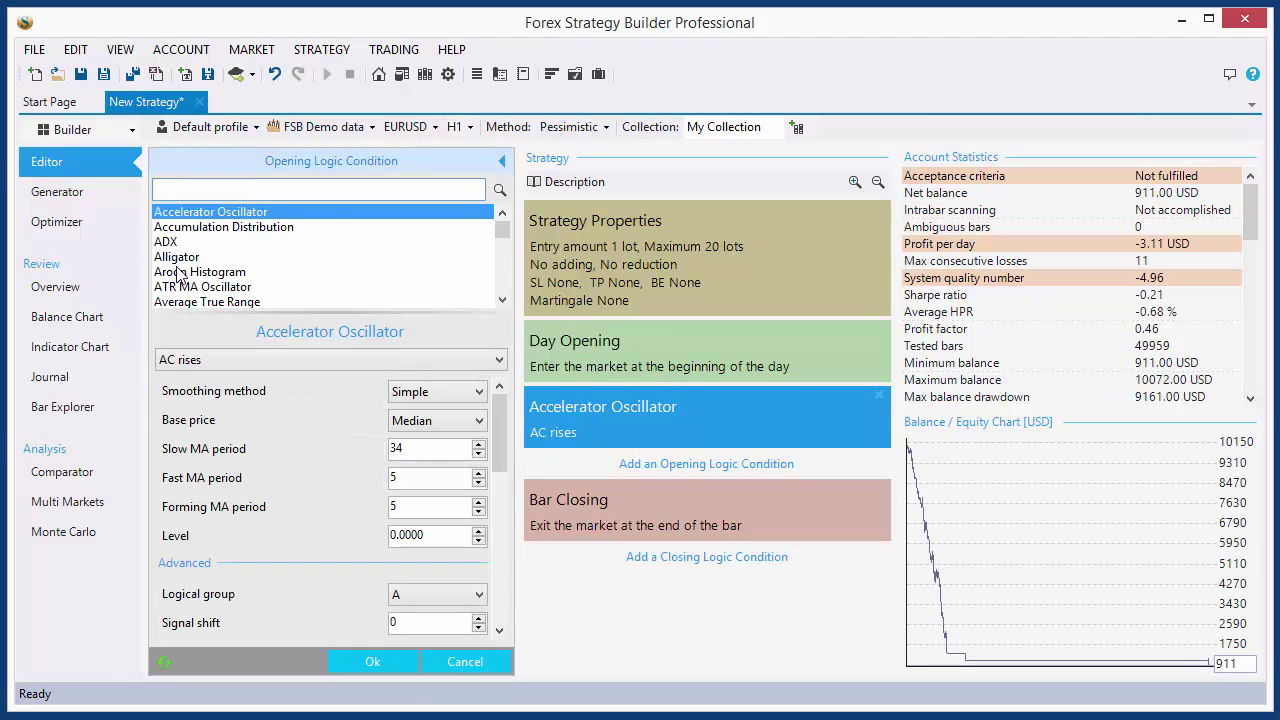
{"action": "left_click", "coordinate": [186, 288]}
{"action": "scroll", "coordinate": [305, 268], "scroll_direction": "down", "scroll_amount": 1}
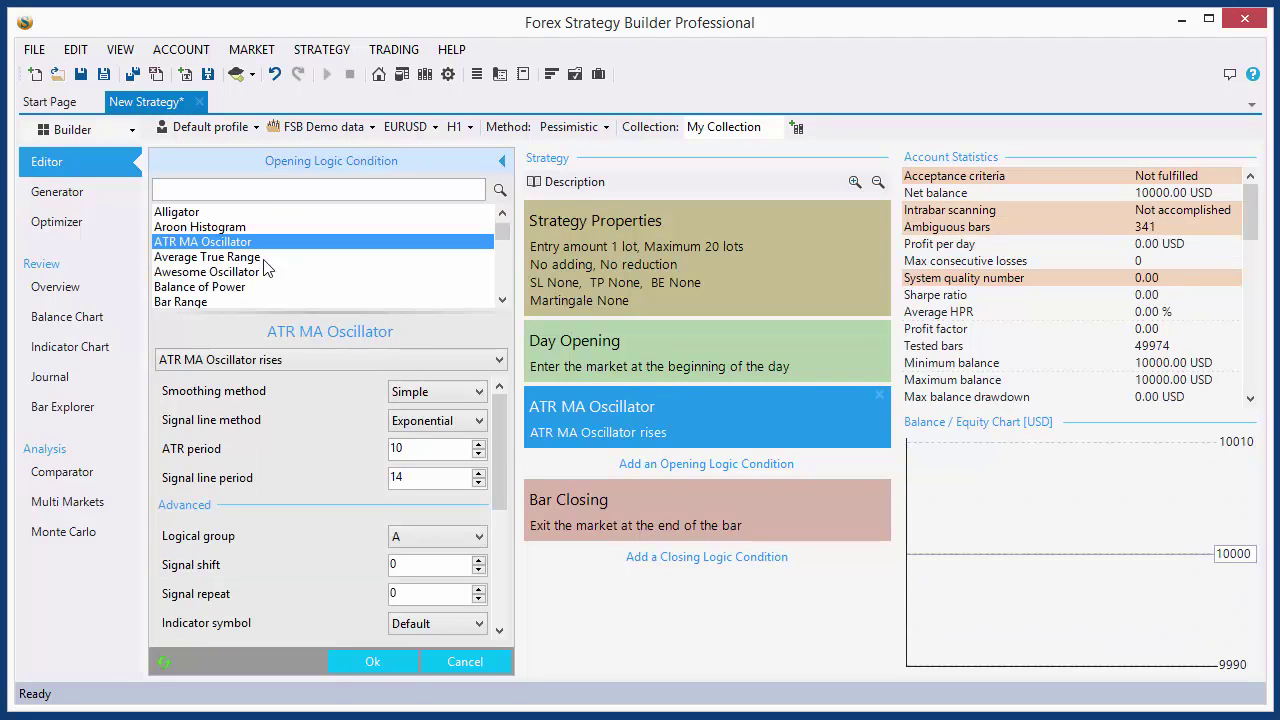
{"action": "left_click", "coordinate": [202, 287]}
{"action": "left_click", "coordinate": [202, 271]}
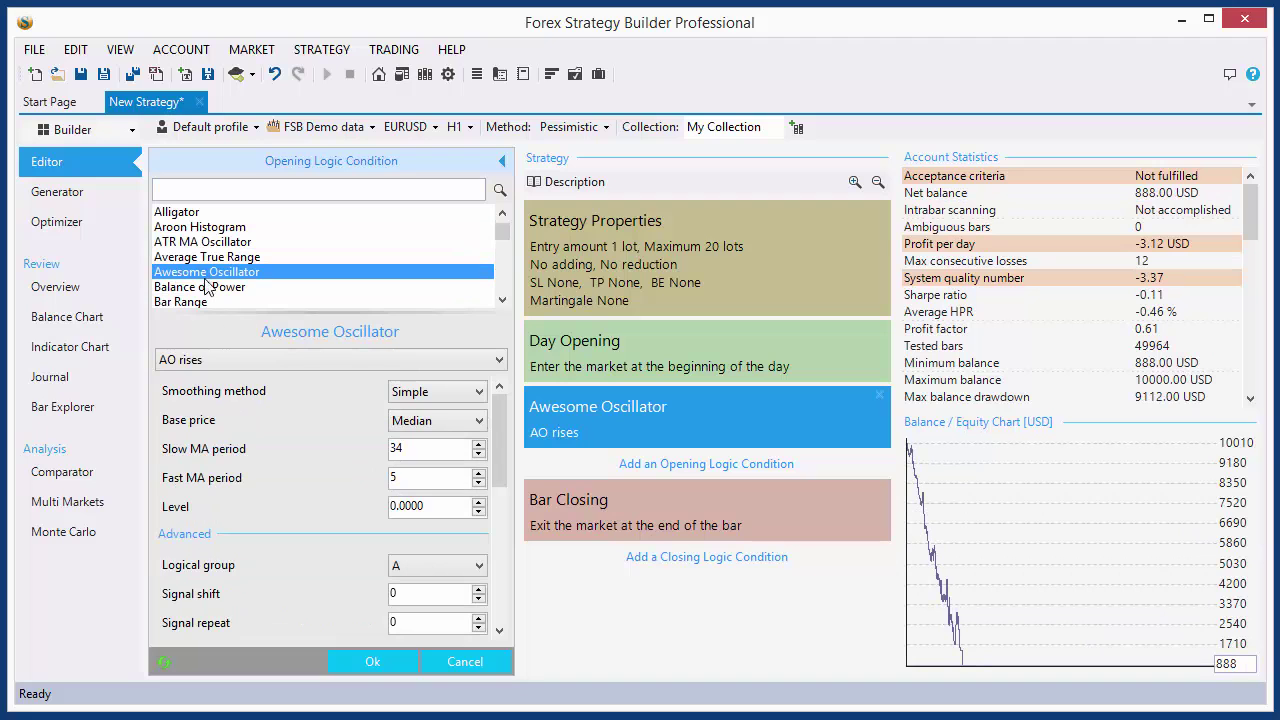
{"action": "left_click", "coordinate": [360, 665]}
Step: Examine the Day Opening entries against the Awesome Oscillator on the full indicator chart in early October 2007
{"action": "key", "text": "ctrl+i"}
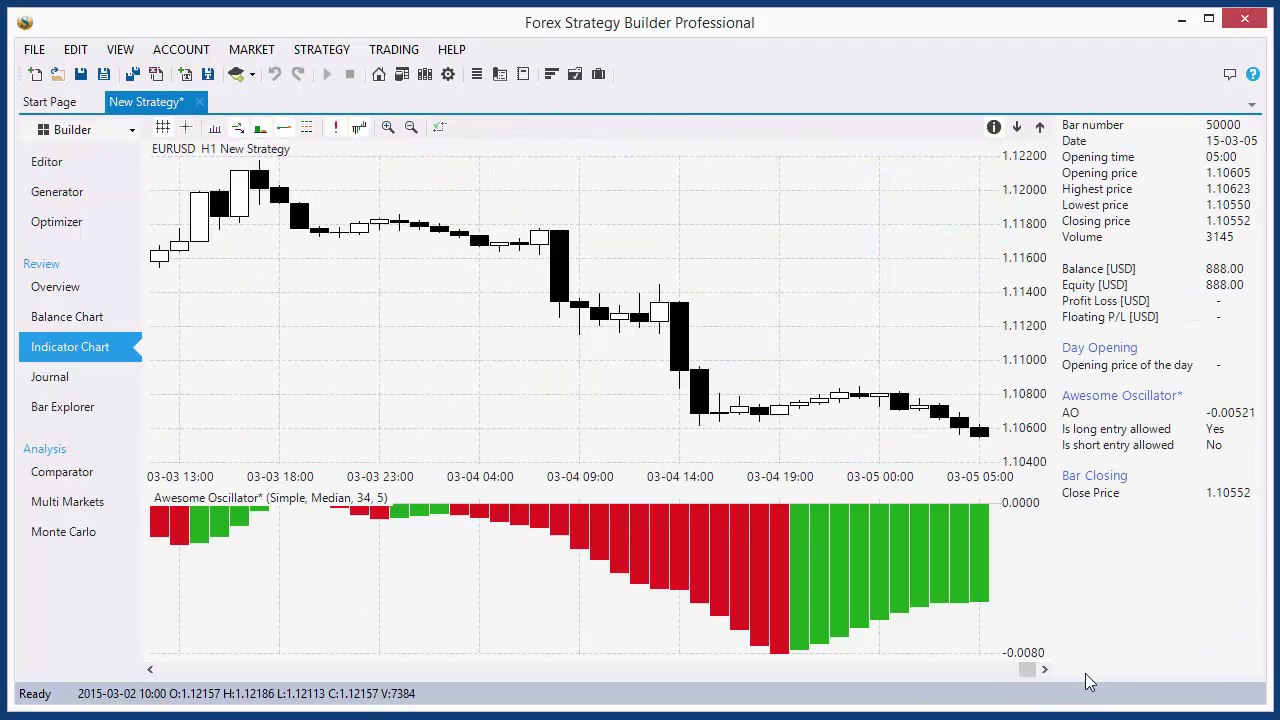
{"action": "left_click_drag", "start_coordinate": [1027, 669], "coordinate": [609, 669]}
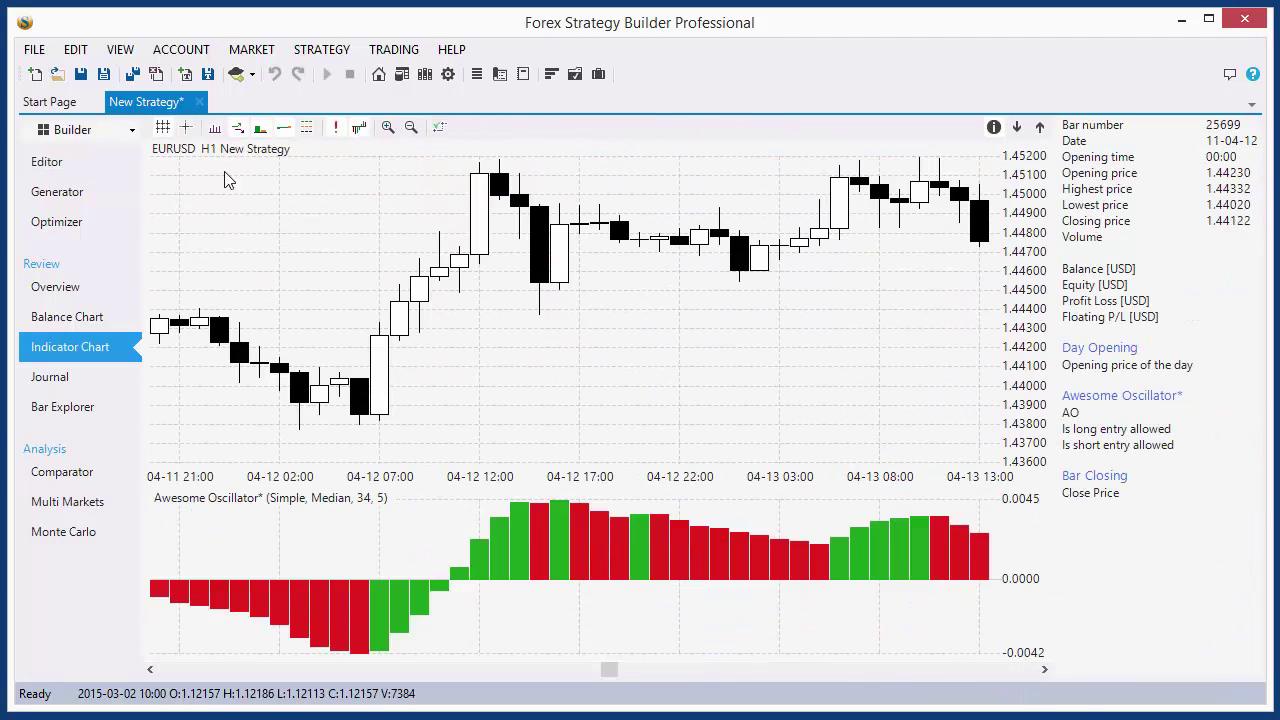
{"action": "scroll", "coordinate": [740, 628], "scroll_direction": "down", "scroll_amount": 15}
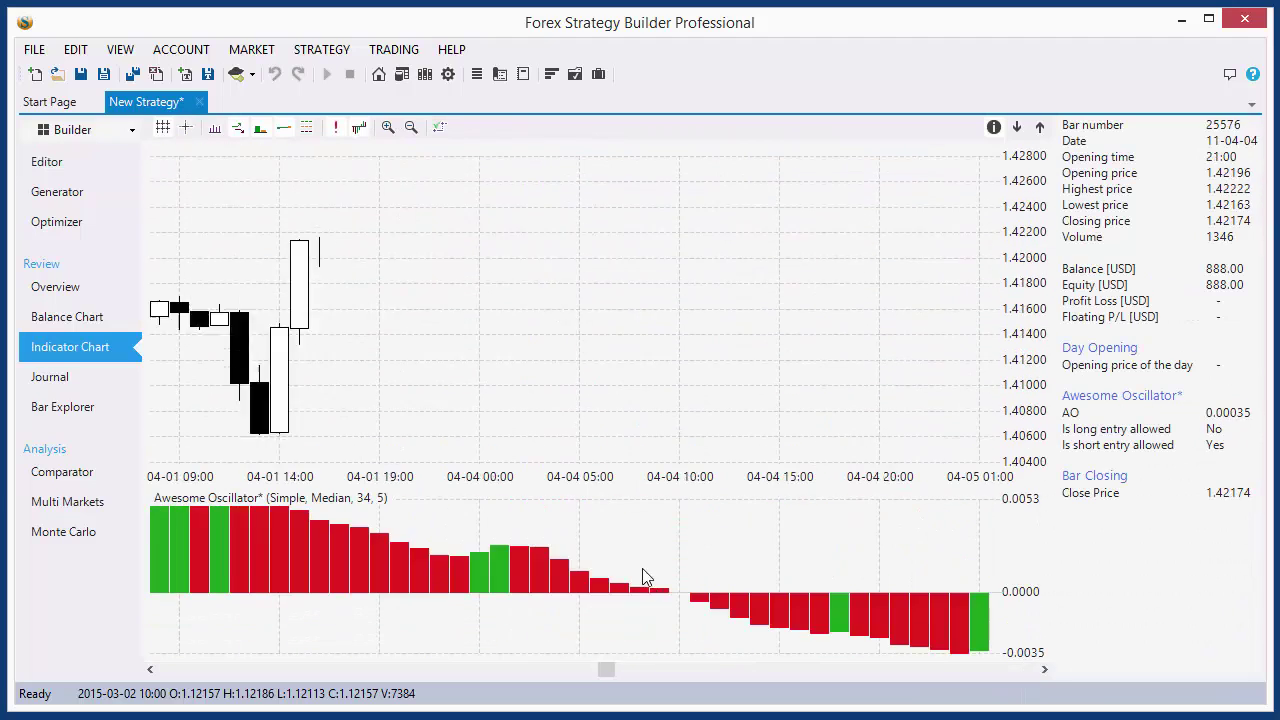
{"action": "left_click_drag", "start_coordinate": [604, 669], "coordinate": [229, 669]}
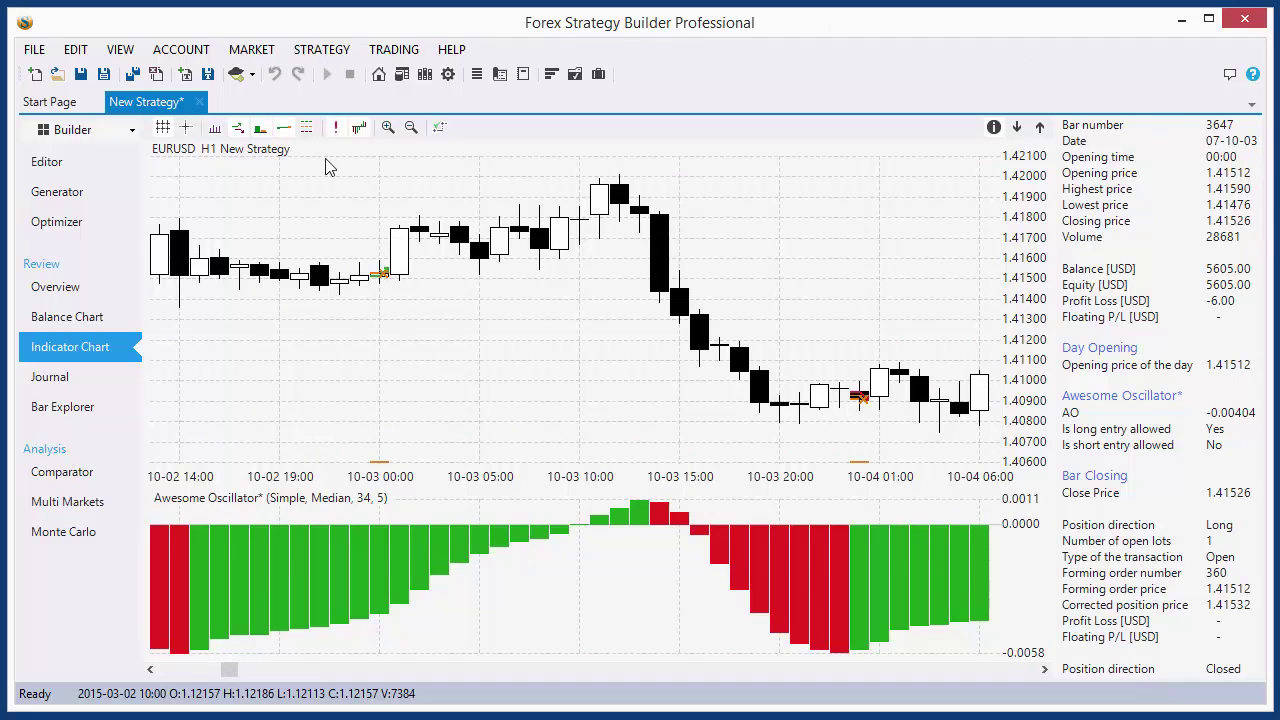
Step: Switch the strategy's data period to D1 and examine the Day Opening entries on the full indicator chart in April and May 2007
{"action": "left_click", "coordinate": [75, 162]}
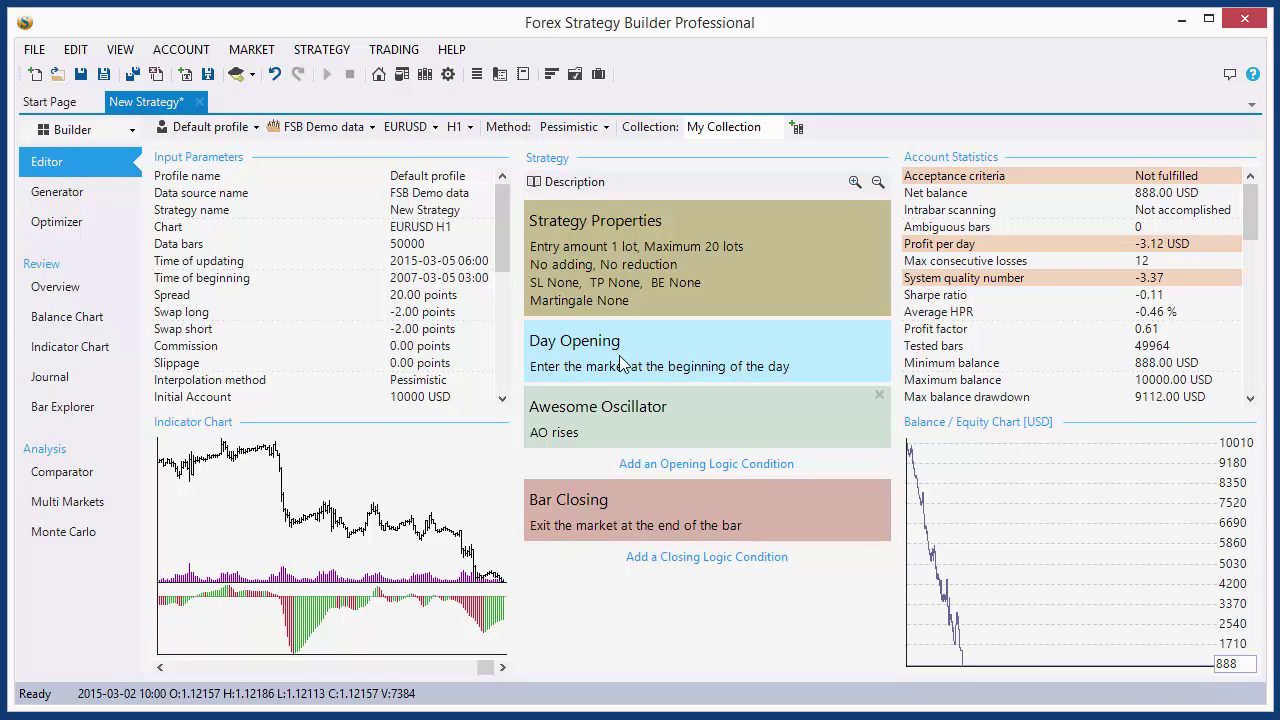
{"action": "mouse_move", "coordinate": [620, 362]}
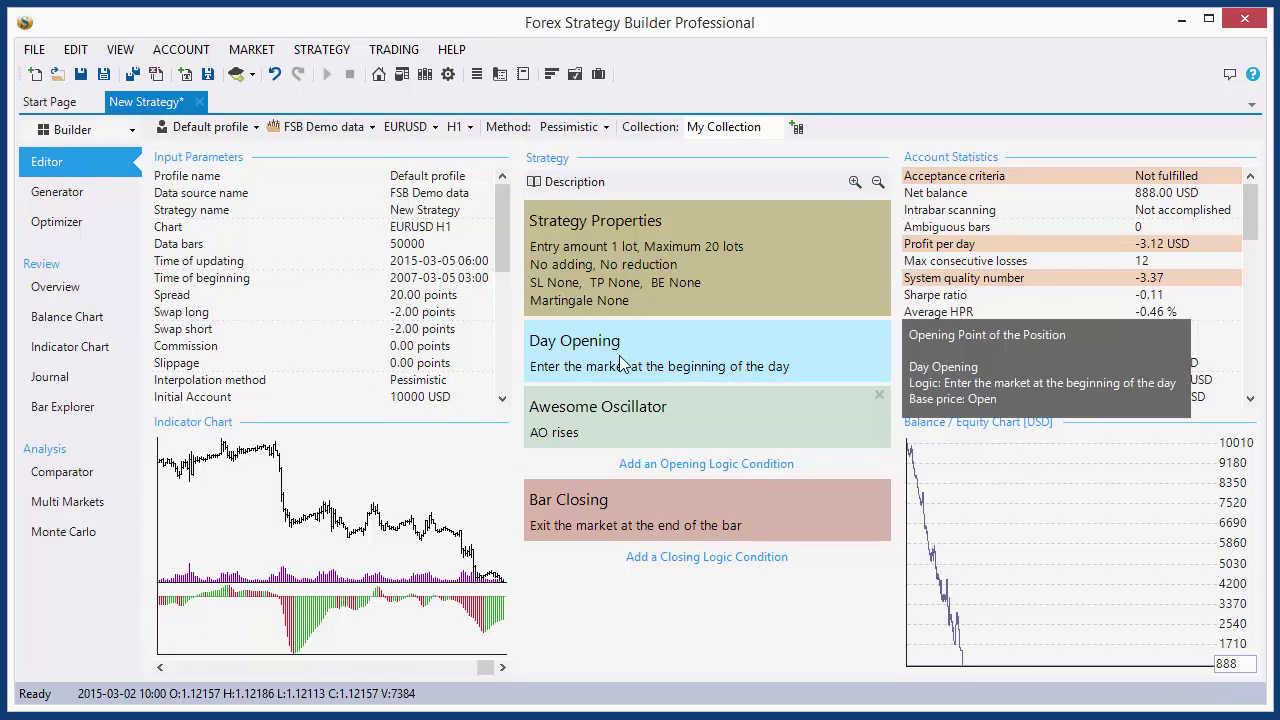
{"action": "left_click", "coordinate": [460, 127]}
{"action": "left_click", "coordinate": [502, 284]}
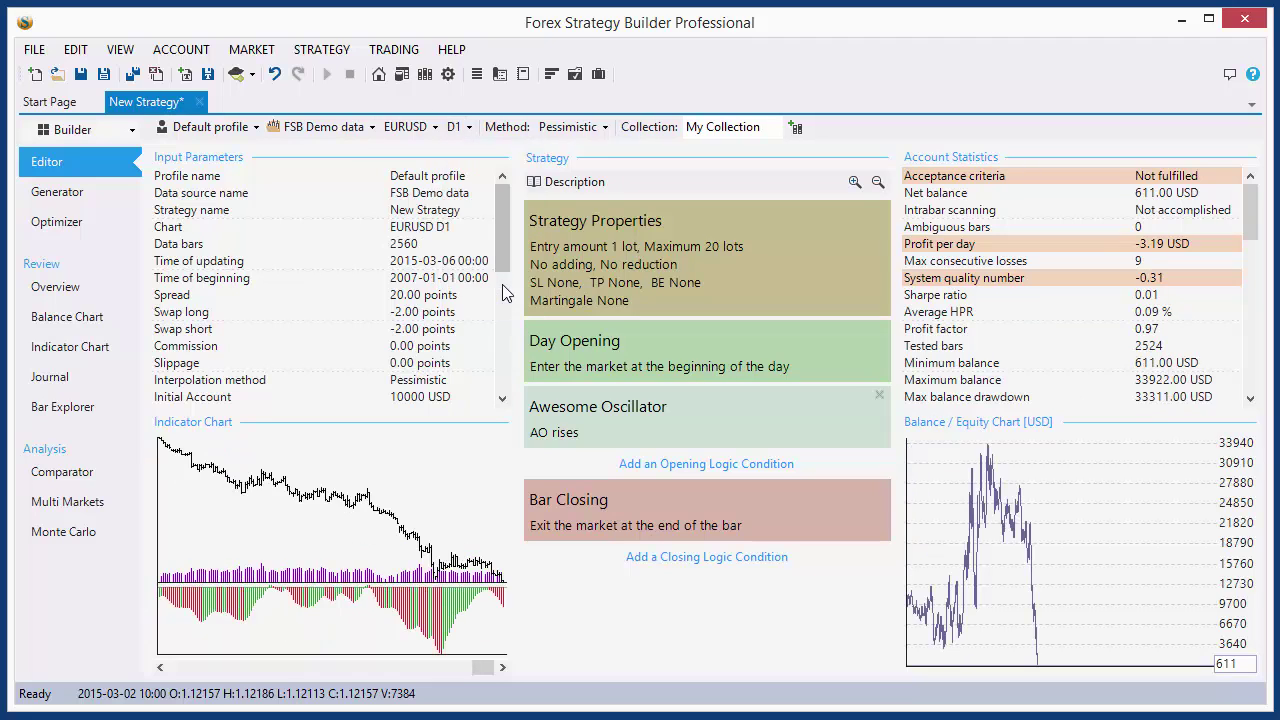
{"action": "left_click", "coordinate": [330, 467]}
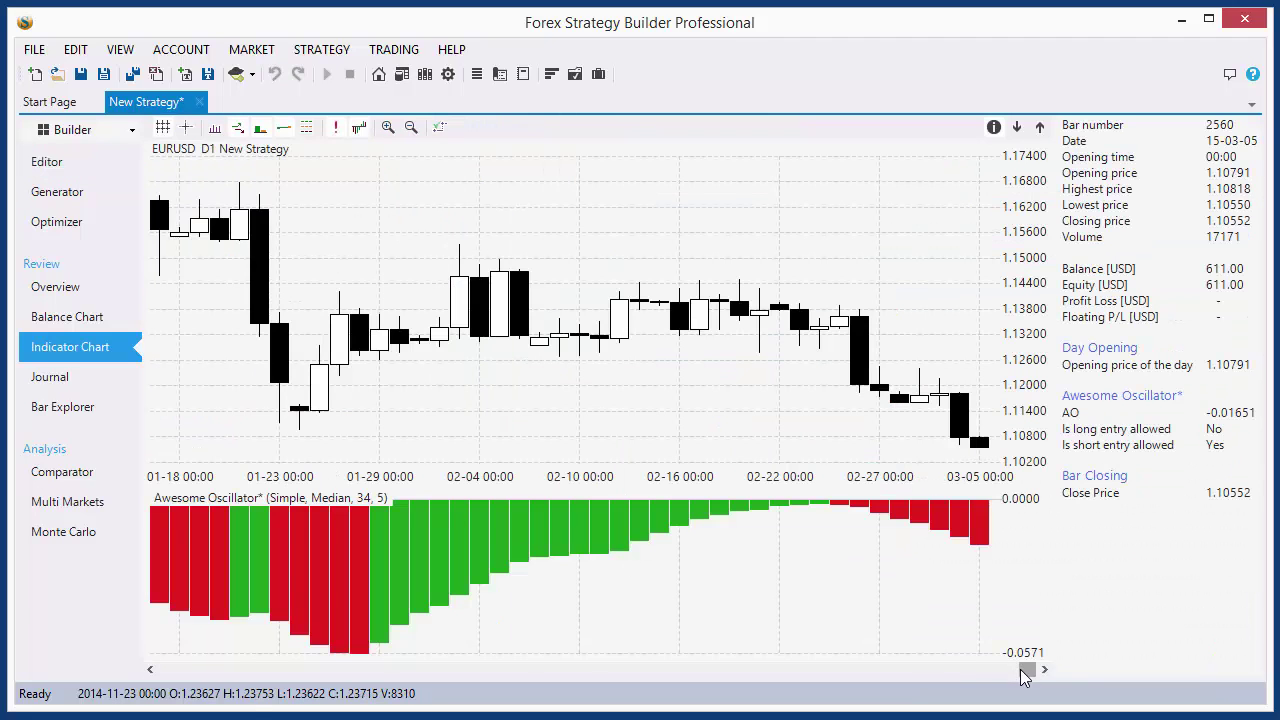
{"action": "left_click_drag", "start_coordinate": [1024, 669], "coordinate": [180, 618]}
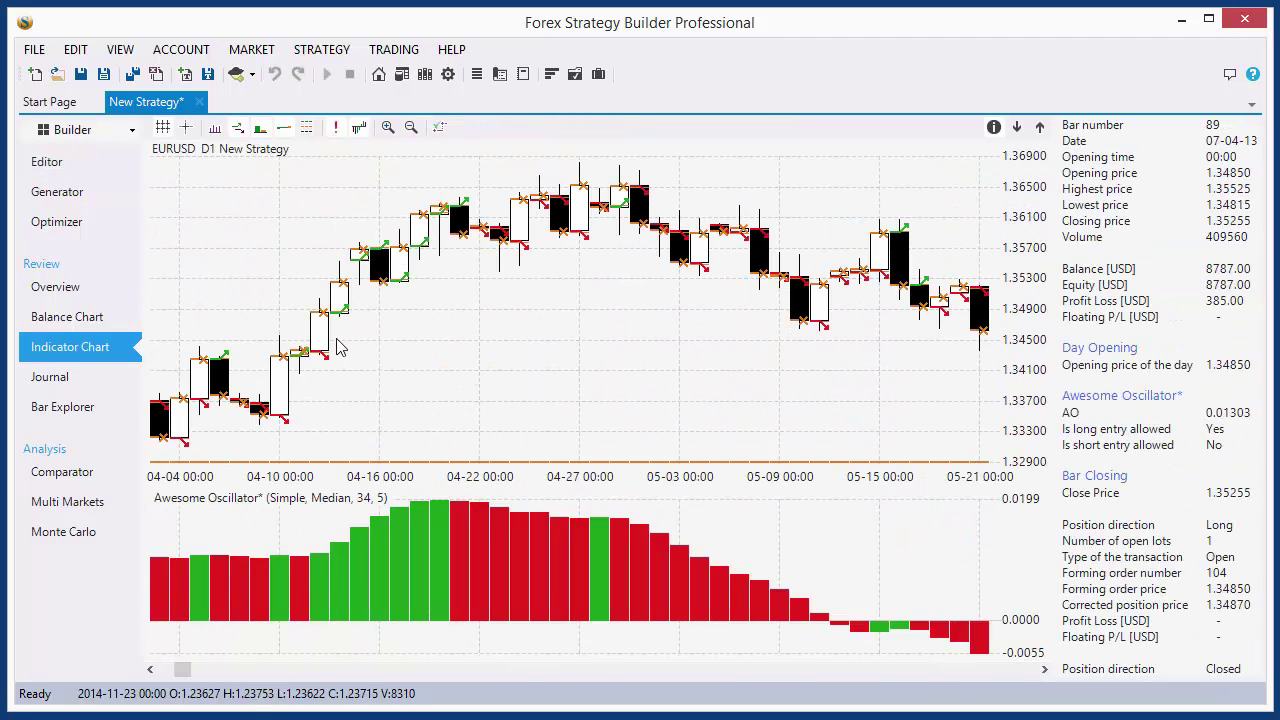
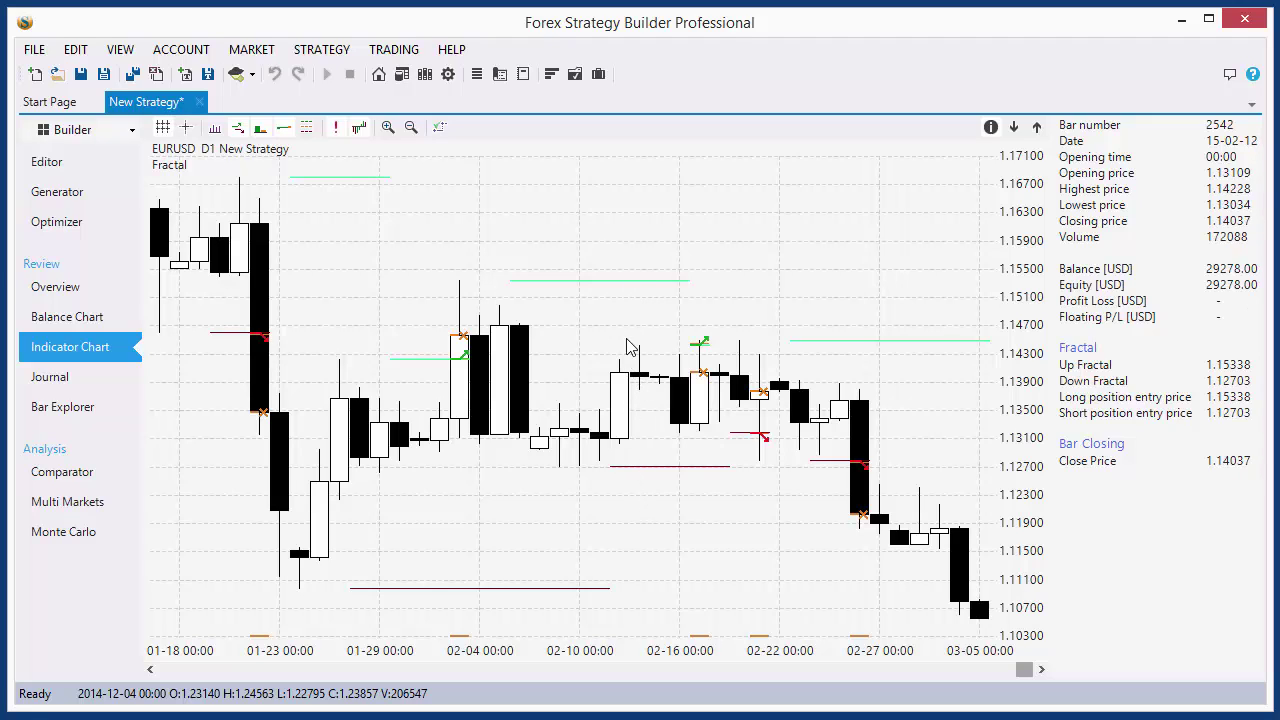
Step: Examine the Fractal entries at the up and down fractal levels on the daily indicator chart from February 2015 back to March 2014
{"action": "scroll", "coordinate": [659, 535], "scroll_direction": "up", "scroll_amount": 10}
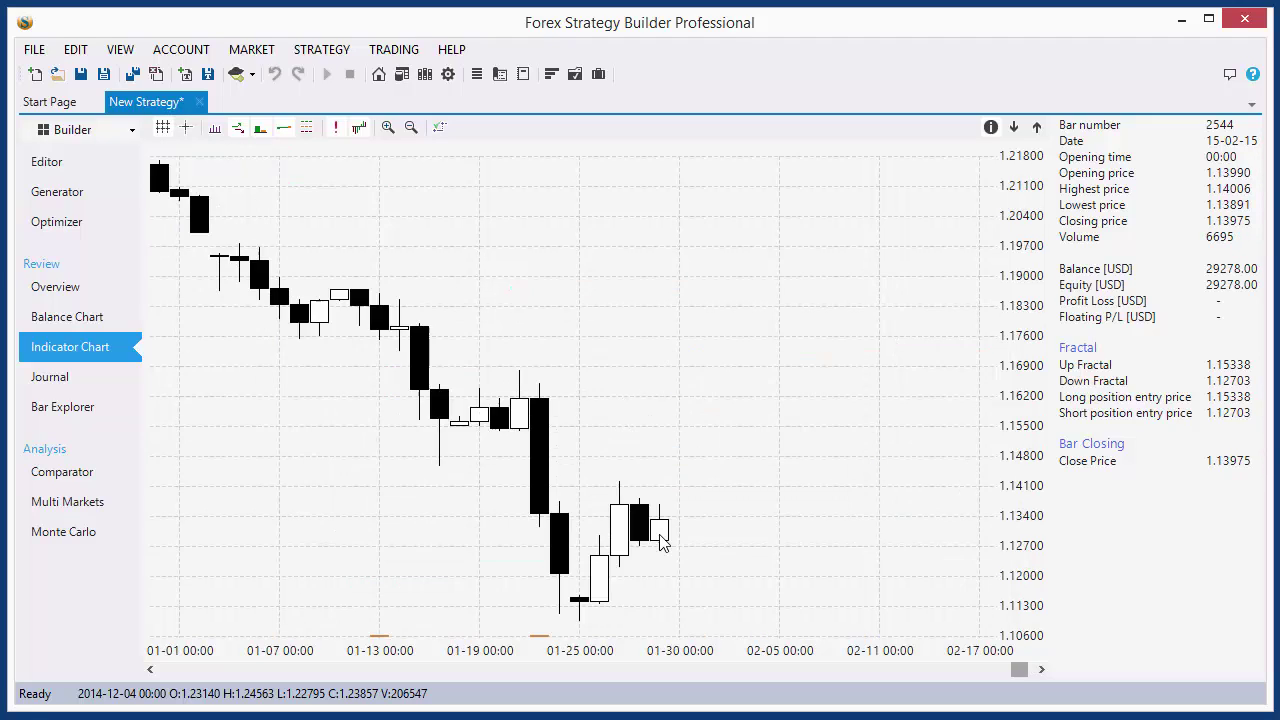
{"action": "scroll", "coordinate": [659, 540], "scroll_direction": "up", "scroll_amount": 15}
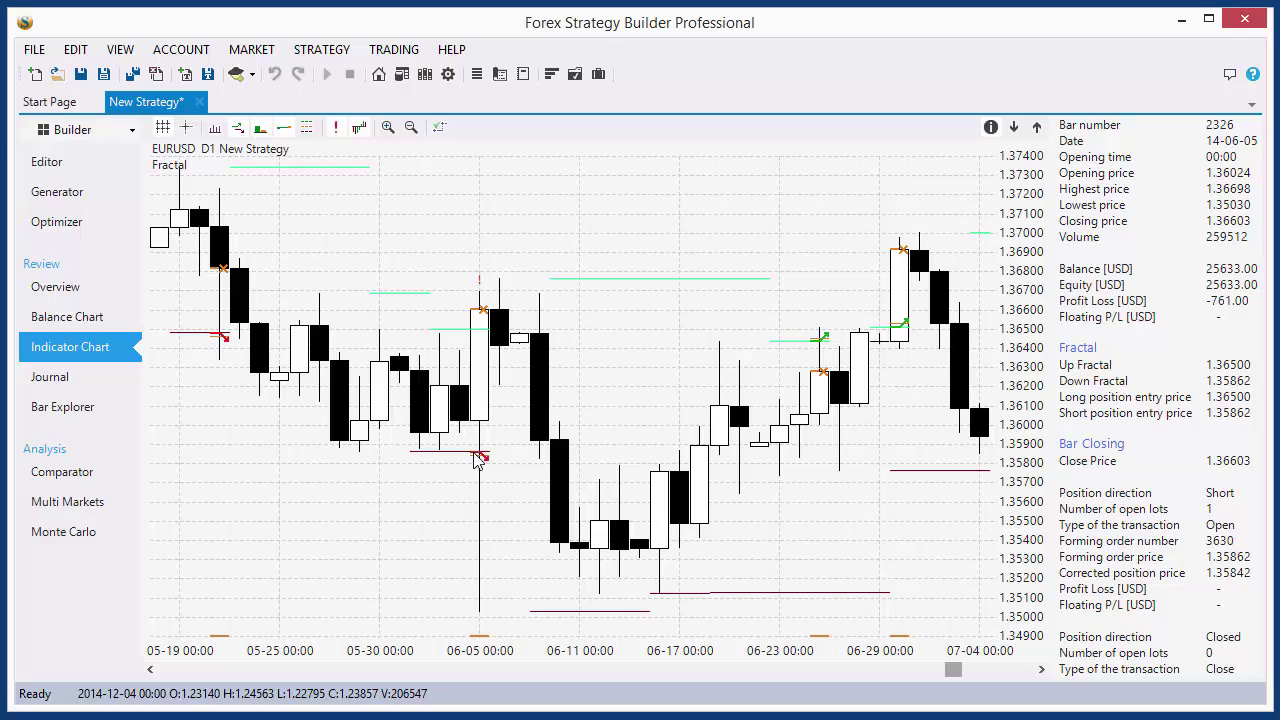
{"action": "scroll", "coordinate": [480, 445], "scroll_direction": "up", "scroll_amount": 3}
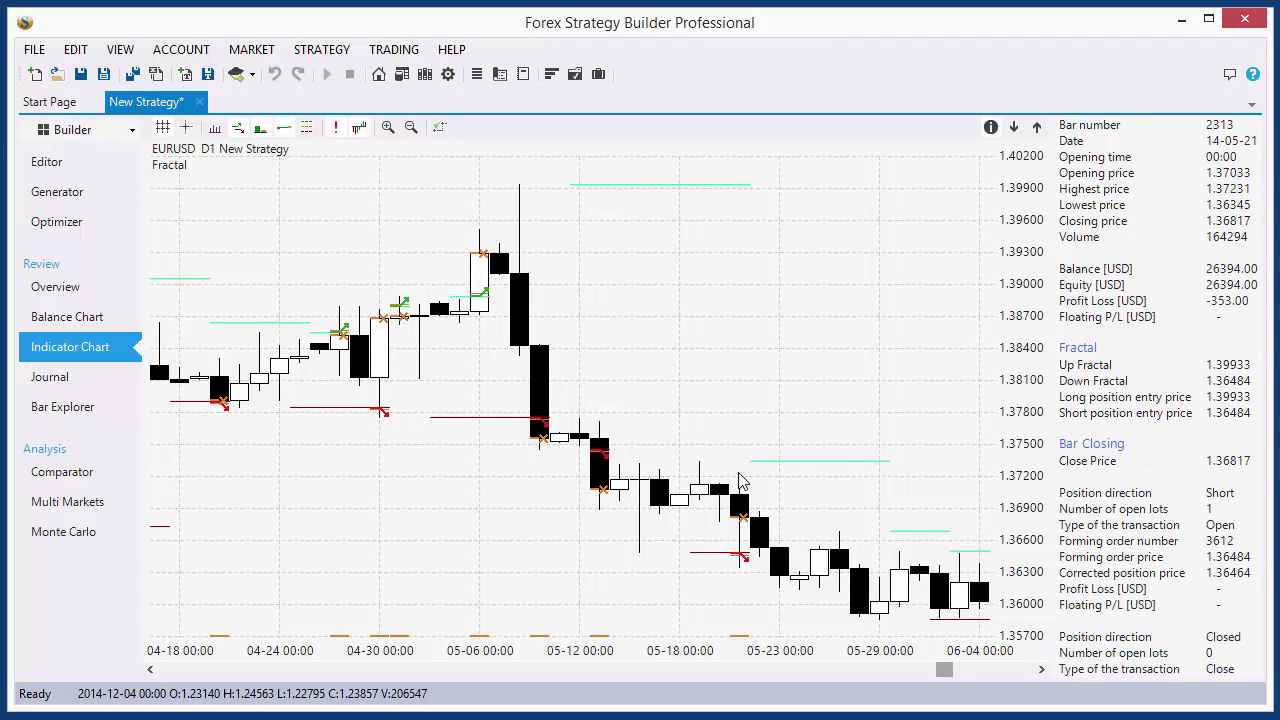
{"action": "scroll", "coordinate": [740, 481], "scroll_direction": "up", "scroll_amount": 5}
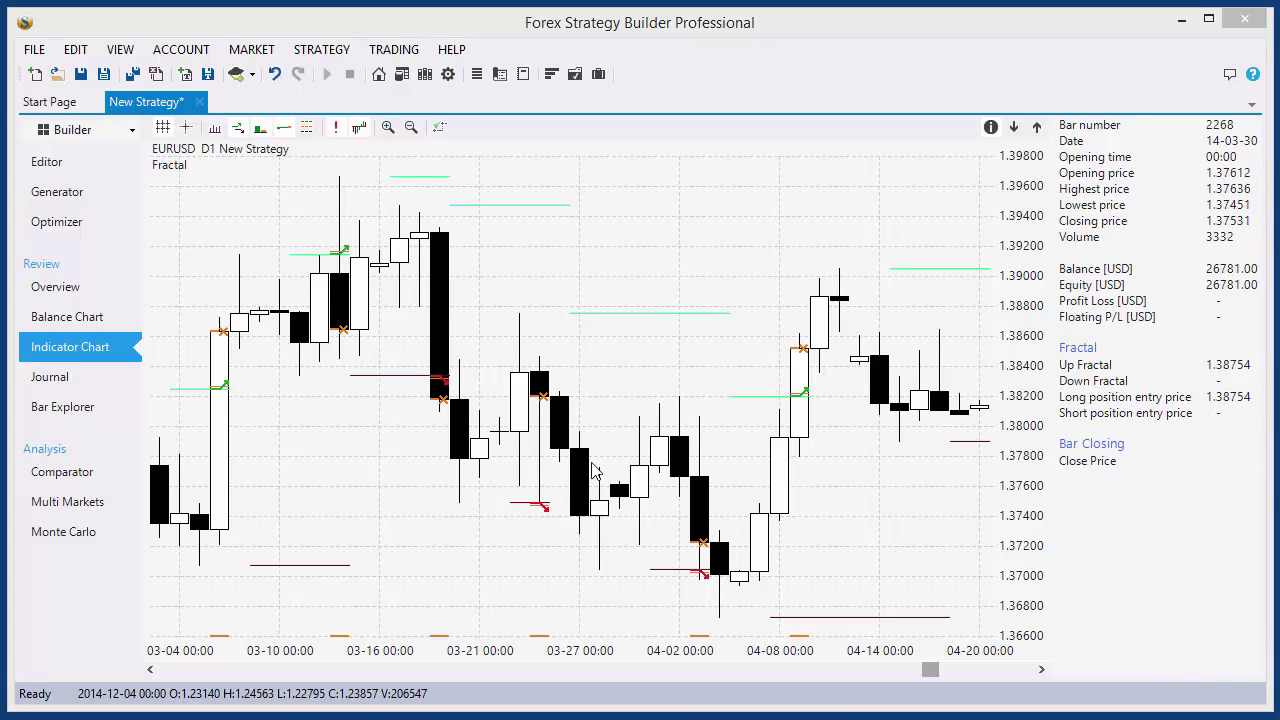
Step: Return to the editor, try Moving Average and Bollinger Bands as the opening point in place of Fractal, and discard the change
{"action": "left_click", "coordinate": [42, 160]}
{"action": "left_click", "coordinate": [609, 341]}
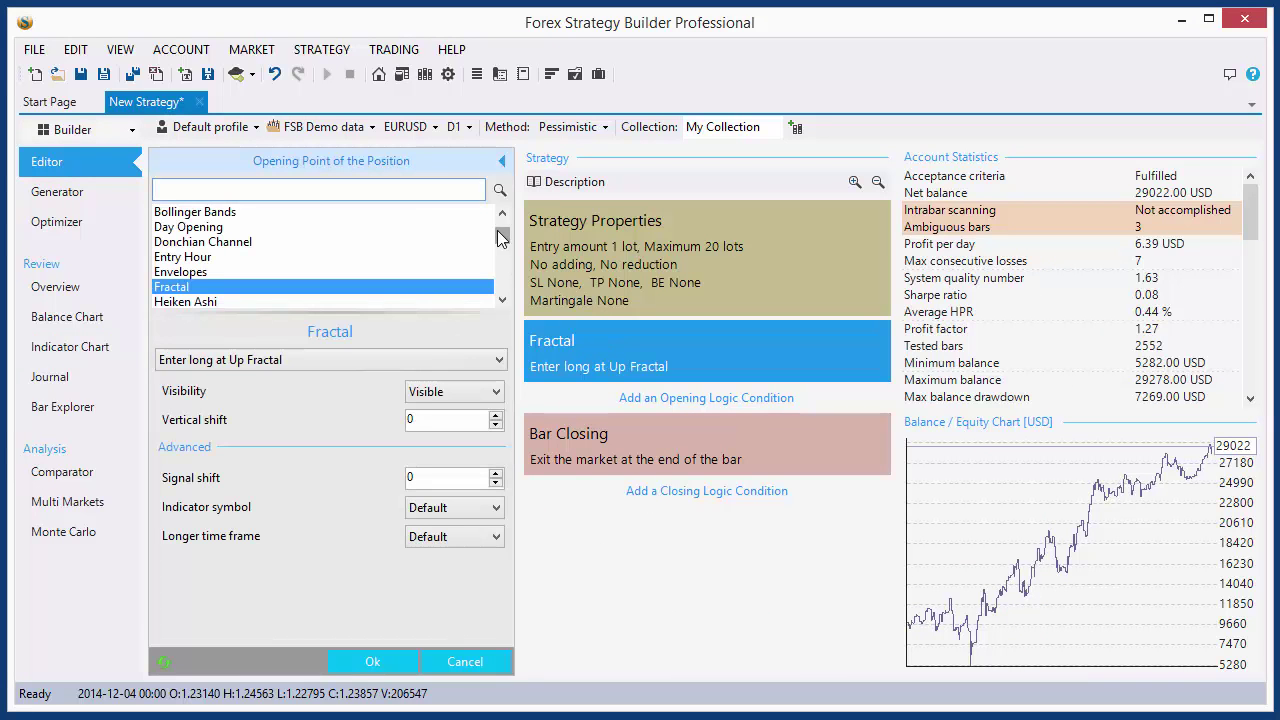
{"action": "scroll", "coordinate": [497, 241], "scroll_direction": "down", "scroll_amount": 1}
{"action": "scroll", "coordinate": [502, 234], "scroll_direction": "up", "scroll_amount": 2}
{"action": "scroll", "coordinate": [502, 234], "scroll_direction": "up", "scroll_amount": 1}
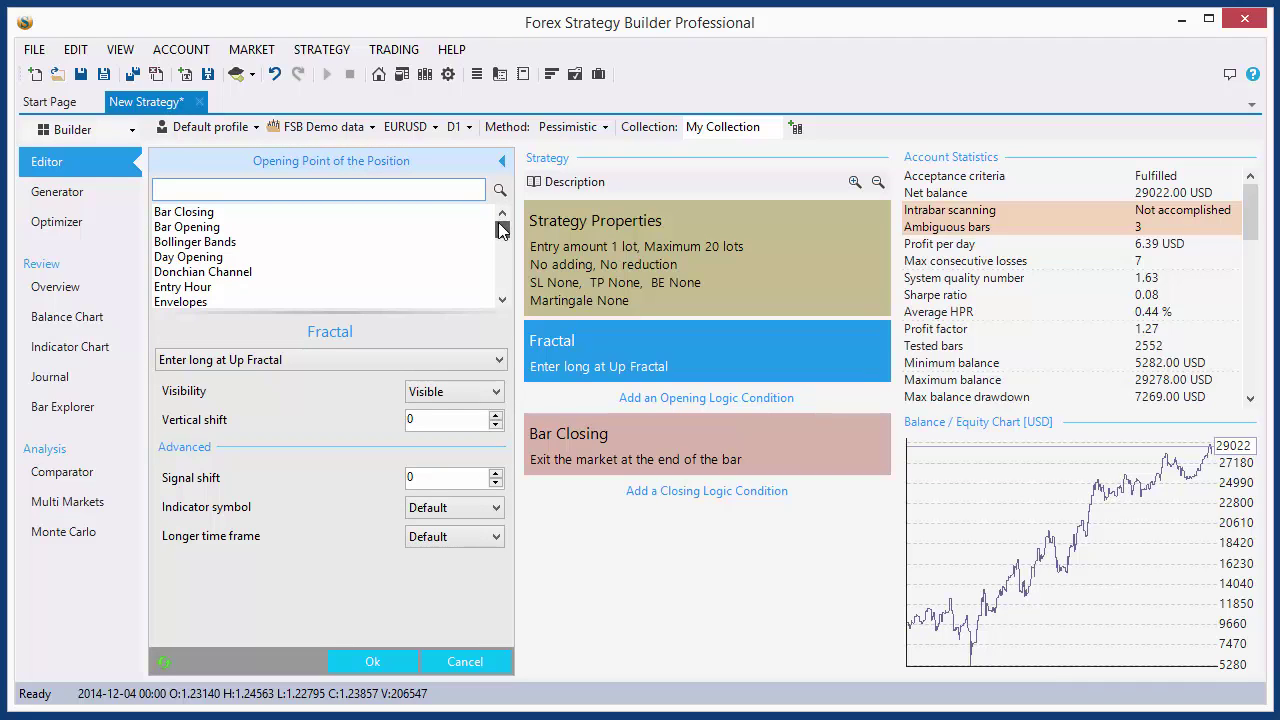
{"action": "scroll", "coordinate": [500, 238], "scroll_direction": "down", "scroll_amount": 3}
{"action": "mouse_move", "coordinate": [500, 238]}
{"action": "left_mouse_down"}
{"action": "mouse_move", "coordinate": [495, 272]}
{"action": "mouse_move", "coordinate": [497, 258]}
{"action": "left_mouse_up"}
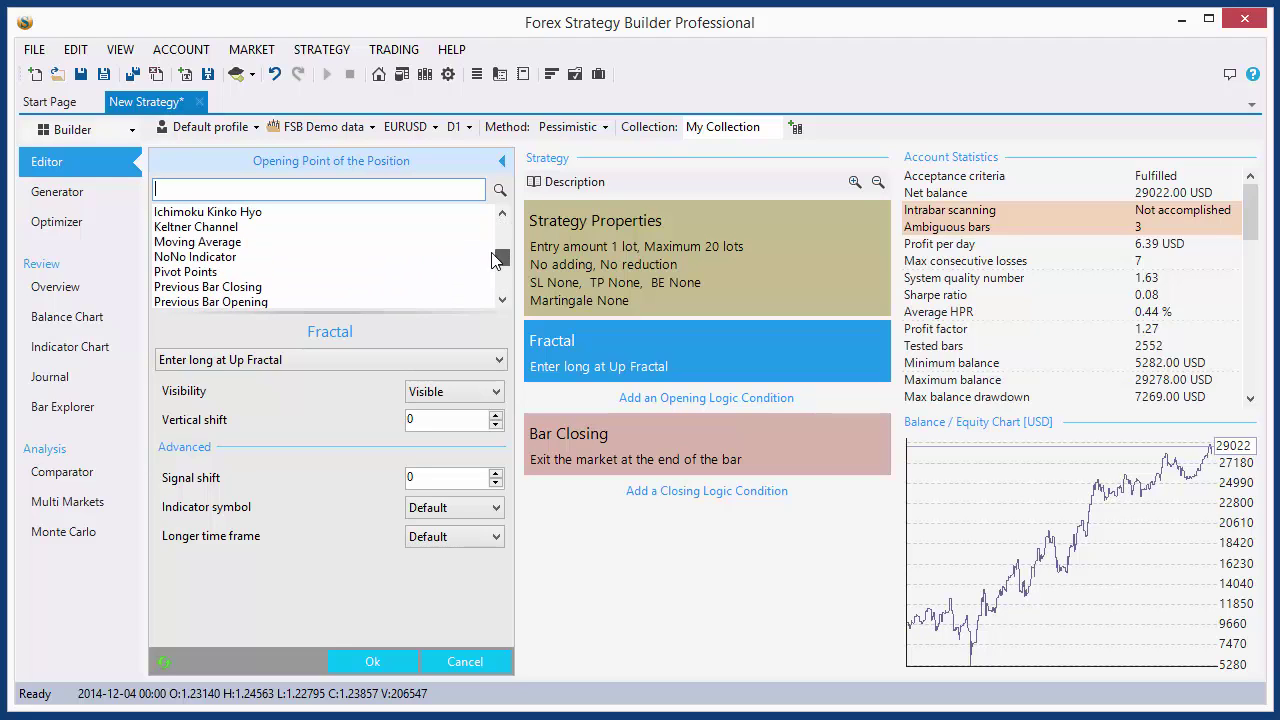
{"action": "left_click", "coordinate": [198, 242]}
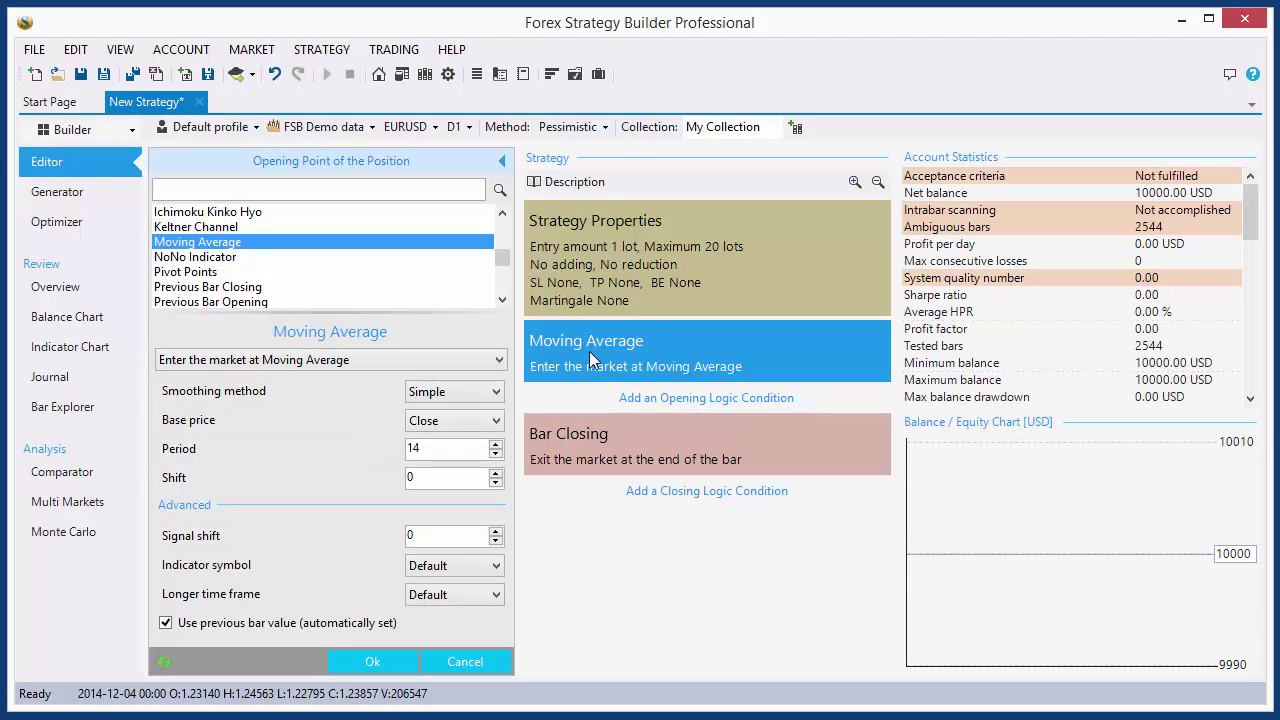
{"action": "left_click_drag", "start_coordinate": [505, 256], "coordinate": [507, 240]}
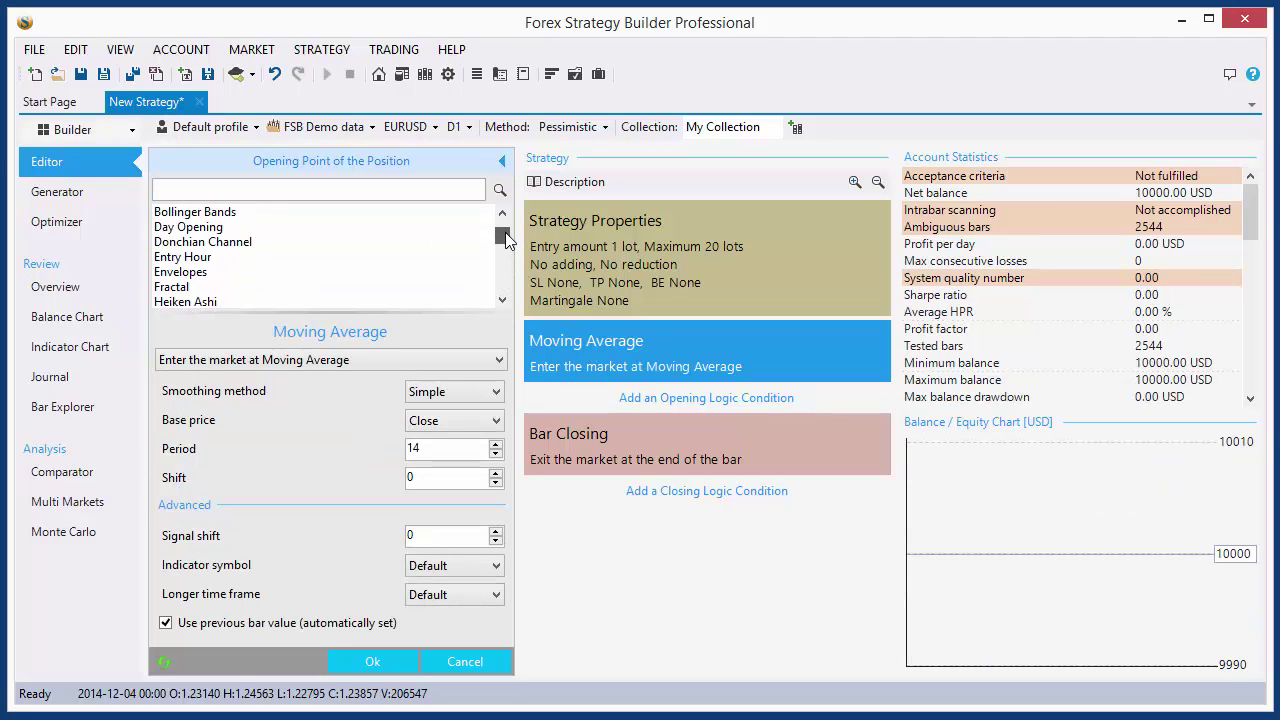
{"action": "left_click", "coordinate": [228, 213]}
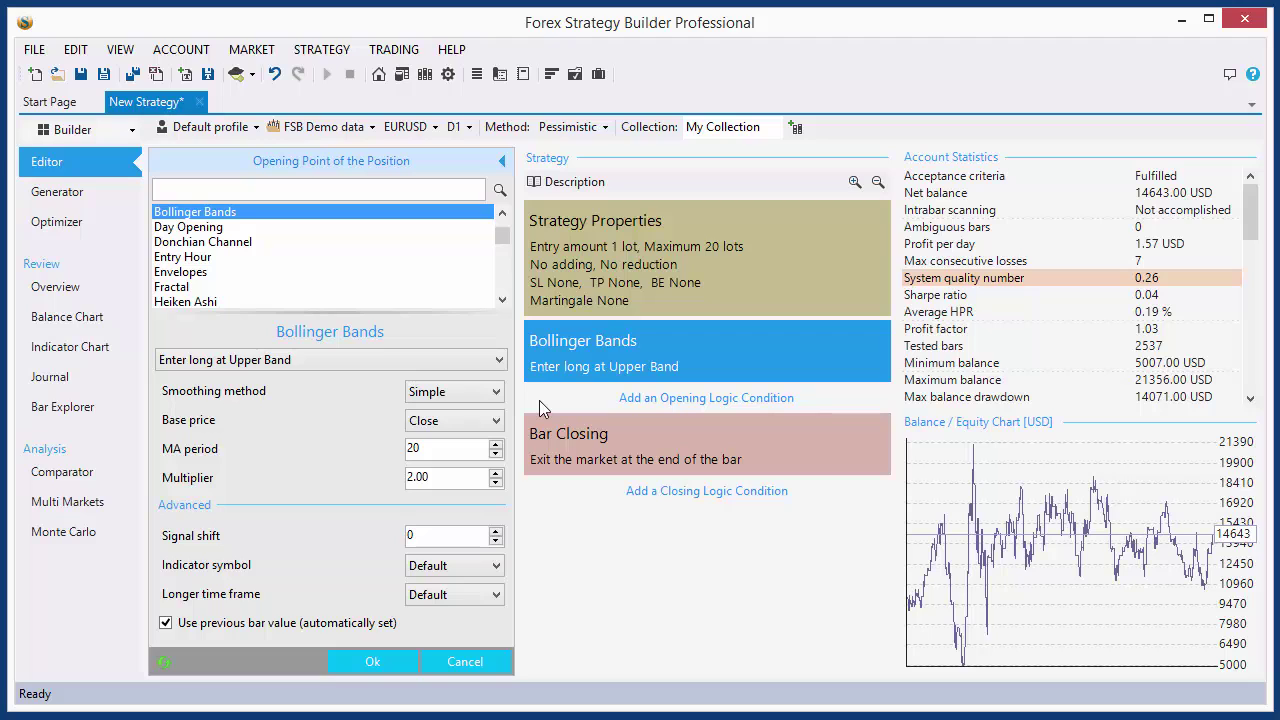
{"action": "left_click", "coordinate": [472, 662]}
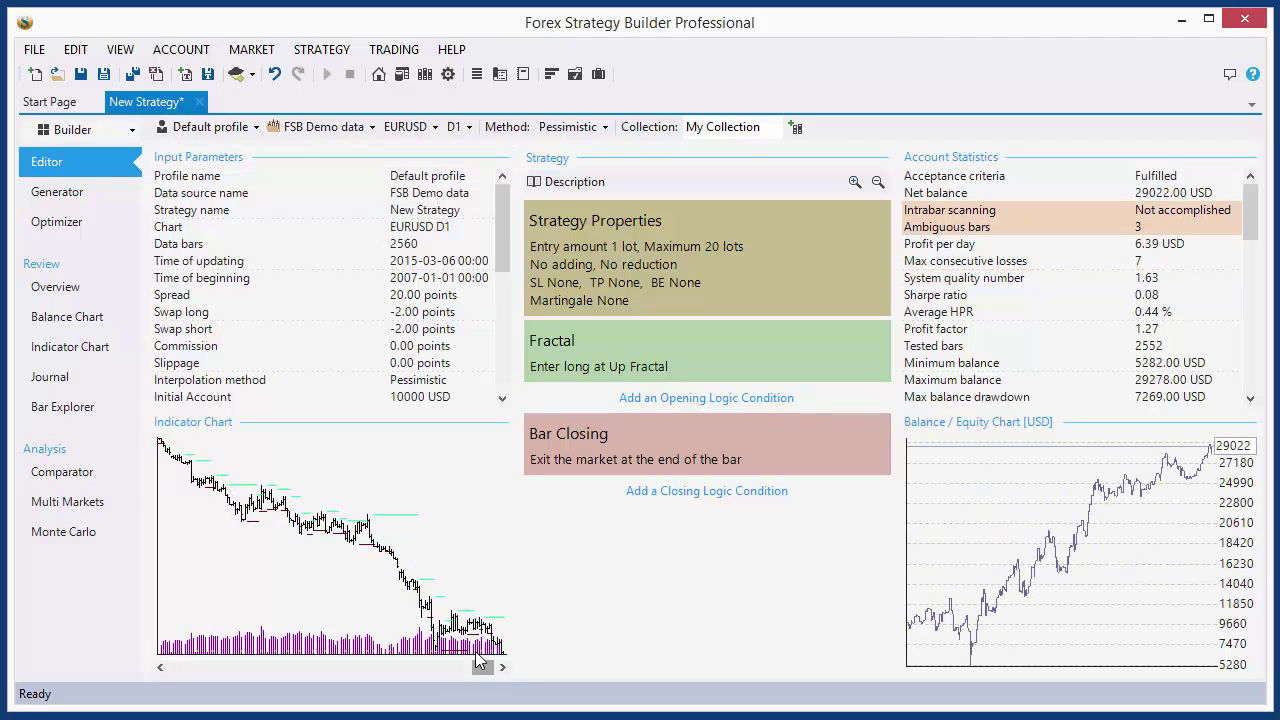
Step: Add an Accelerator Oscillator opening logic condition with AC rises to the Fractal entry
{"action": "left_click", "coordinate": [676, 397]}
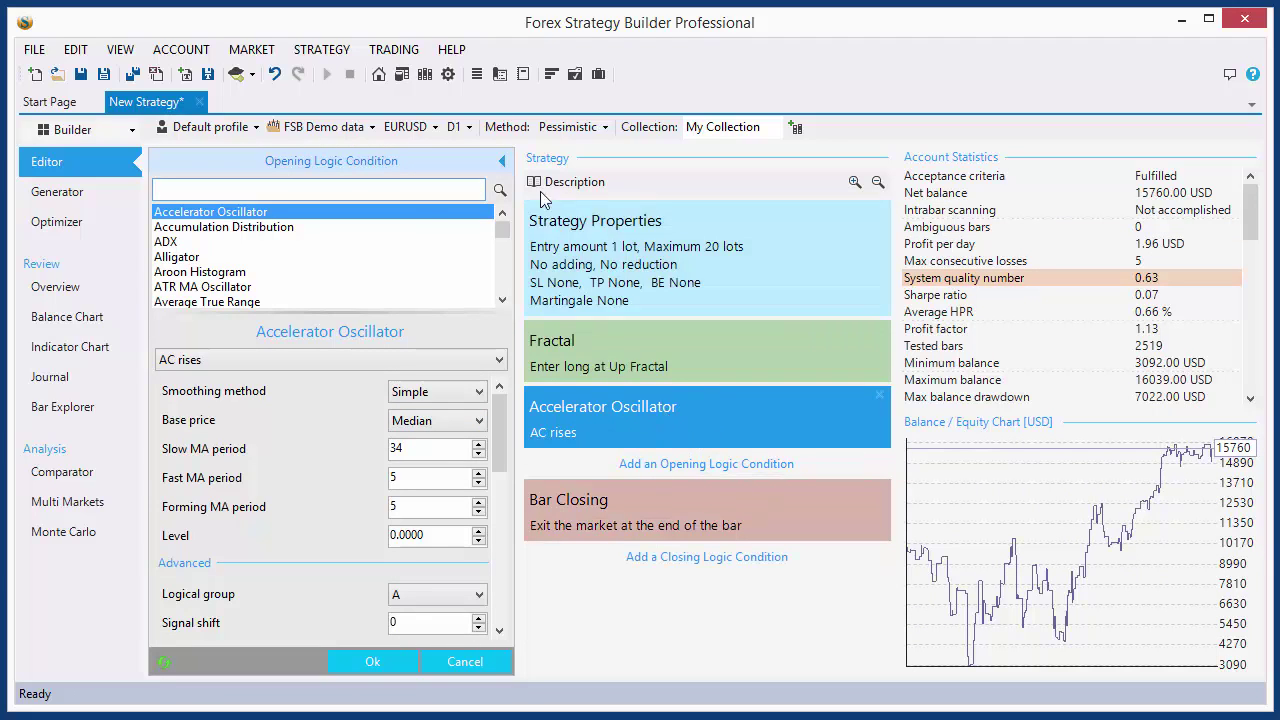
{"action": "left_click", "coordinate": [502, 160]}
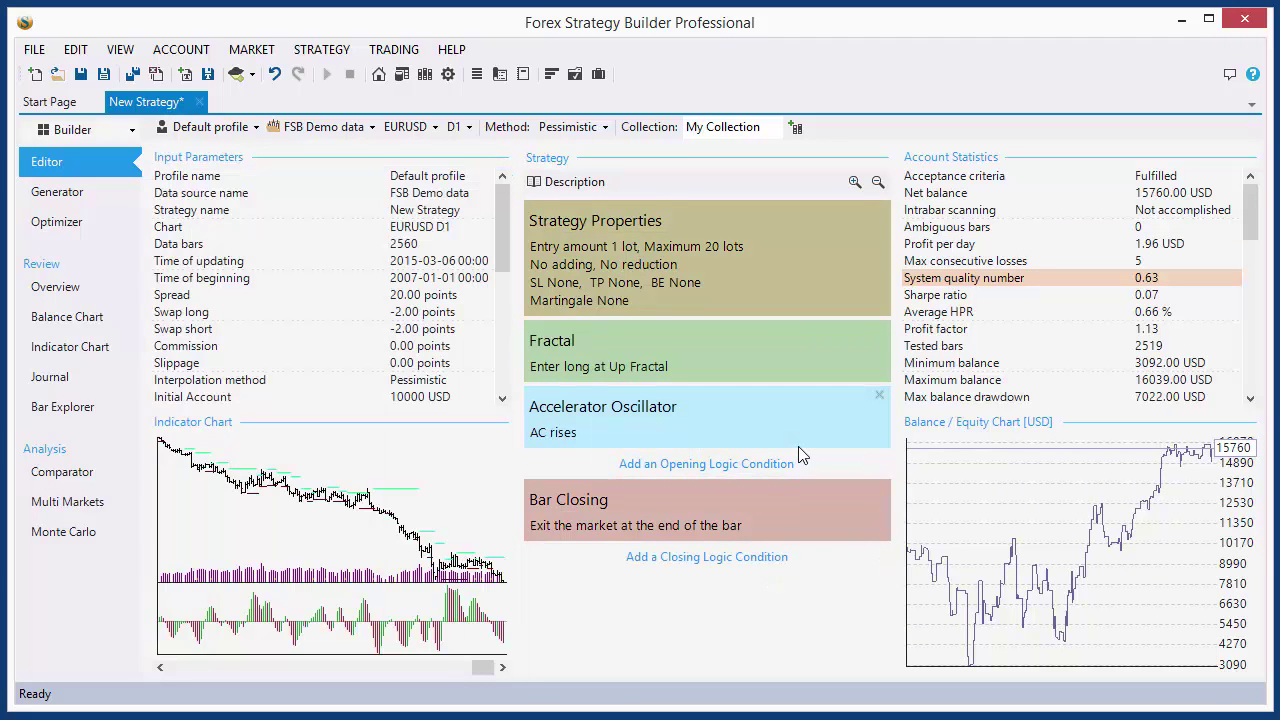